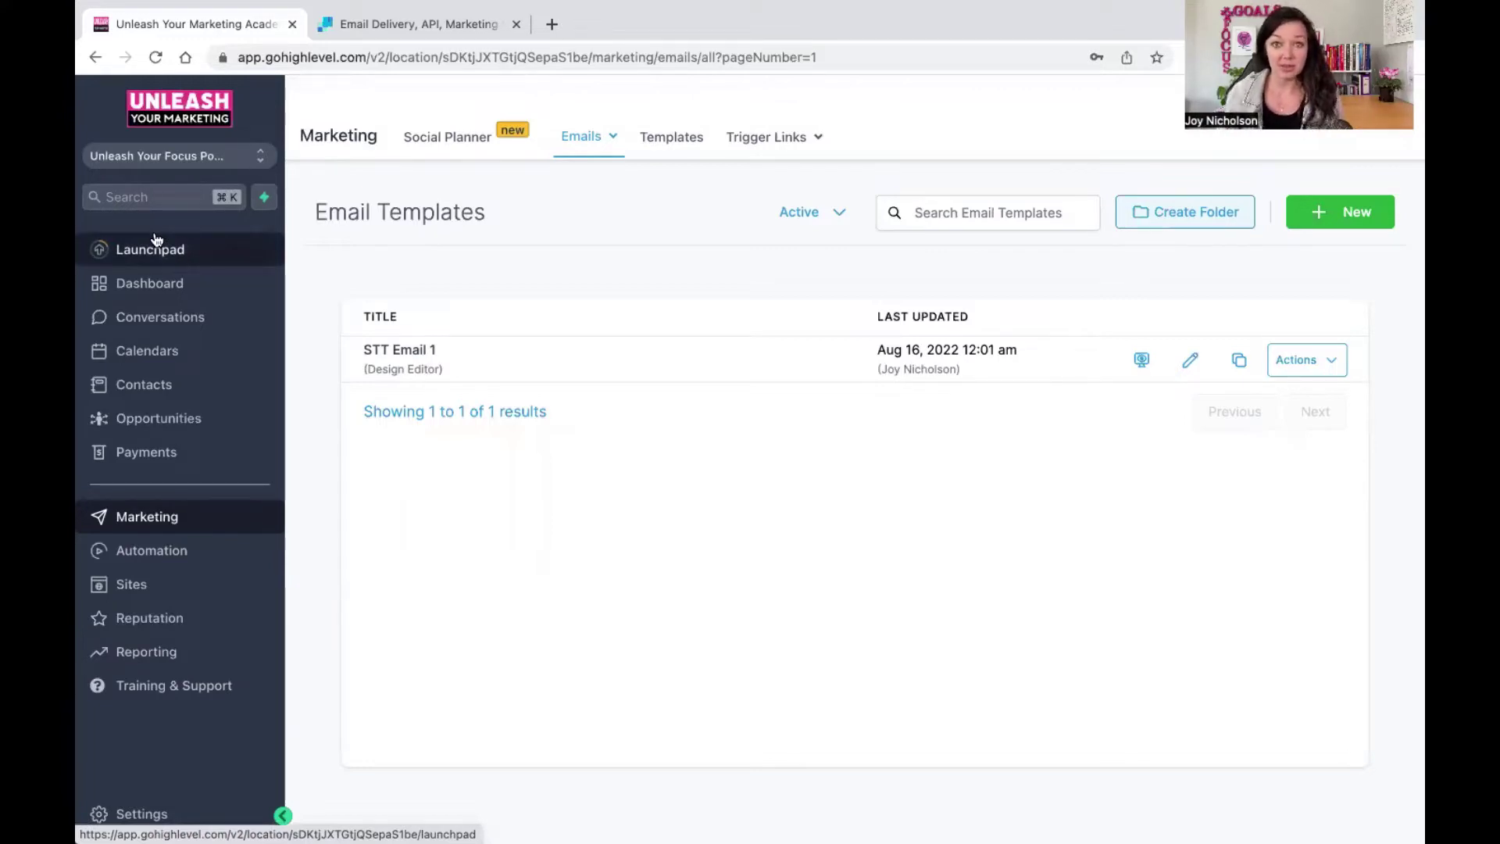
# Reload the Marketing Email Templates list, which shows the single STT Email 1 template
pyautogui.click(148, 528)
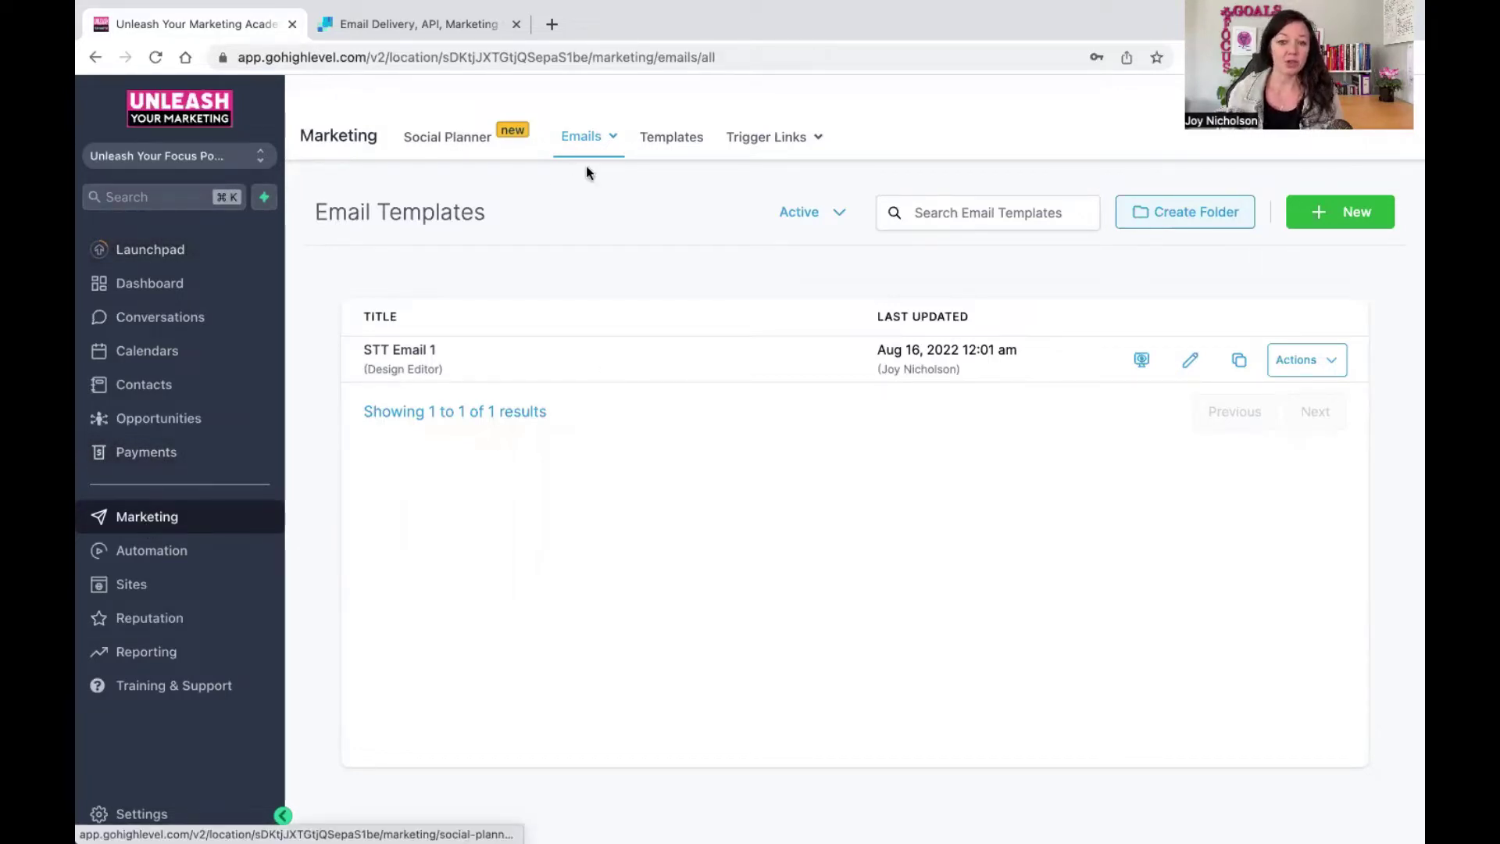
pyautogui.moveTo(757, 150)
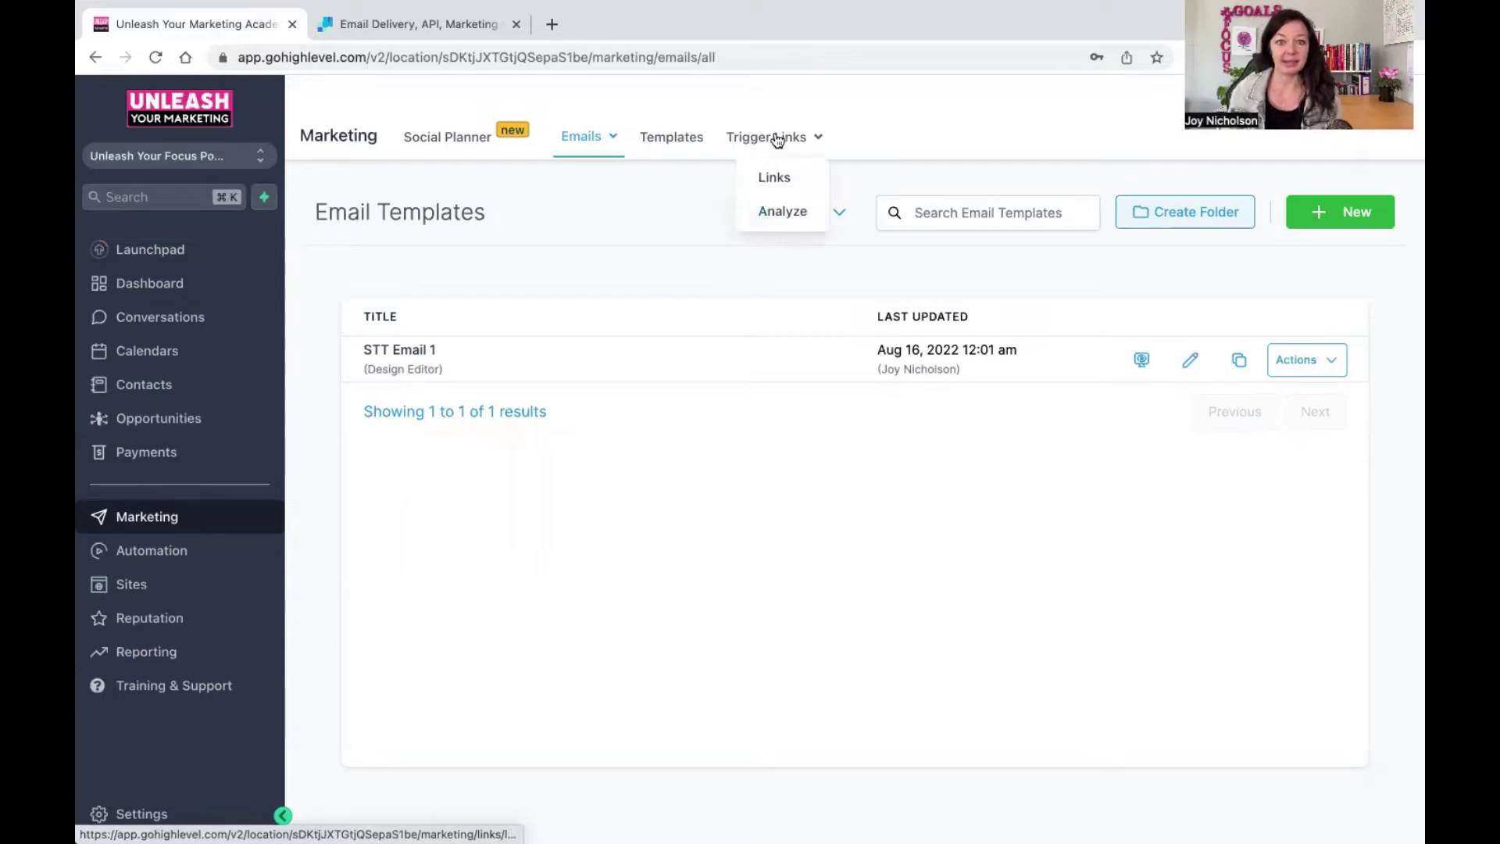
pyautogui.moveTo(595, 149)
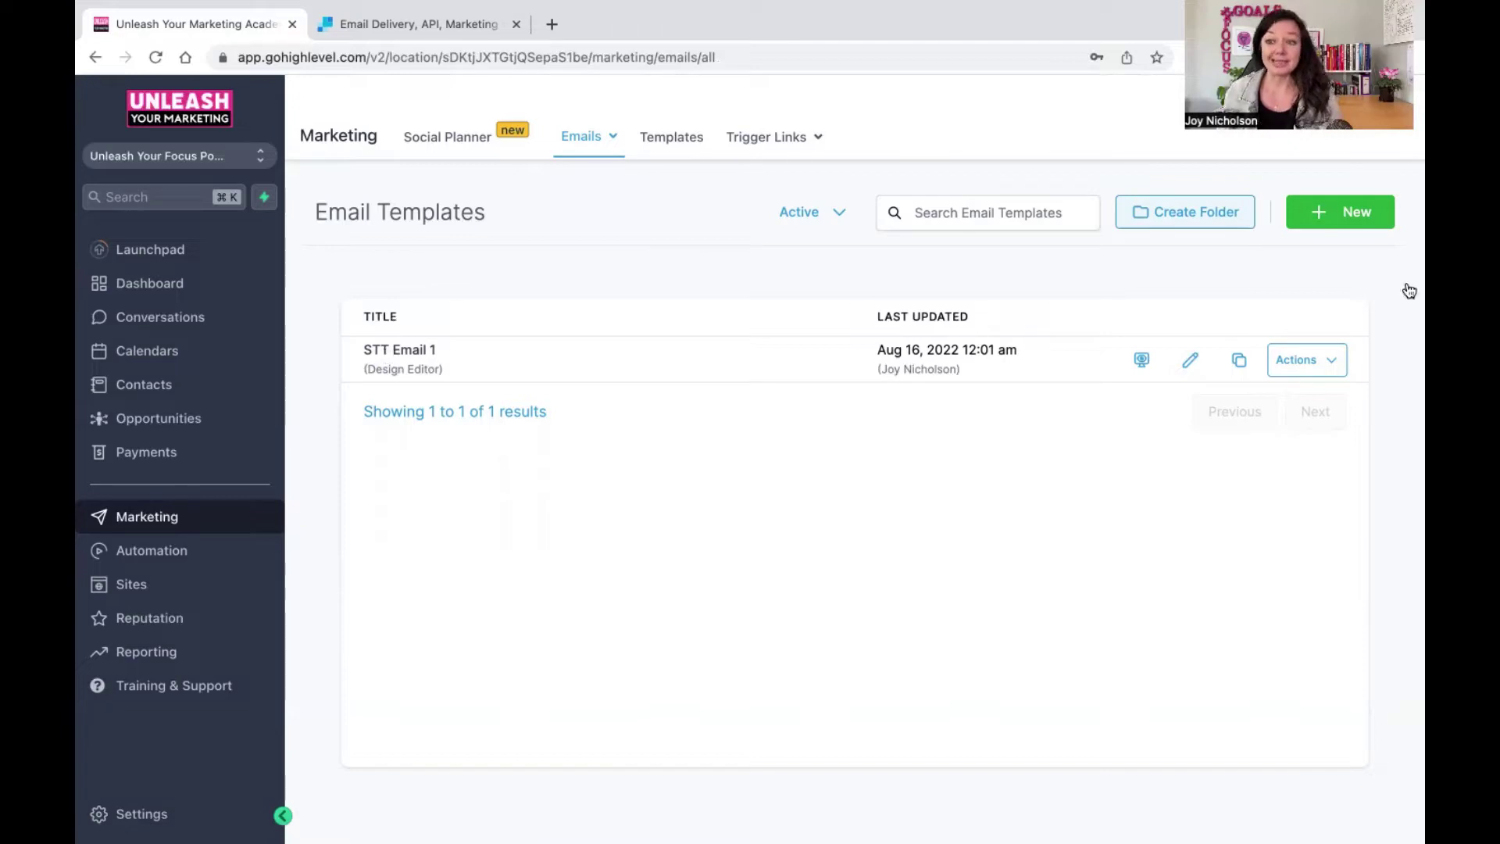
pyautogui.click(1355, 222)
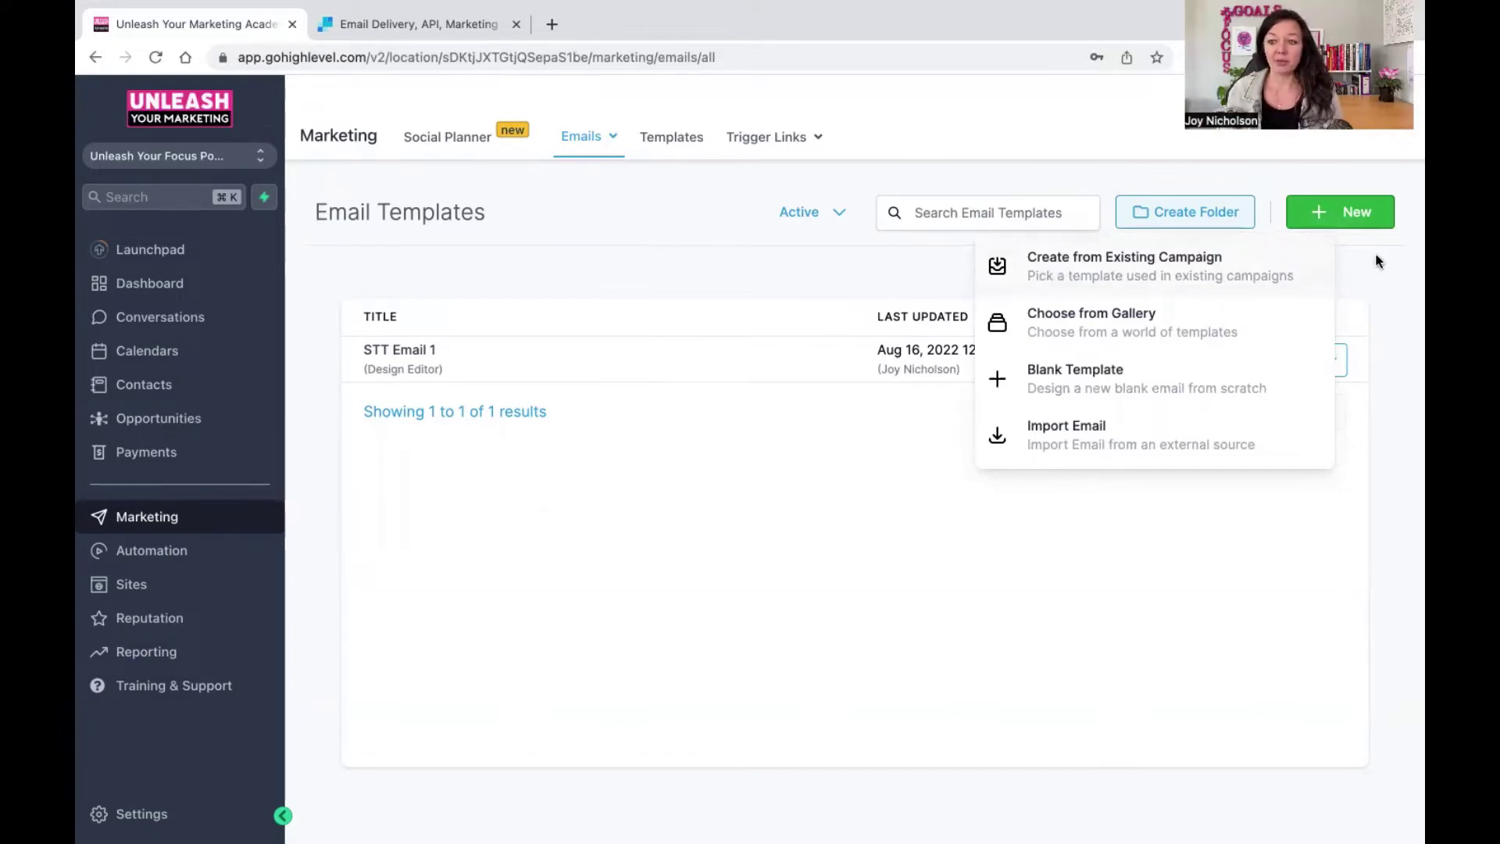
pyautogui.click(1341, 225)
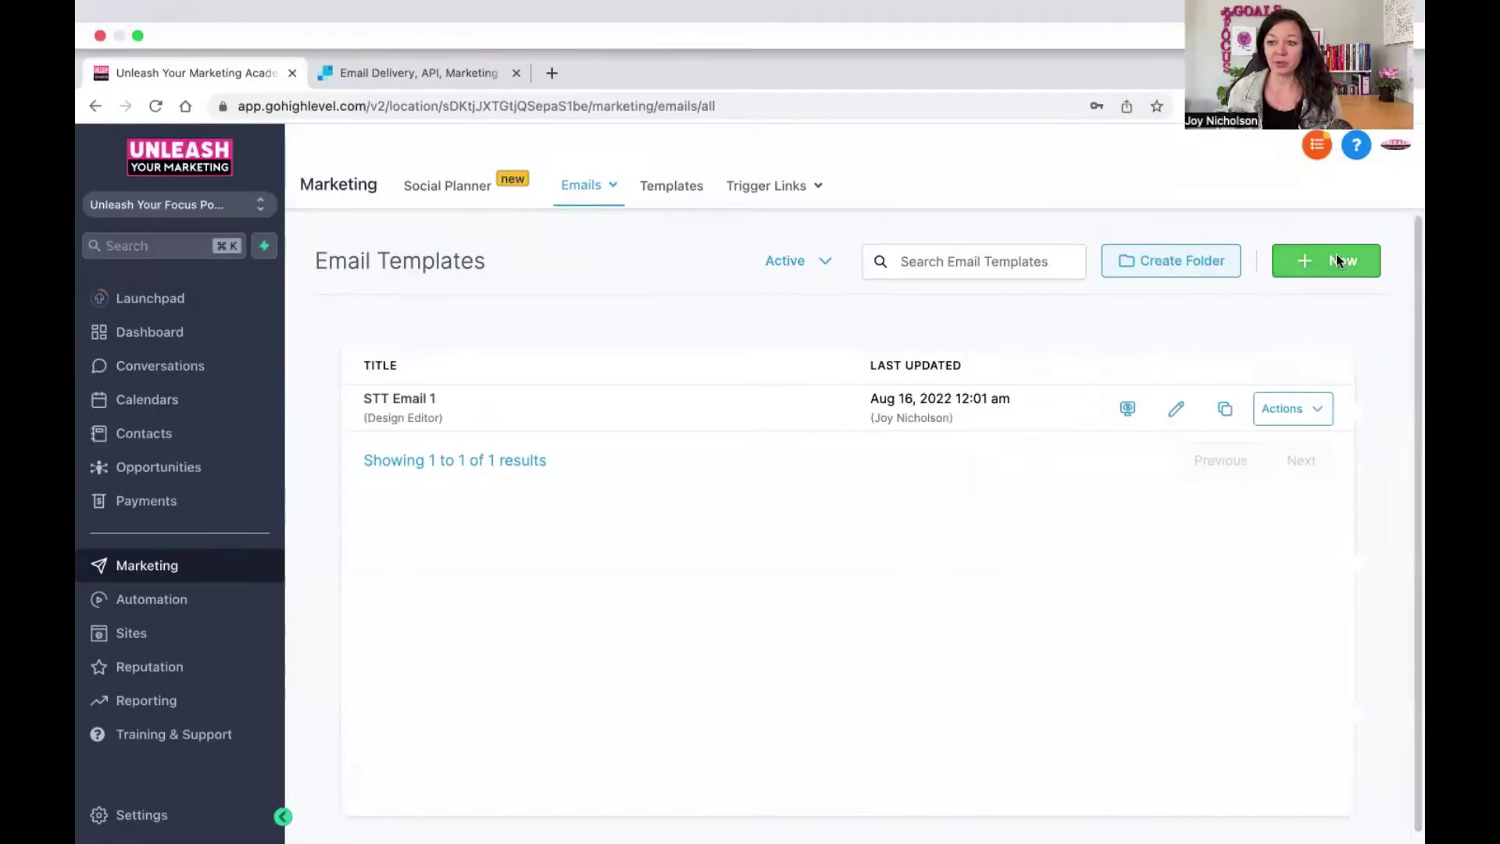
pyautogui.click(584, 185)
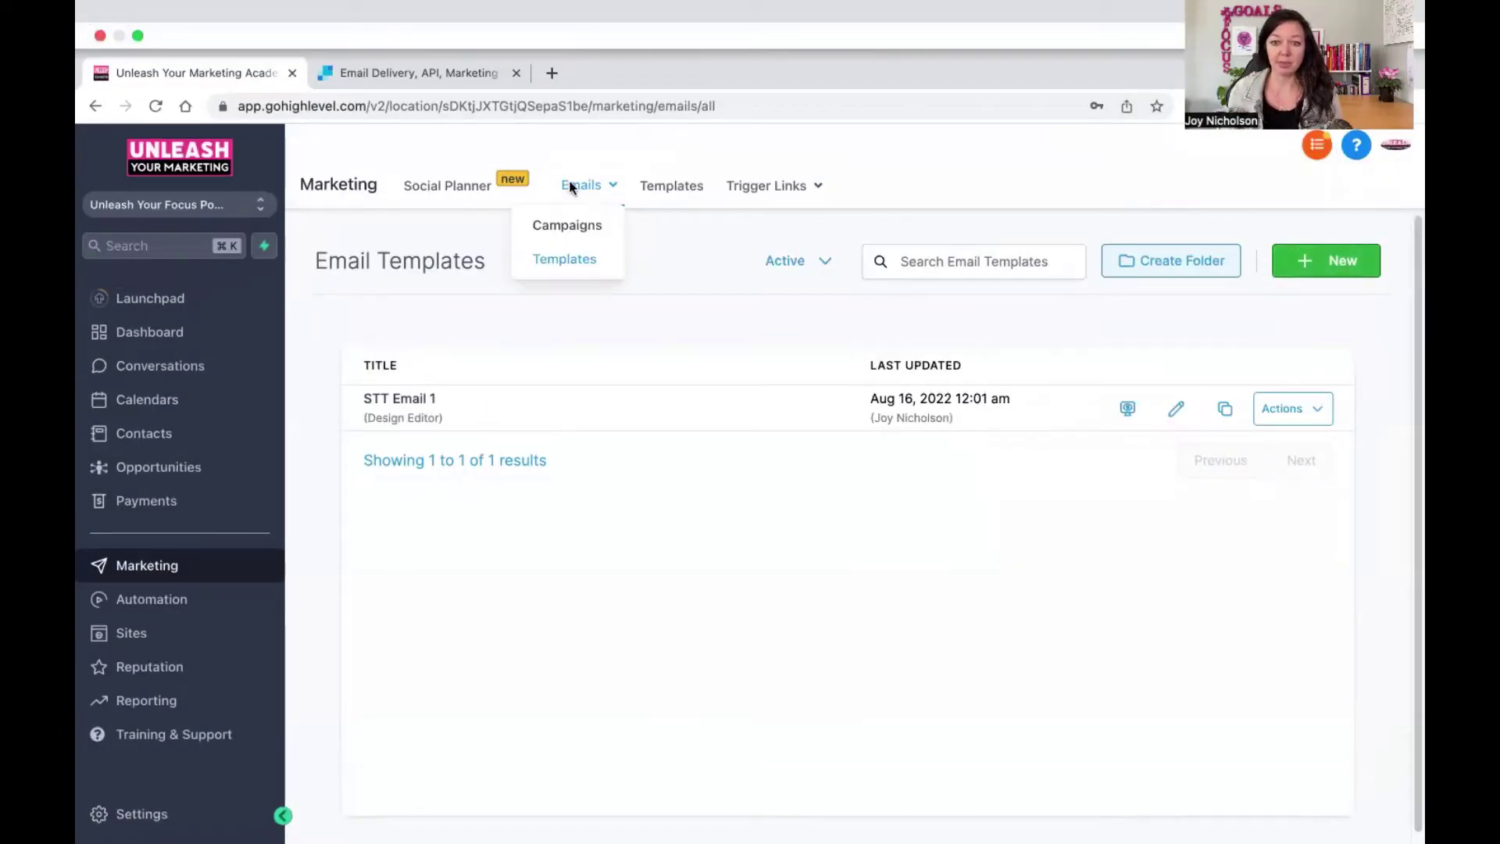
pyautogui.click(561, 261)
pyautogui.moveTo(315, 199); pyautogui.dragTo(545, 209)
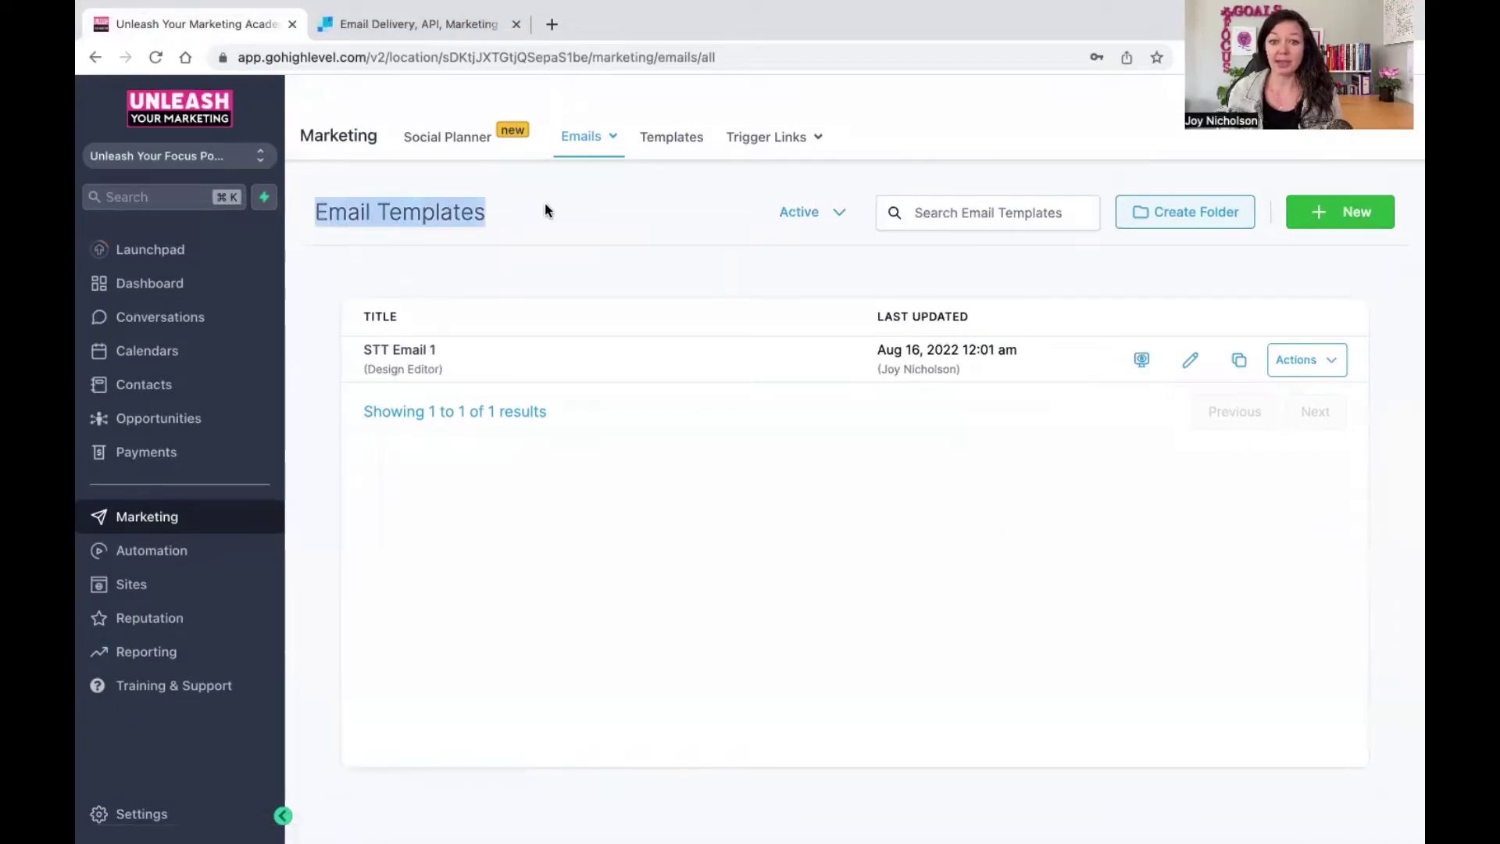
pyautogui.click(1356, 212)
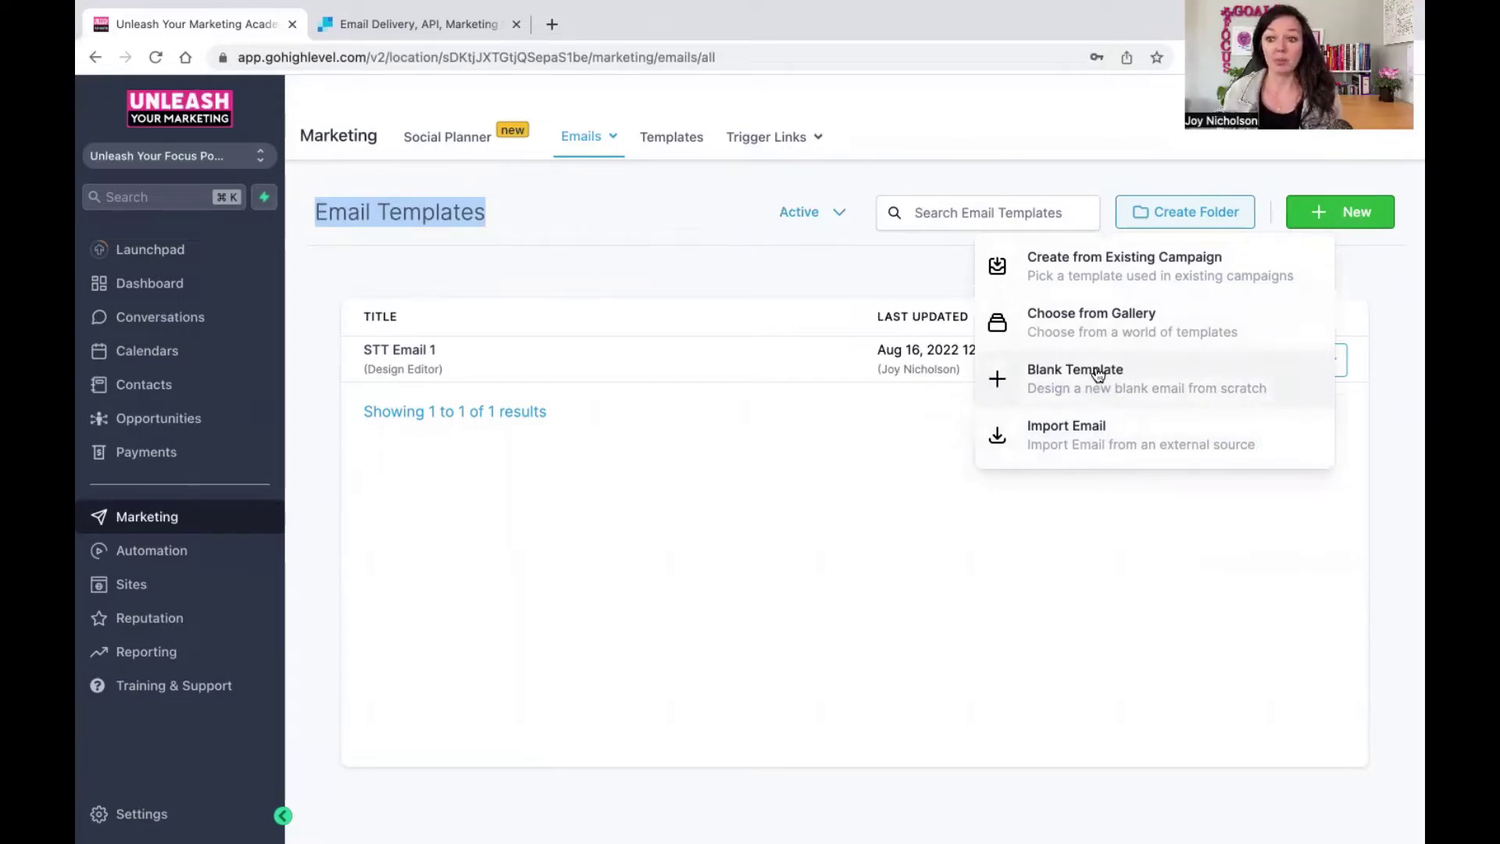
pyautogui.click(1008, 648)
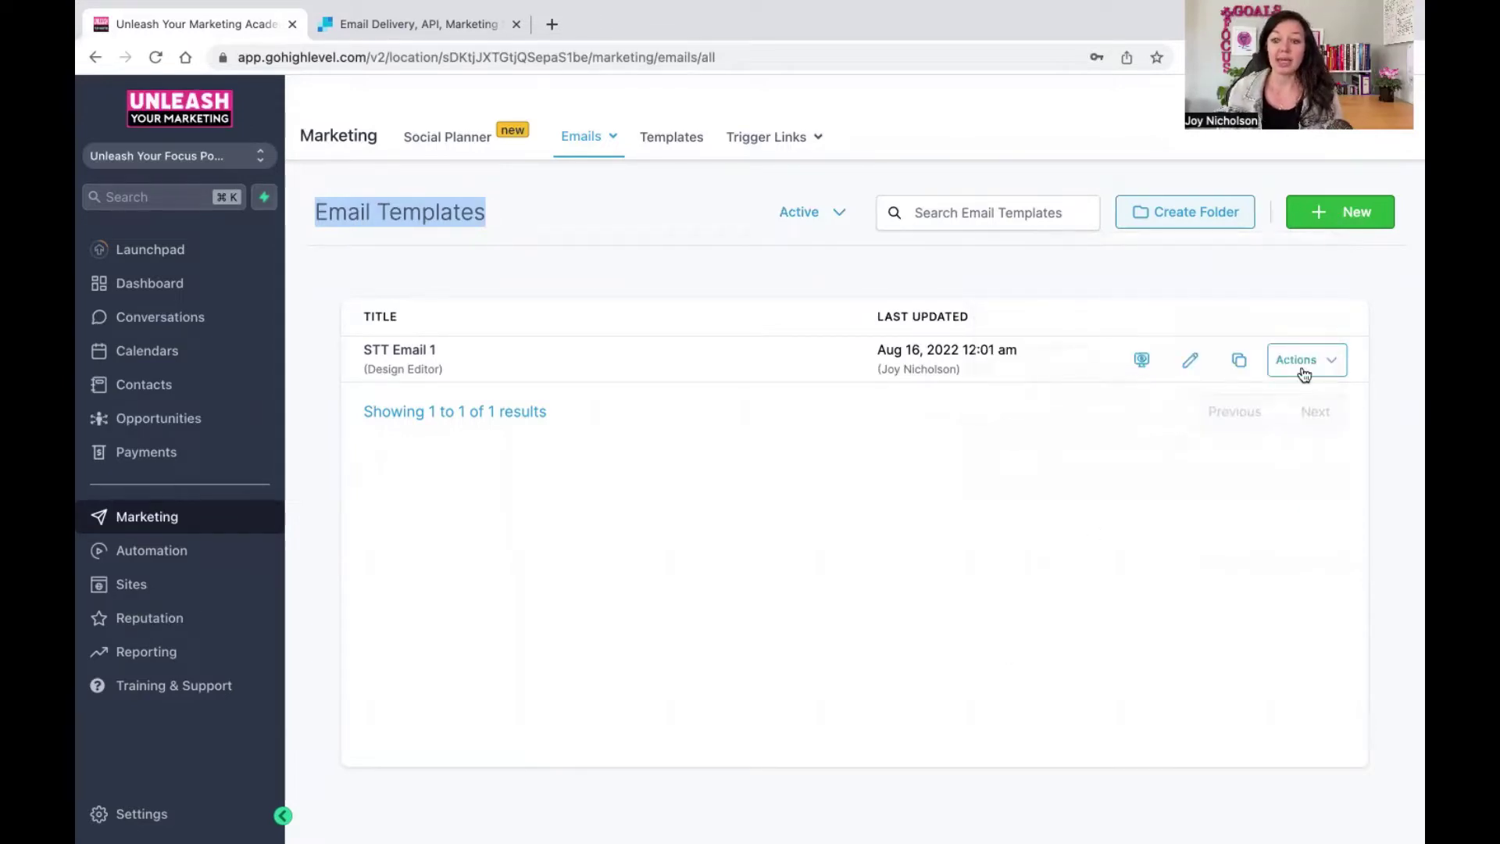
# Start a new template from the gallery and browse the designs to pick Simple
pyautogui.click(1357, 226)
pyautogui.click(1070, 315)
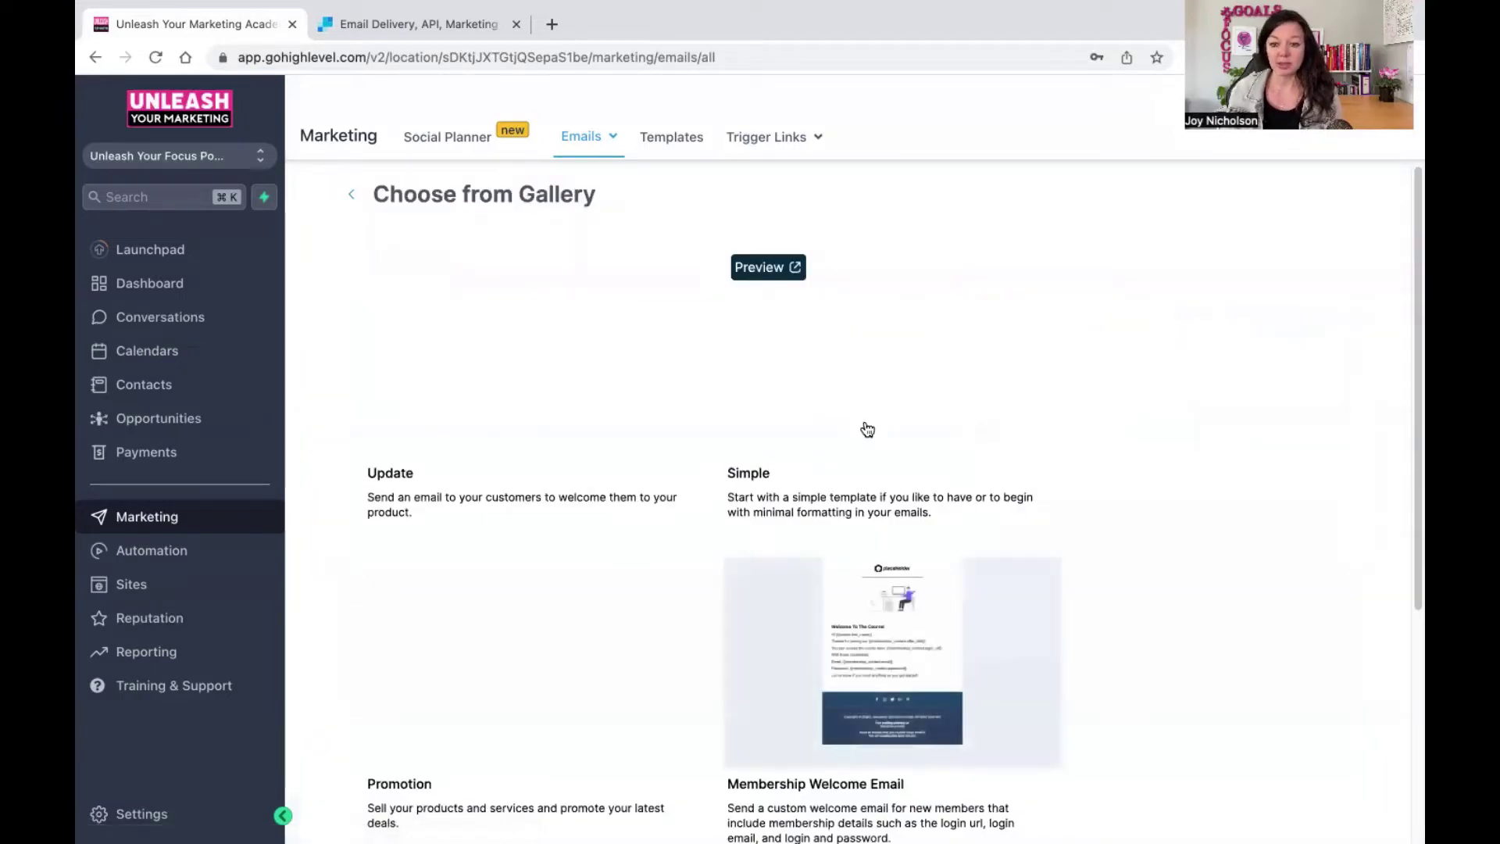
pyautogui.scroll(-4, 924, 433)
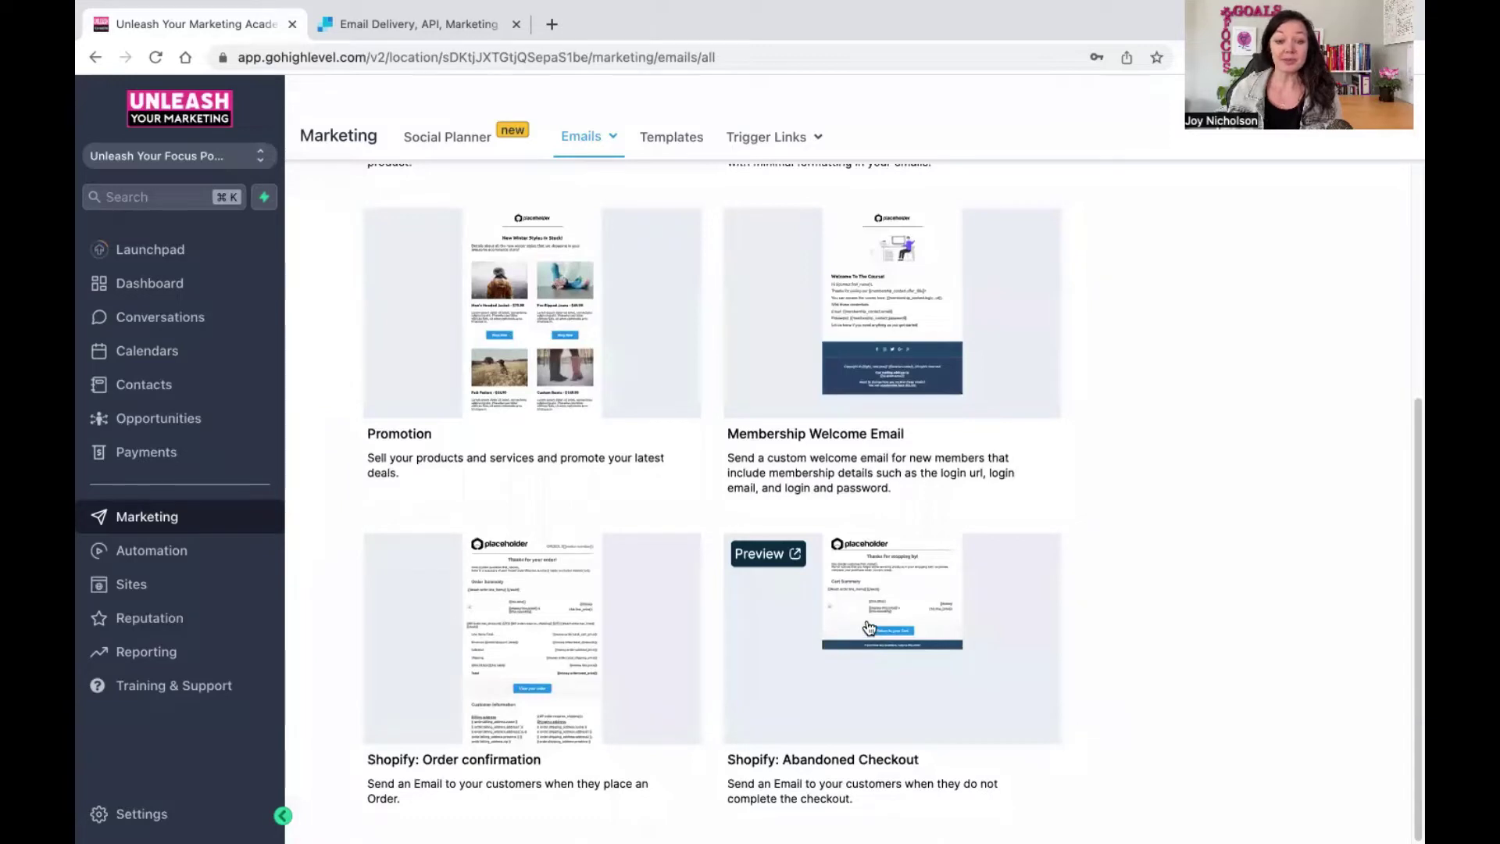
pyautogui.scroll(5, 861, 636)
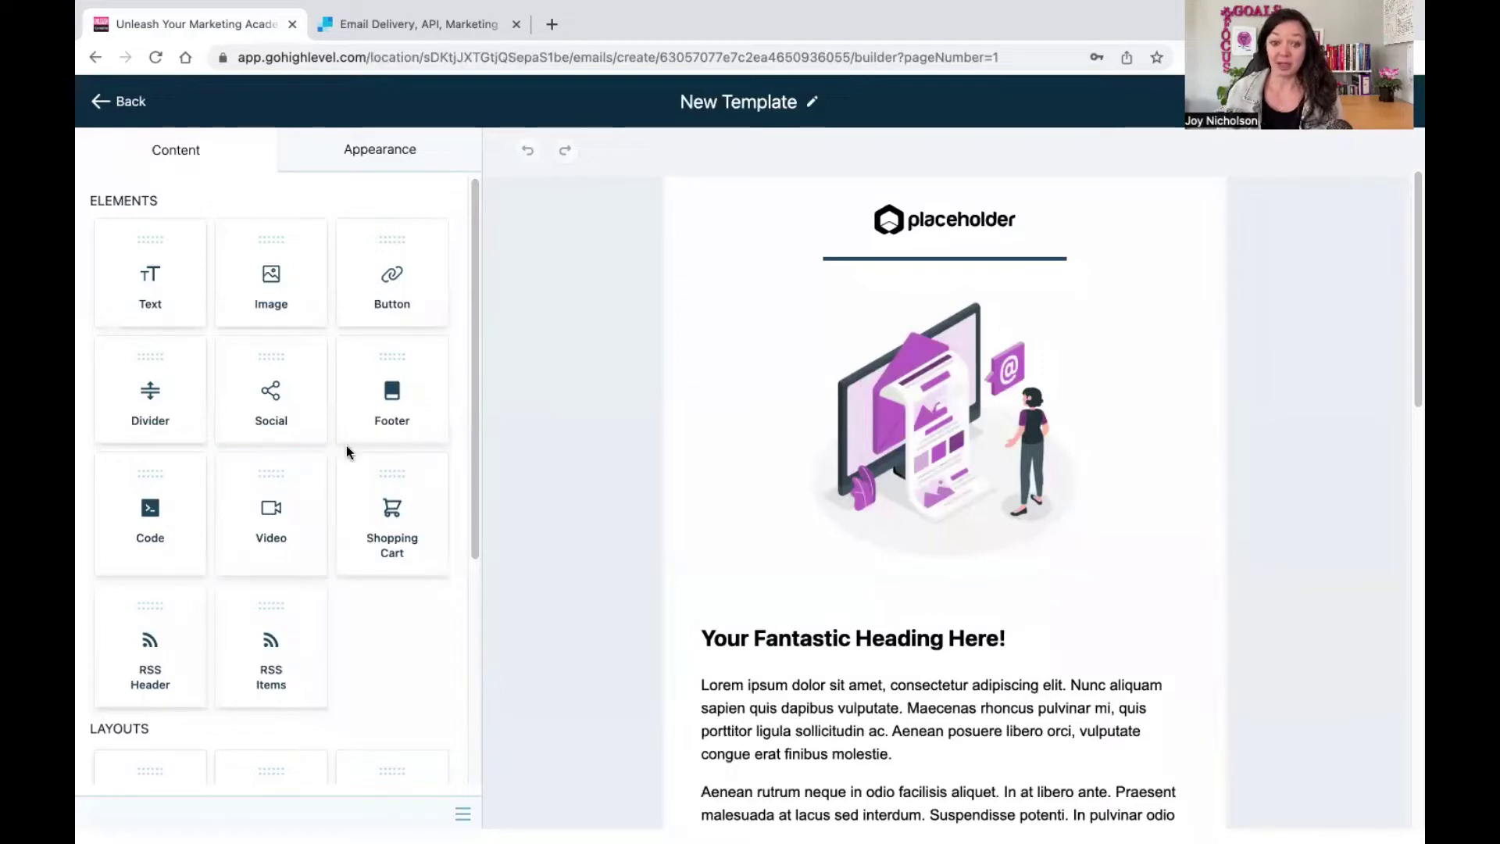
pyautogui.scroll(-2, 389, 432)
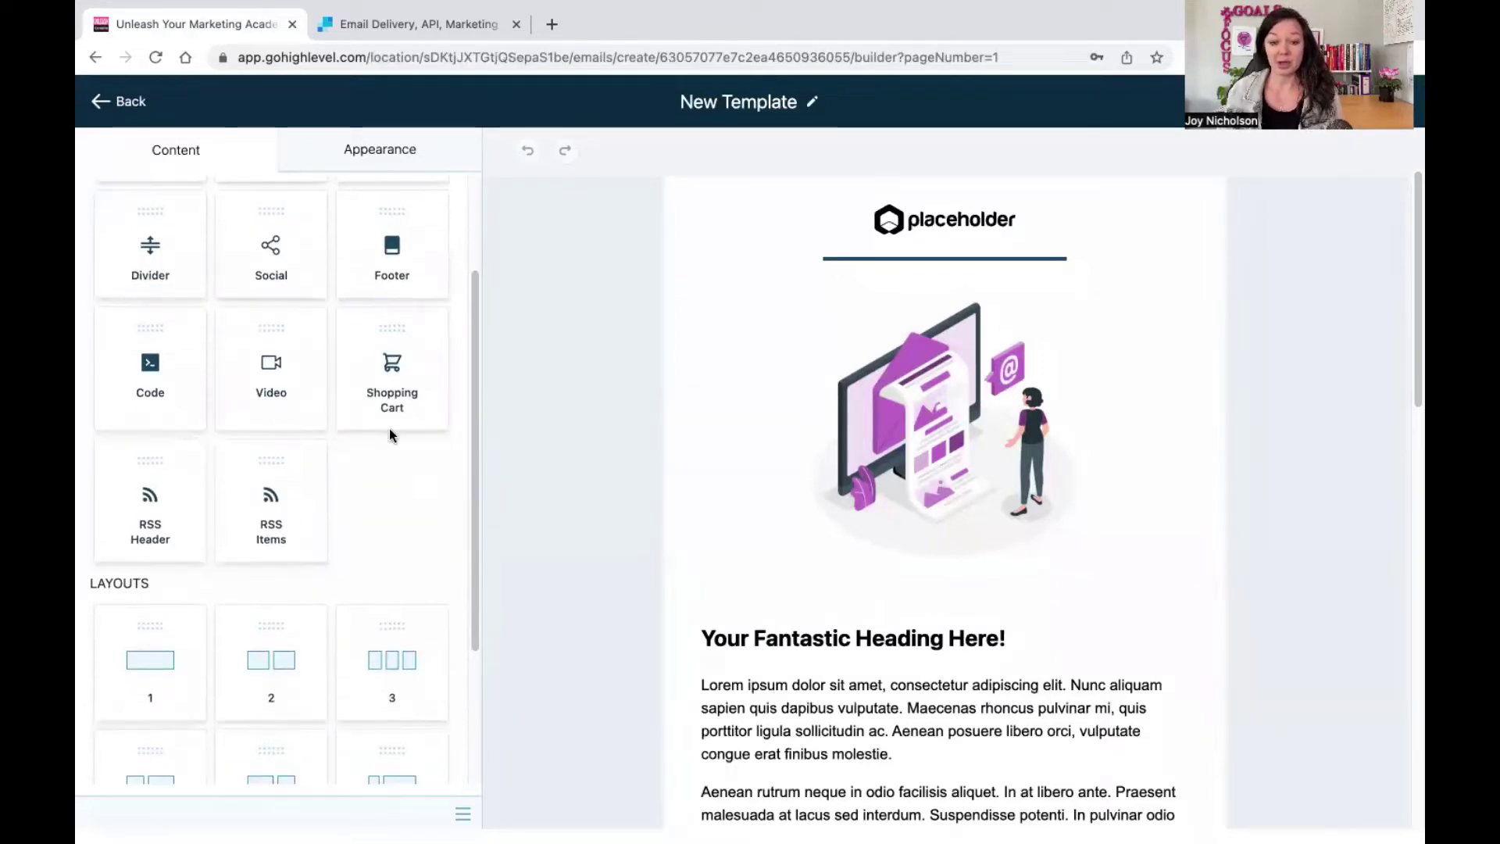
pyautogui.scroll(-2, 391, 435)
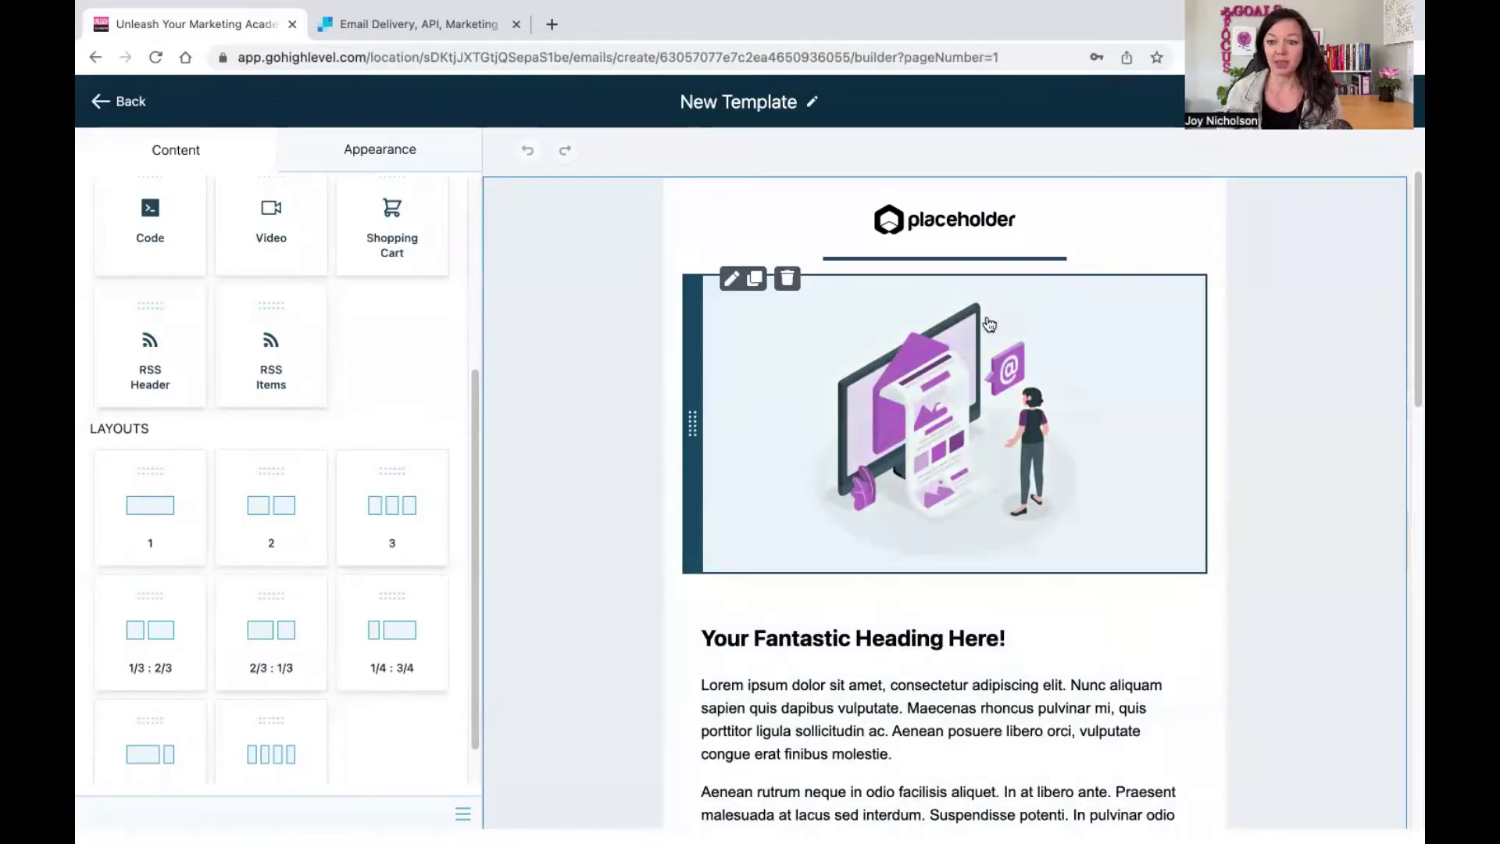
# Replace the placeholder logo with the Unsplash laptop photo found by searching 'person'
pyautogui.click(964, 224)
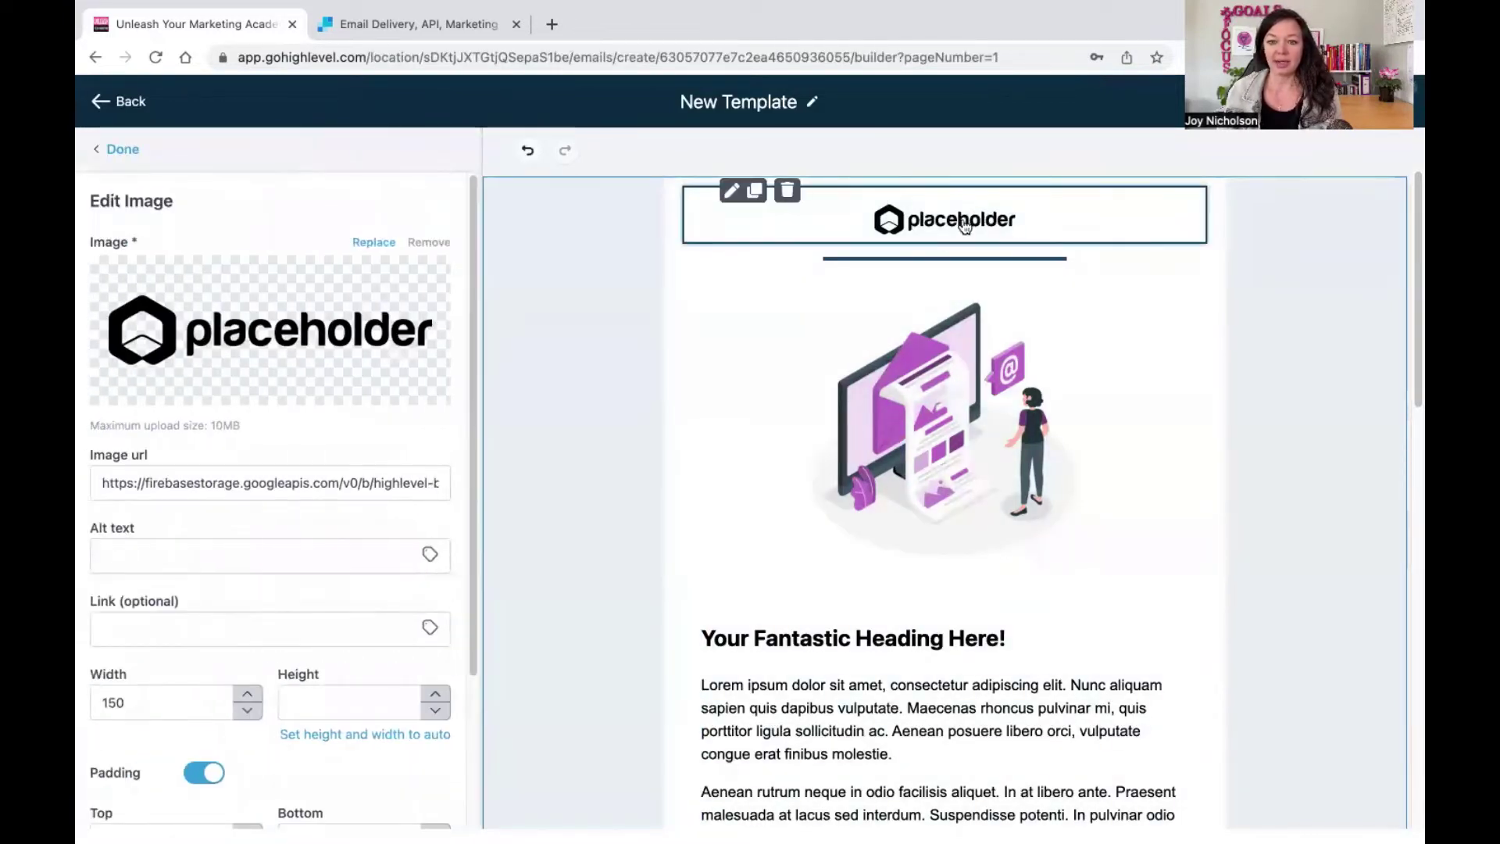
pyautogui.click(938, 219)
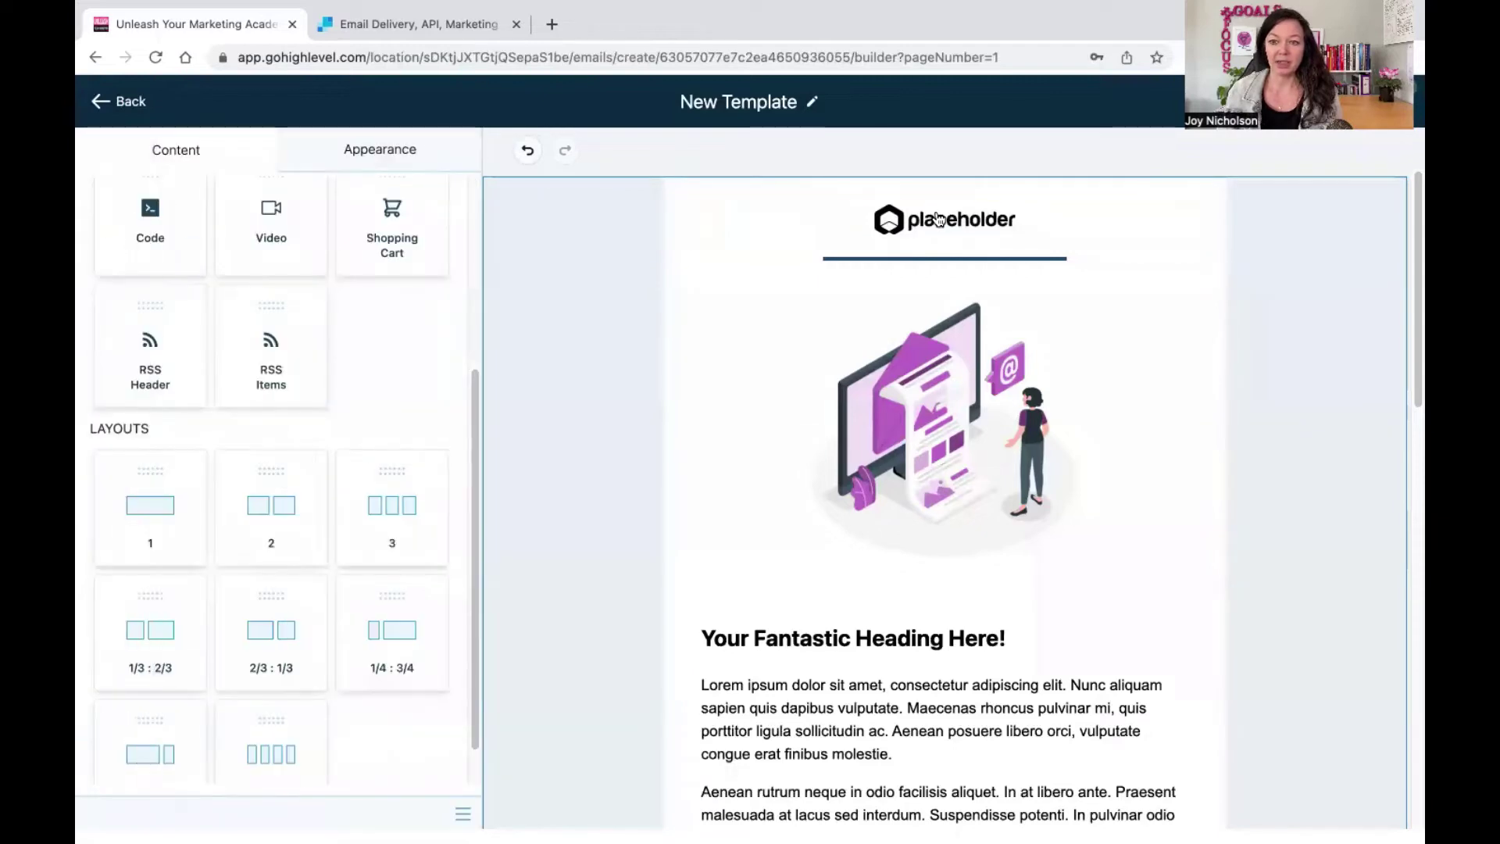
pyautogui.click(937, 218)
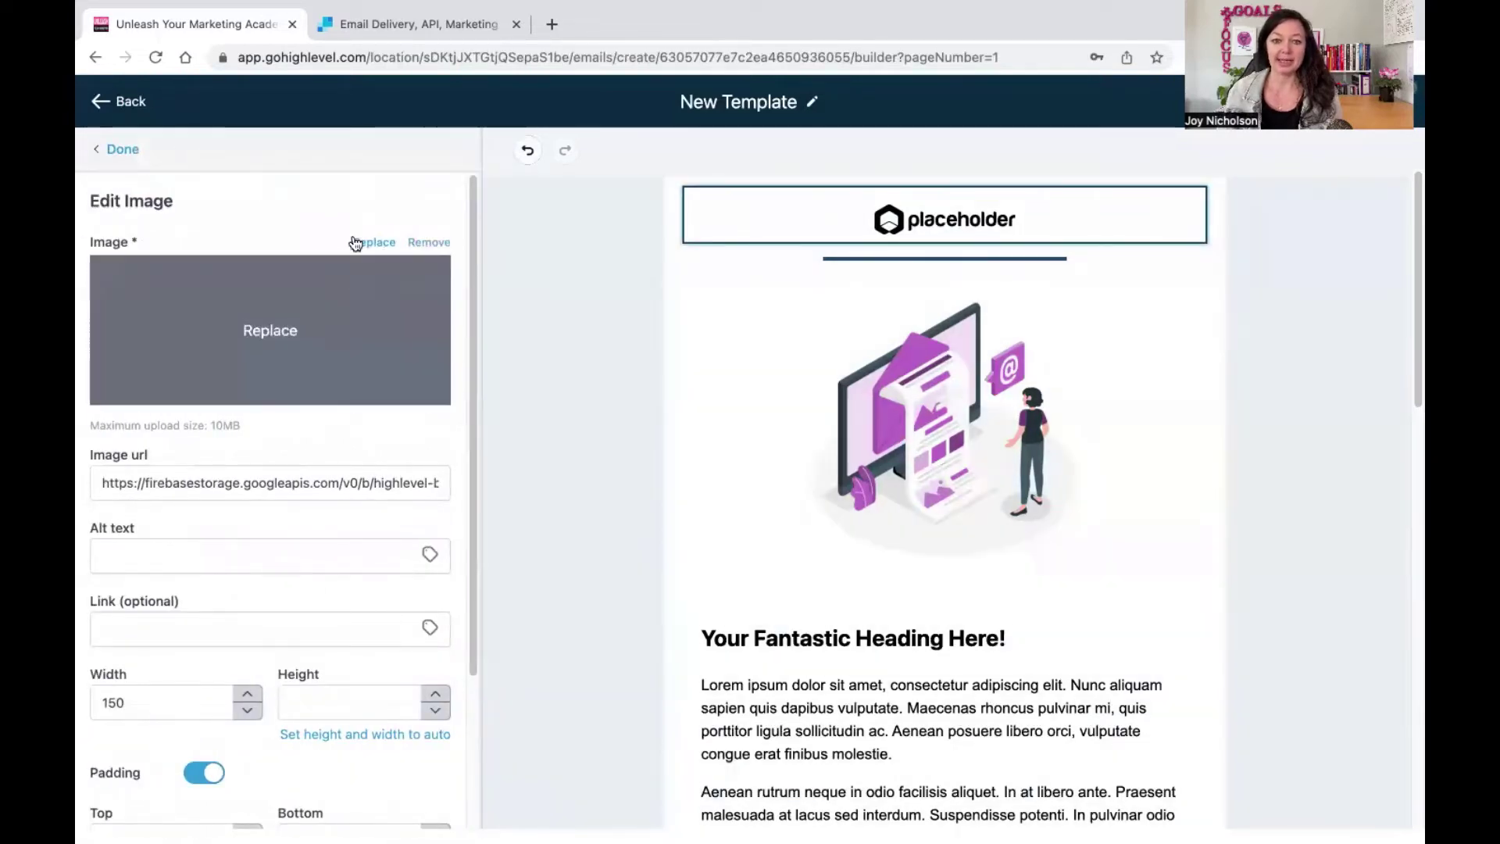
pyautogui.click(355, 244)
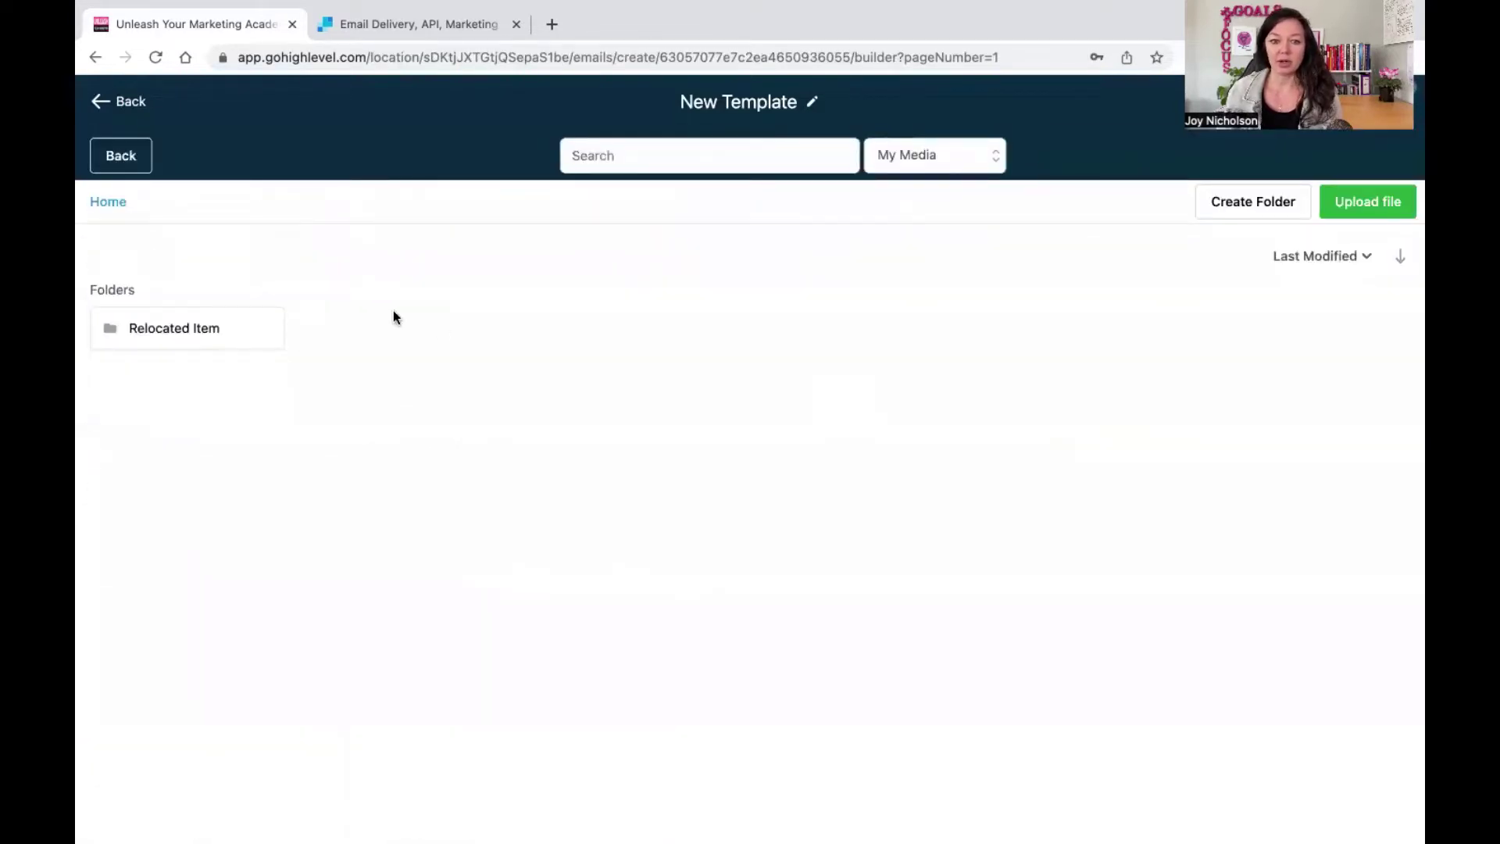
pyautogui.click(702, 166)
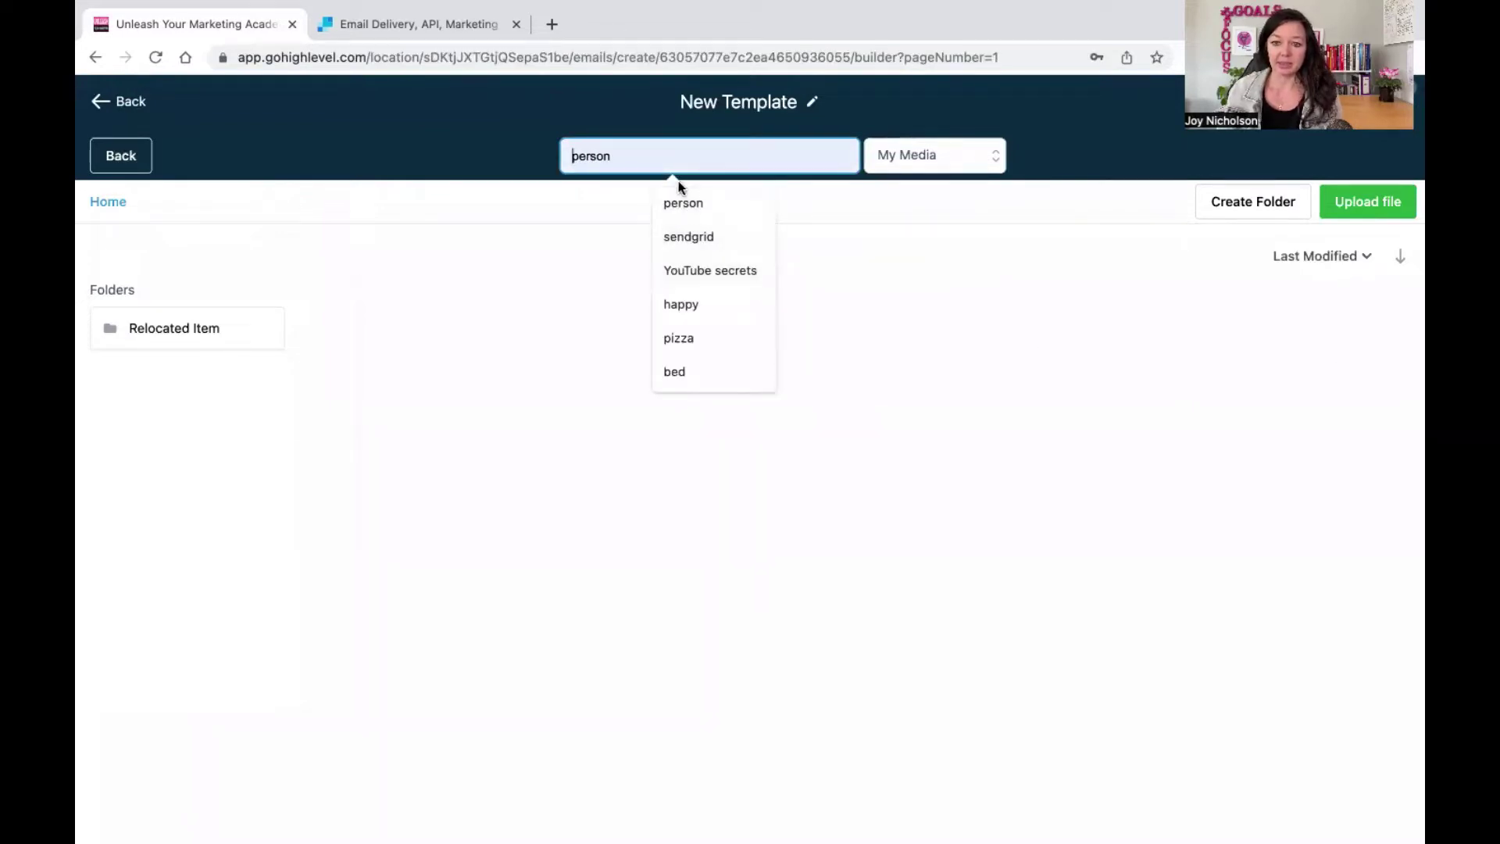
pyautogui.click(688, 207)
pyautogui.click(903, 156)
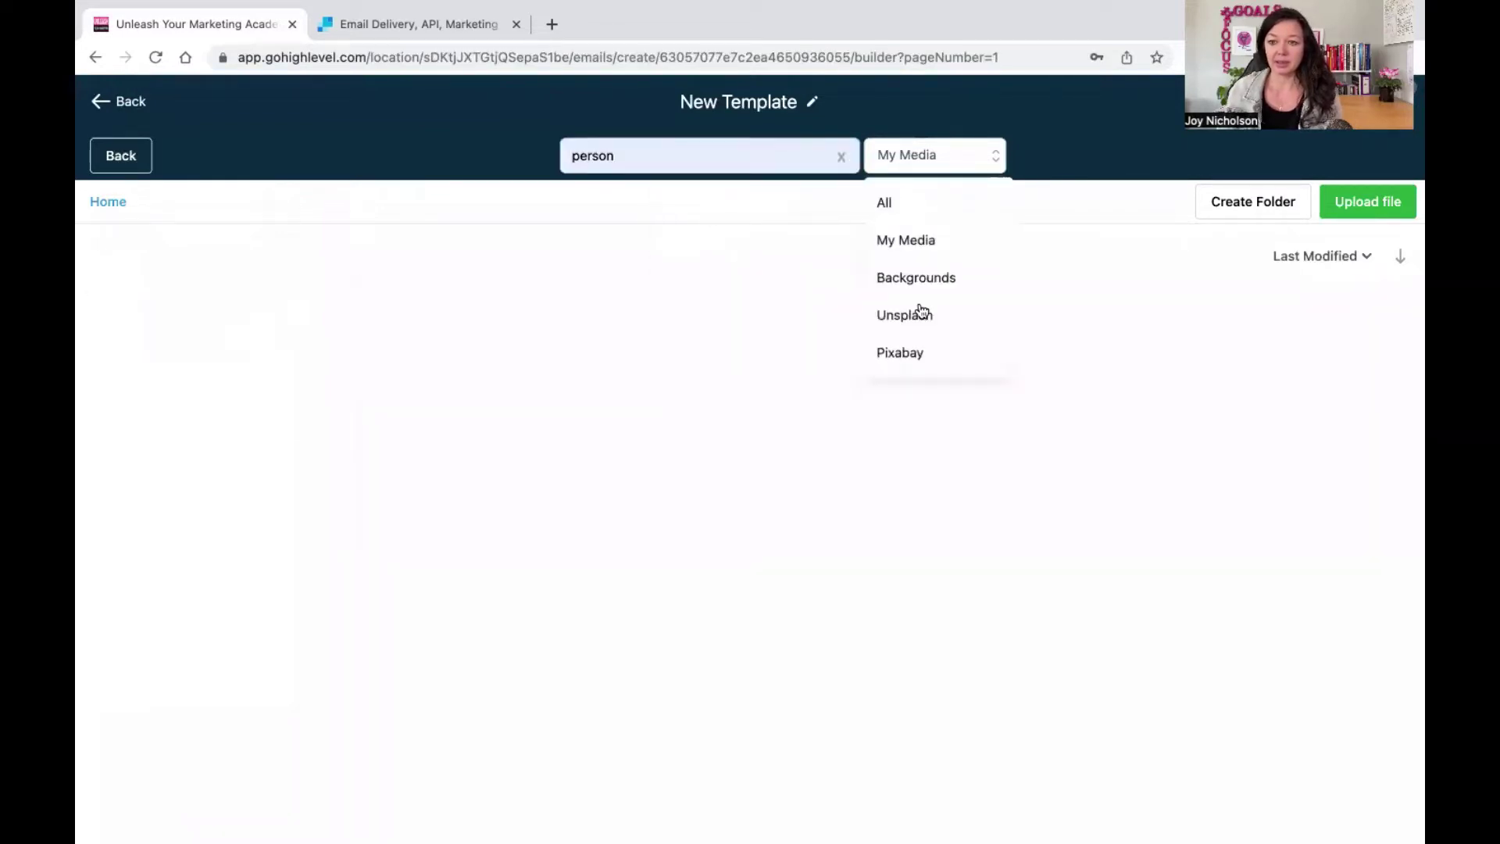
pyautogui.click(919, 316)
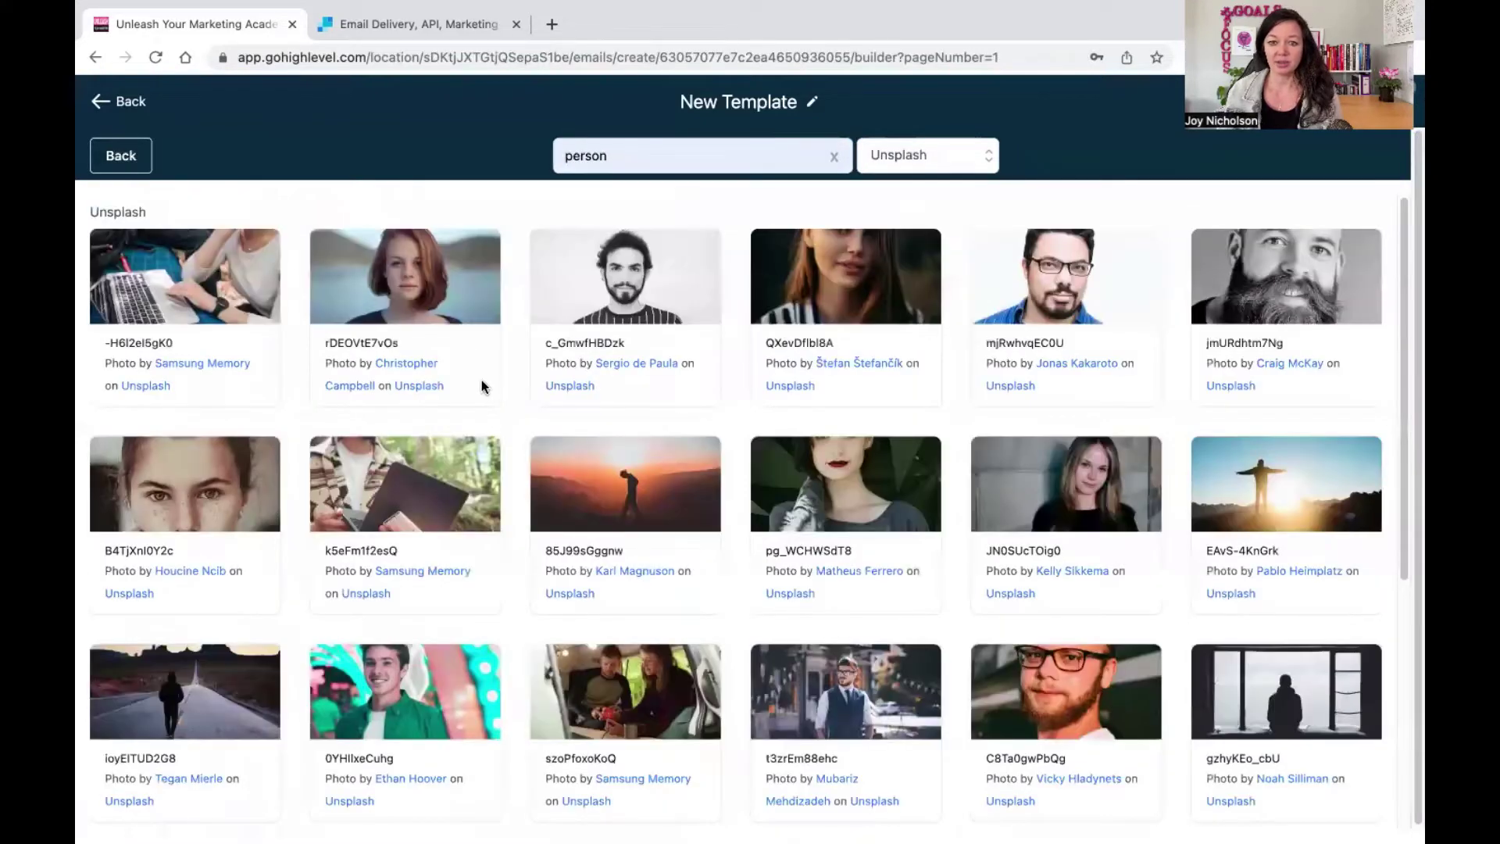
pyautogui.click(262, 293)
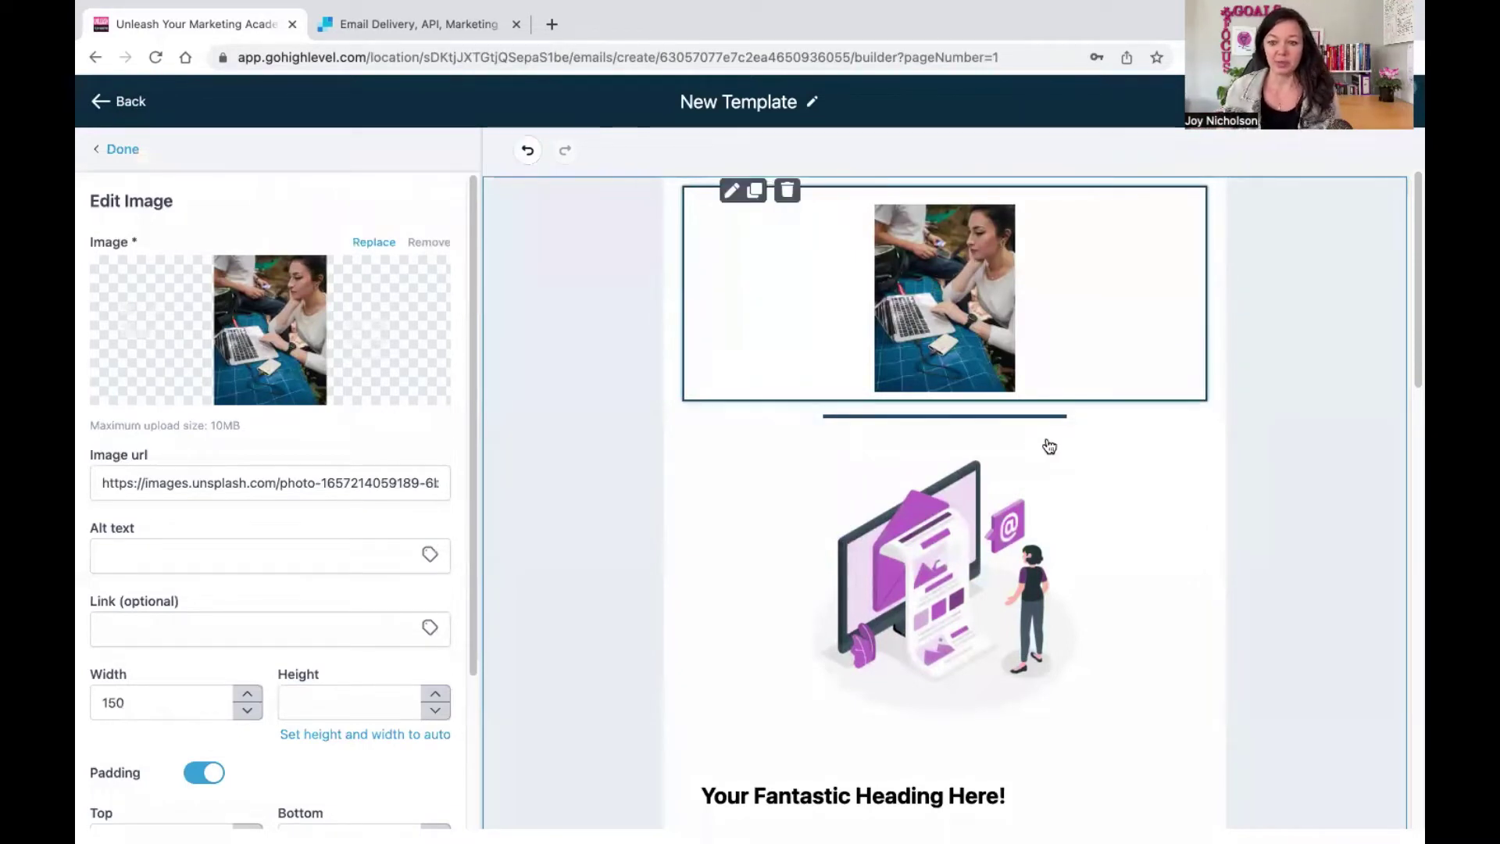
# Inspect the illustration and divider line settings, then select the heading and body text block
pyautogui.click(977, 572)
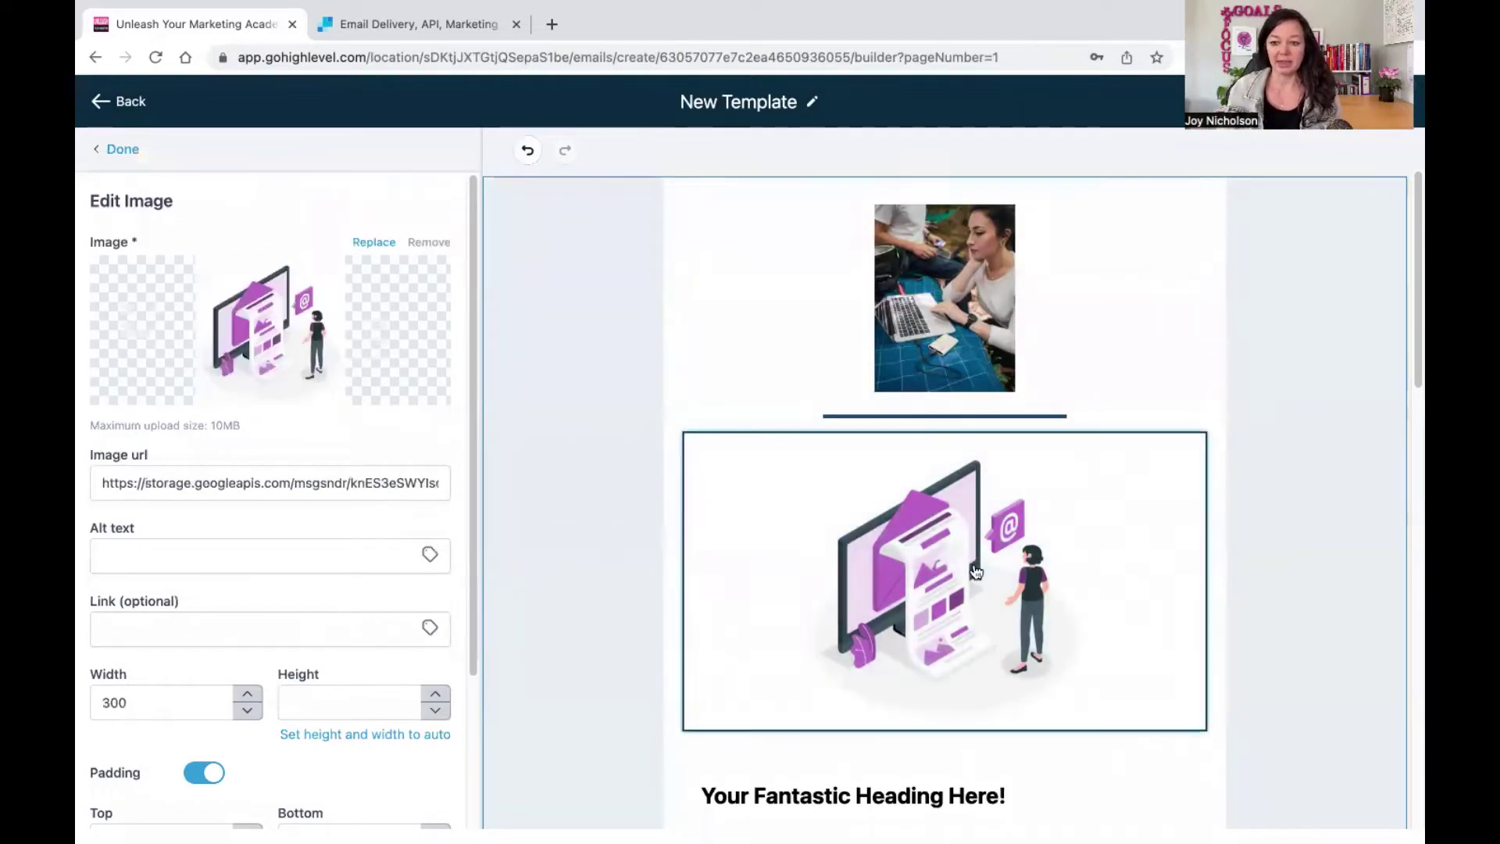
pyautogui.click(963, 414)
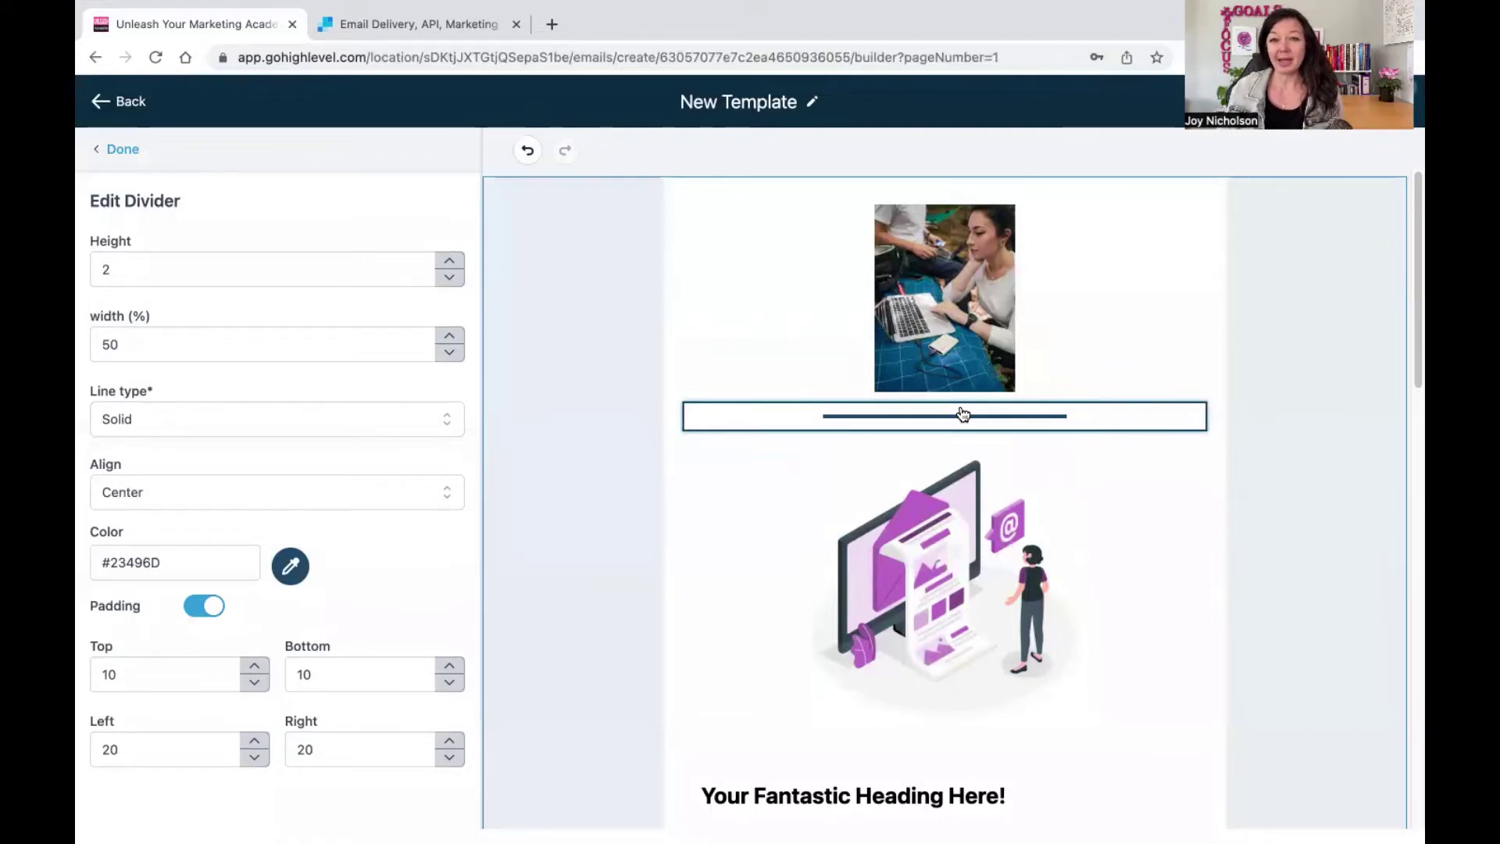
pyautogui.scroll(-3, 969, 398)
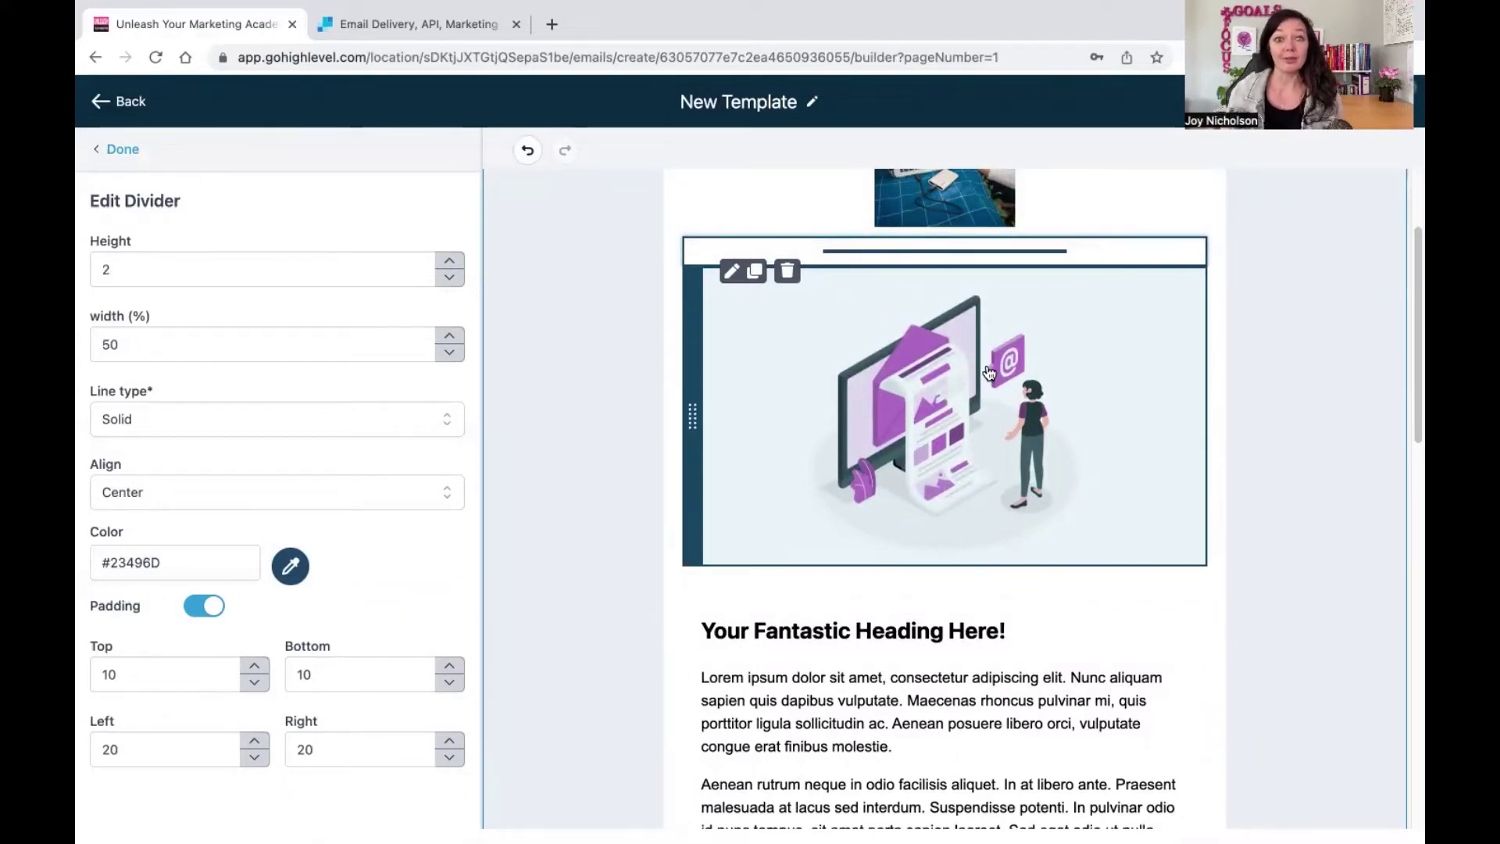
pyautogui.scroll(-2, 1203, 456)
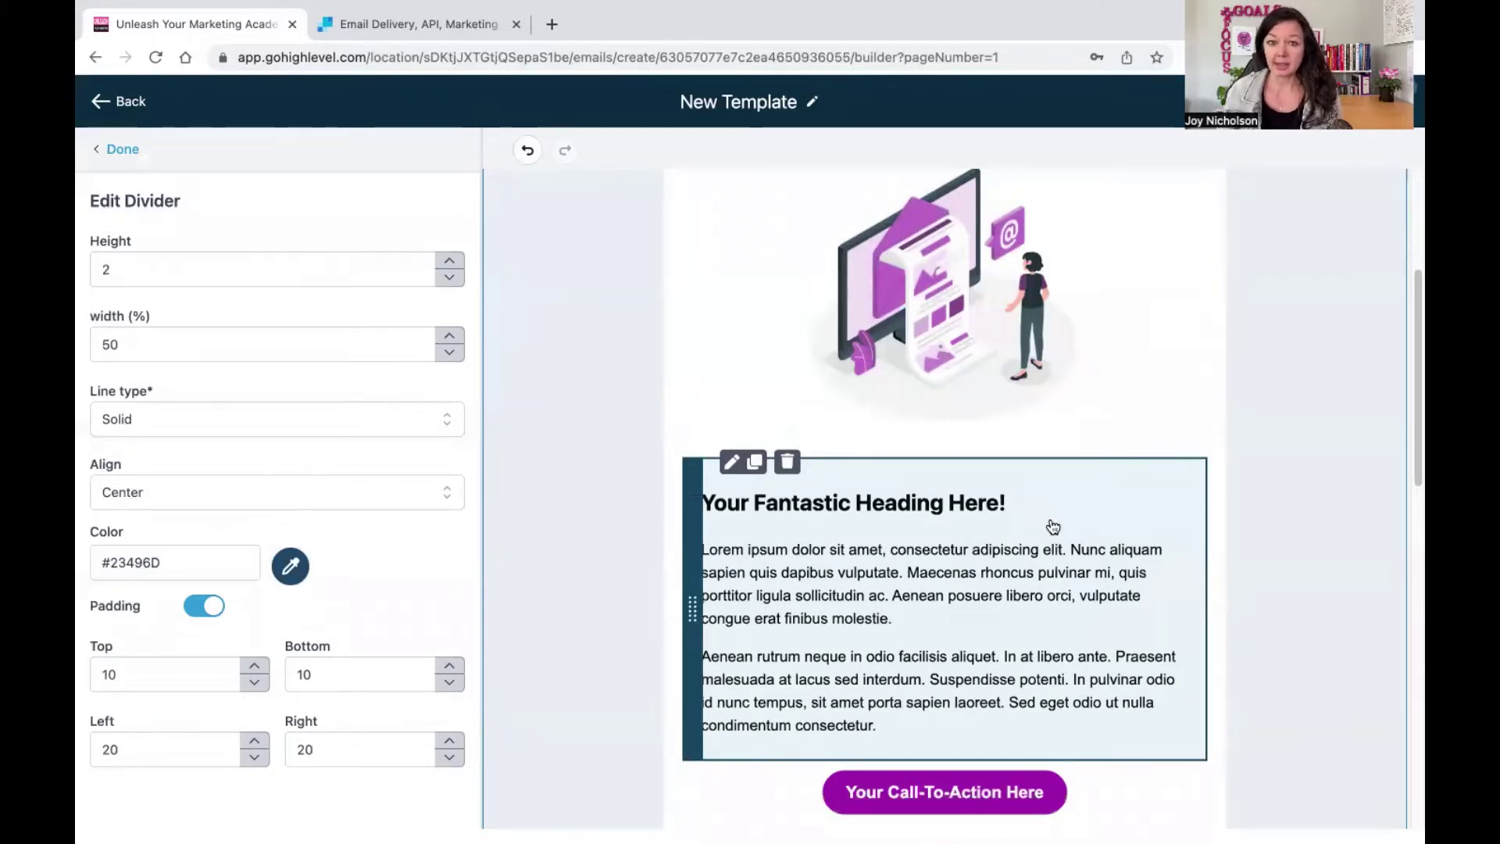
pyautogui.click(967, 509)
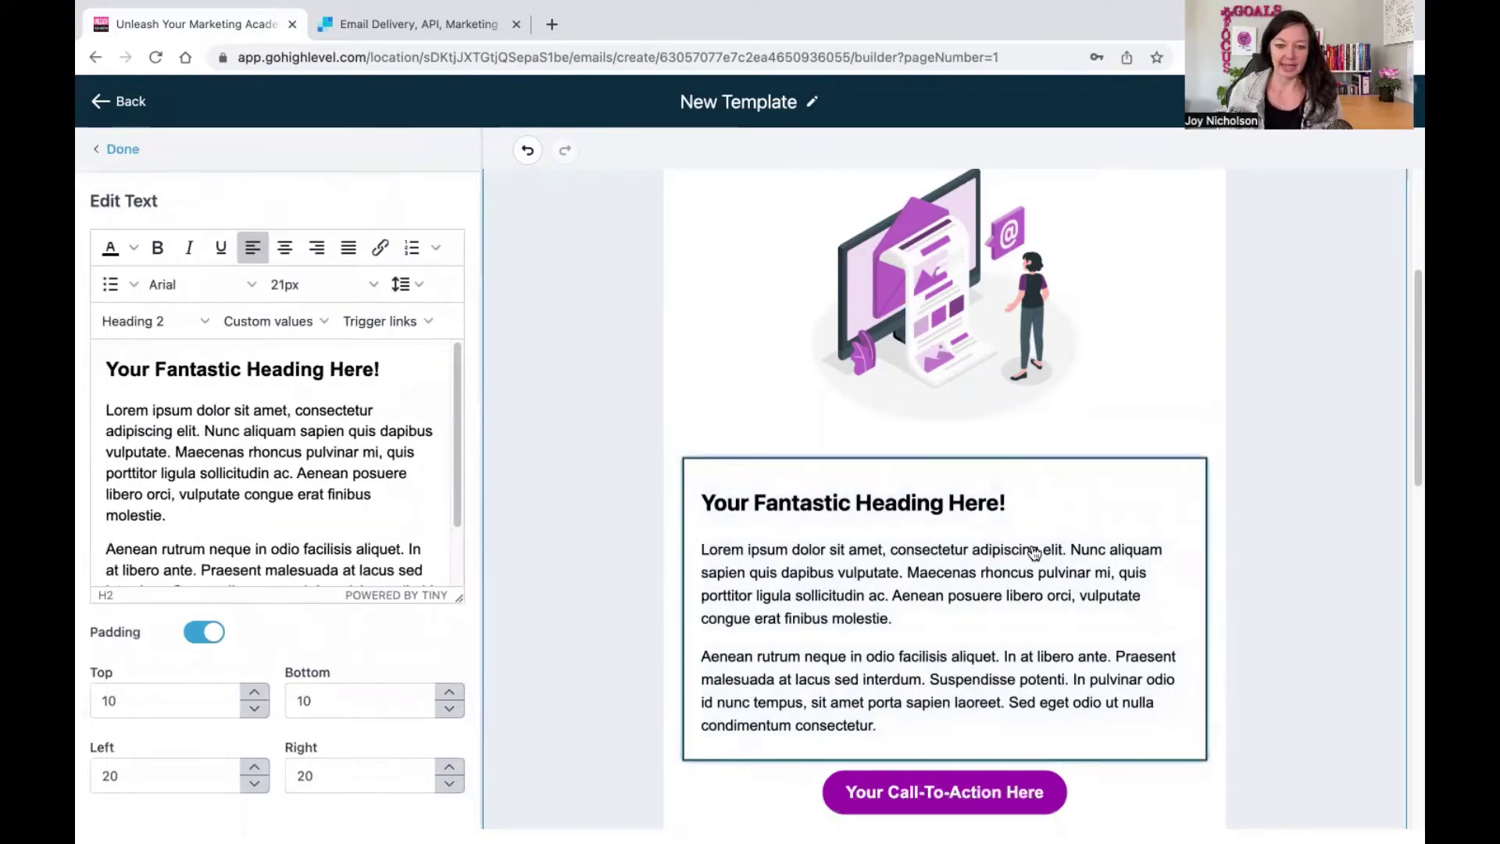
# Select the heading text and colour it red
pyautogui.click(388, 406)
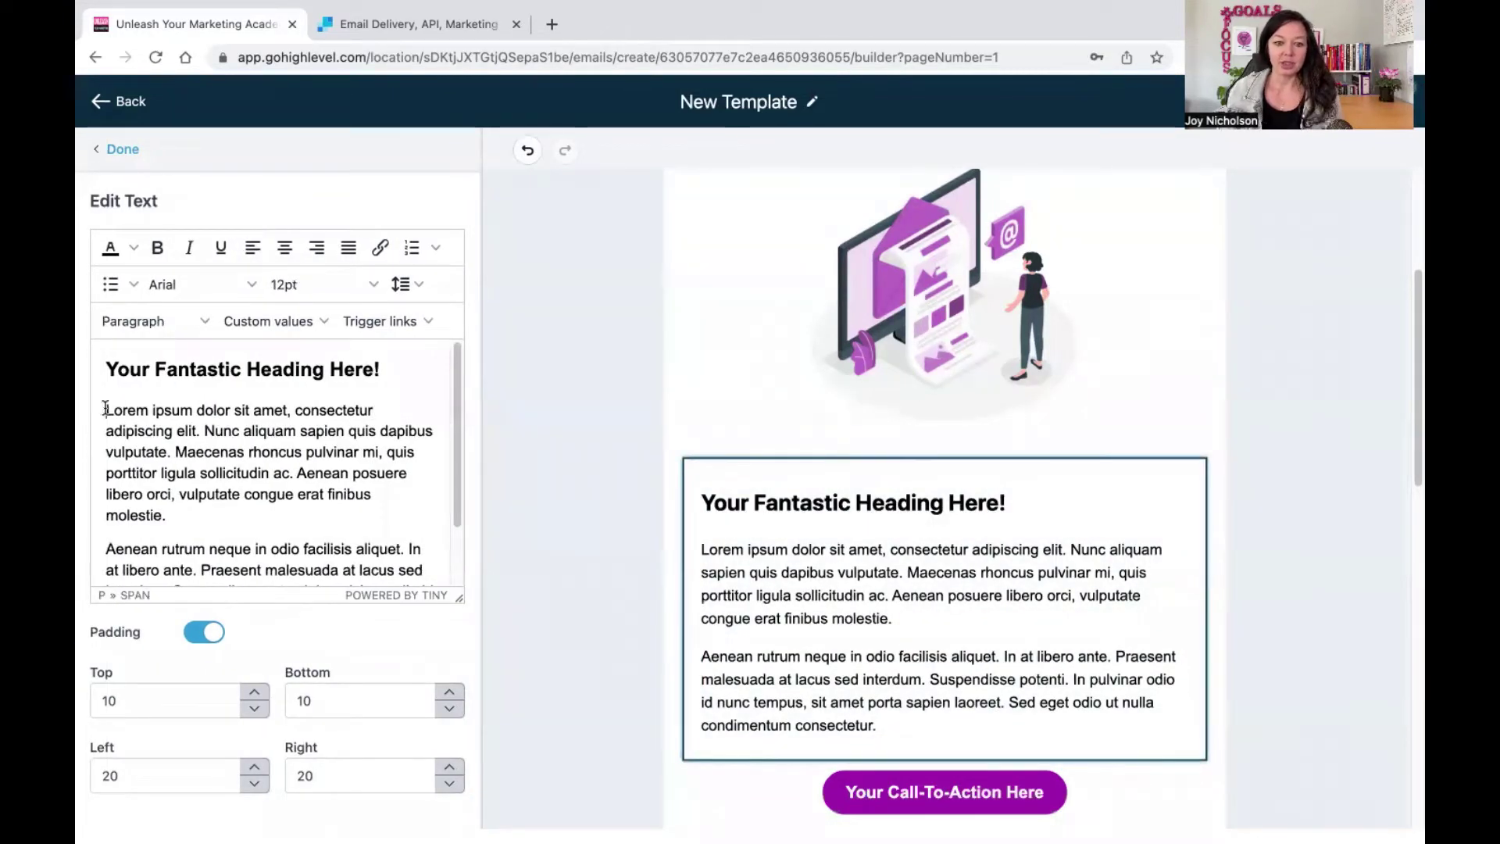
pyautogui.moveTo(103, 408); pyautogui.dragTo(343, 617)
pyautogui.scroll(3, 273, 460)
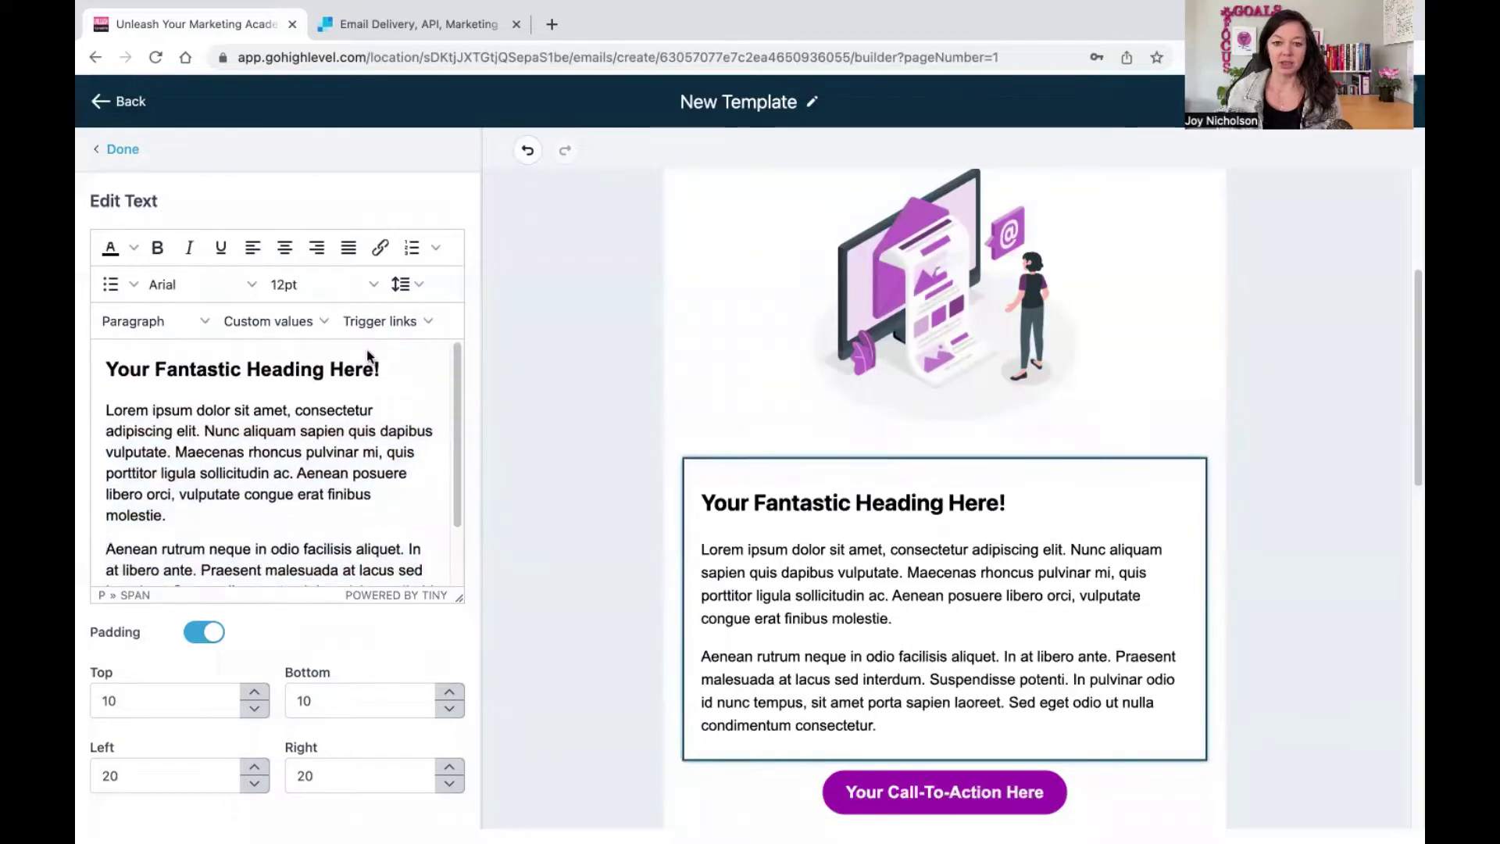
pyautogui.click(380, 368)
pyautogui.moveTo(405, 367); pyautogui.dragTo(86, 377)
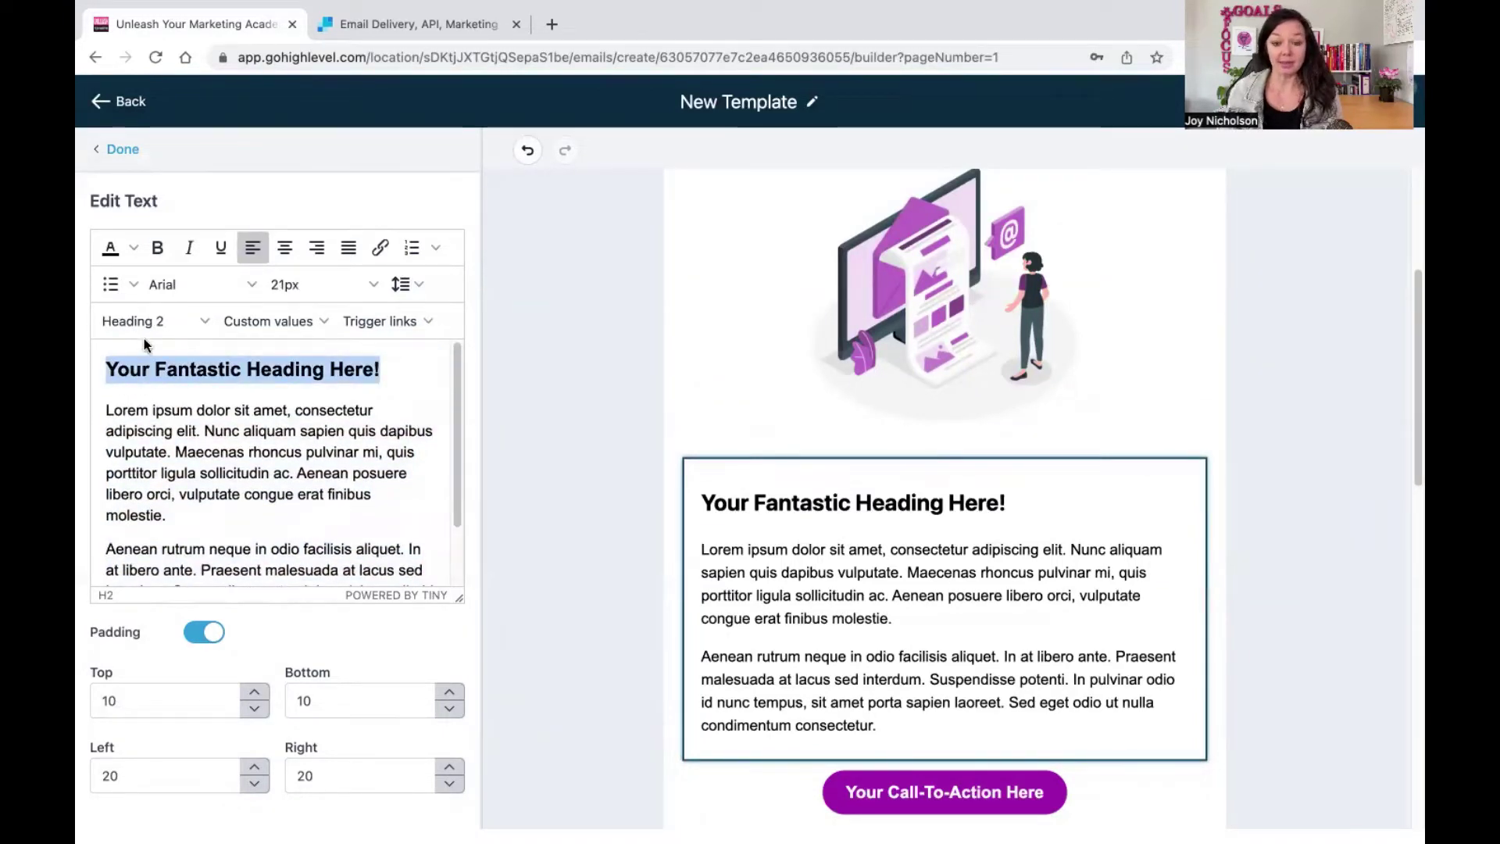
pyautogui.click(109, 249)
pyautogui.click(134, 248)
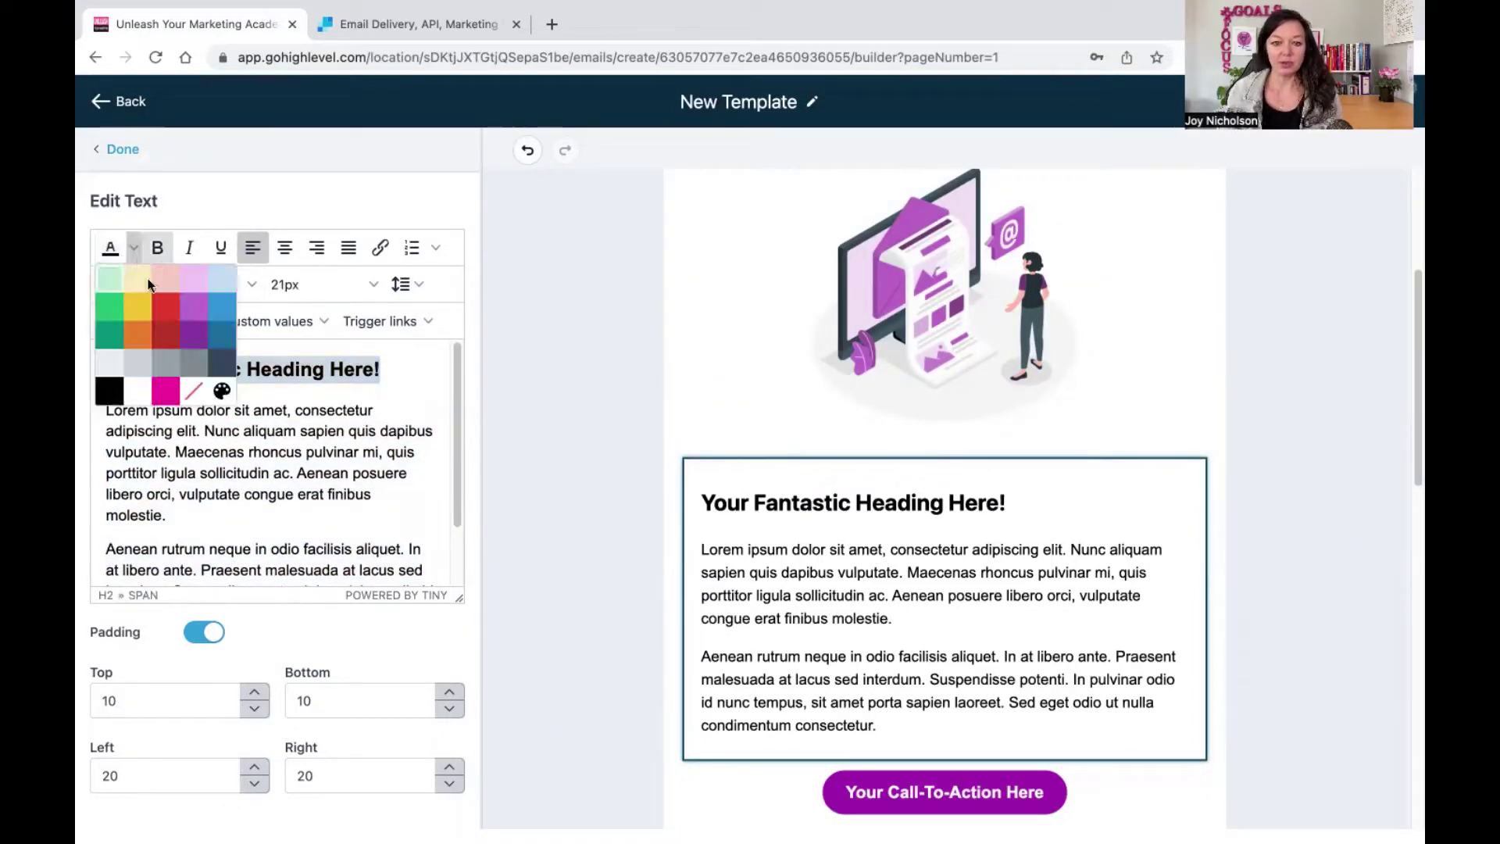
pyautogui.click(164, 306)
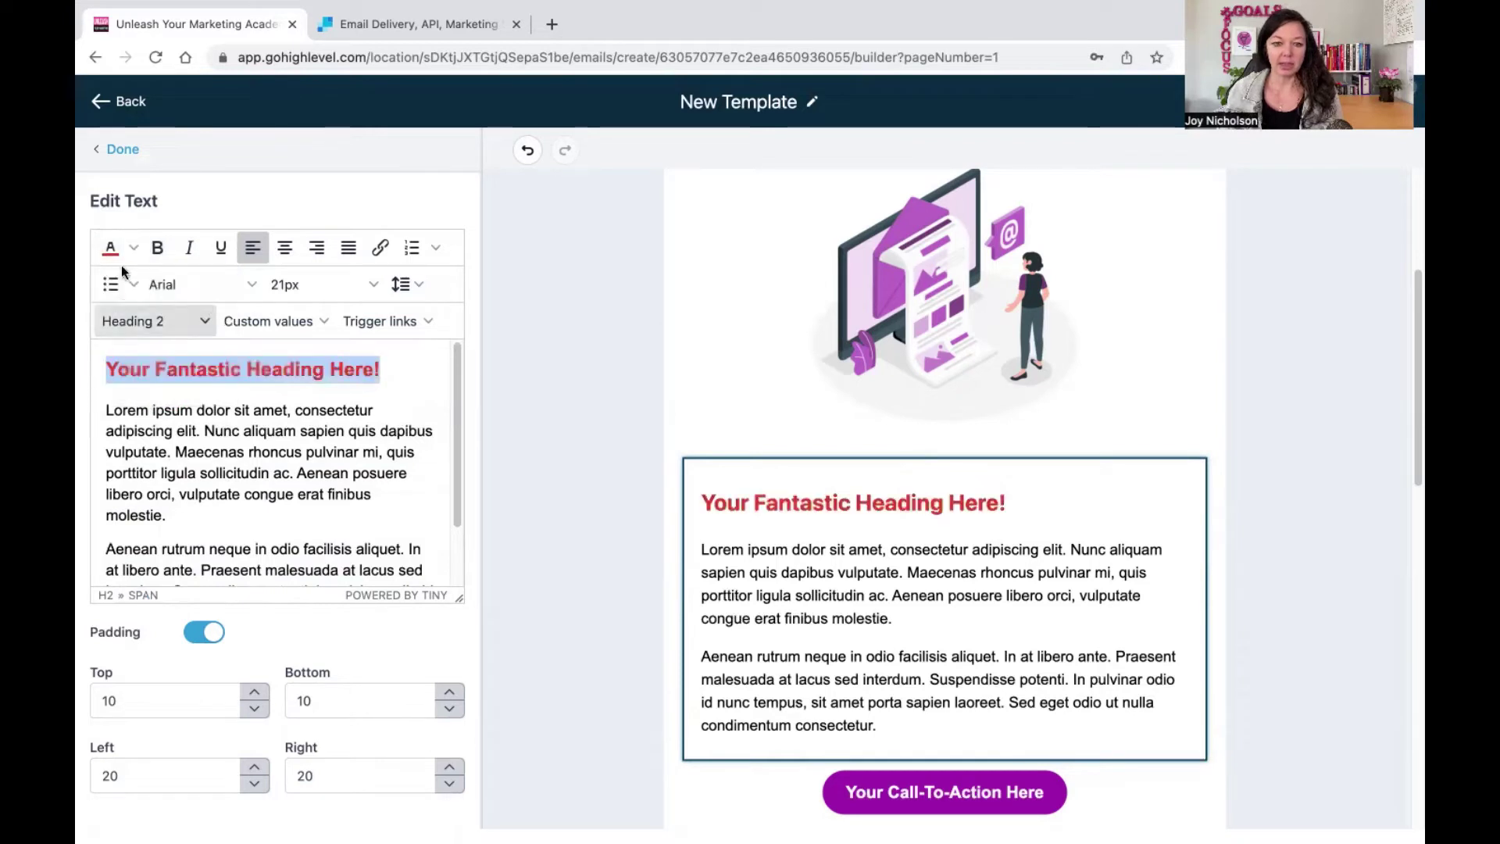
# Make the heading bold, italic and underlined, and set its font to Arial Black
pyautogui.click(157, 248)
pyautogui.click(189, 248)
pyautogui.click(221, 248)
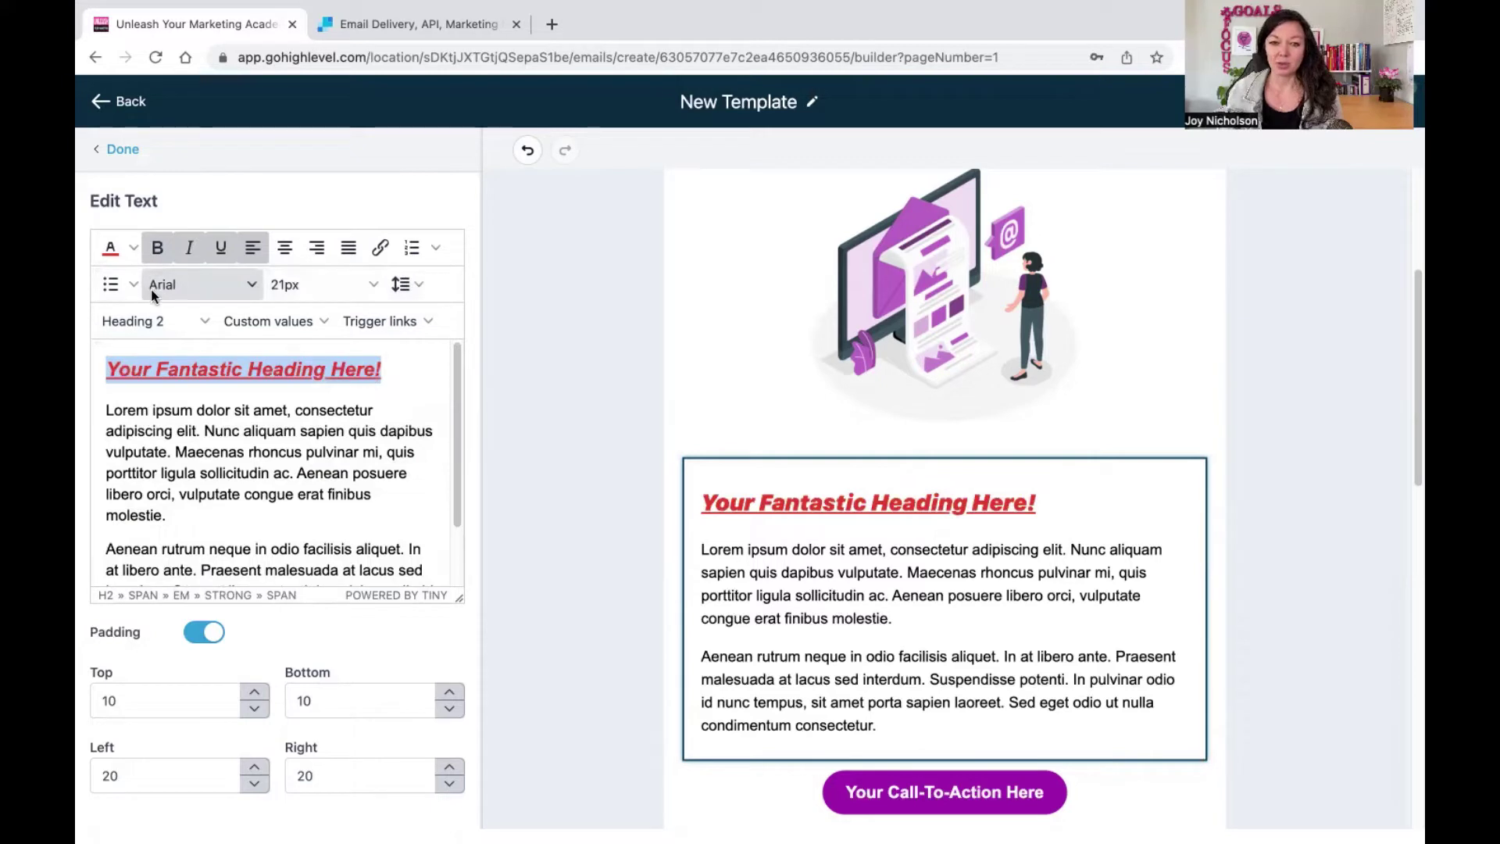
pyautogui.click(217, 283)
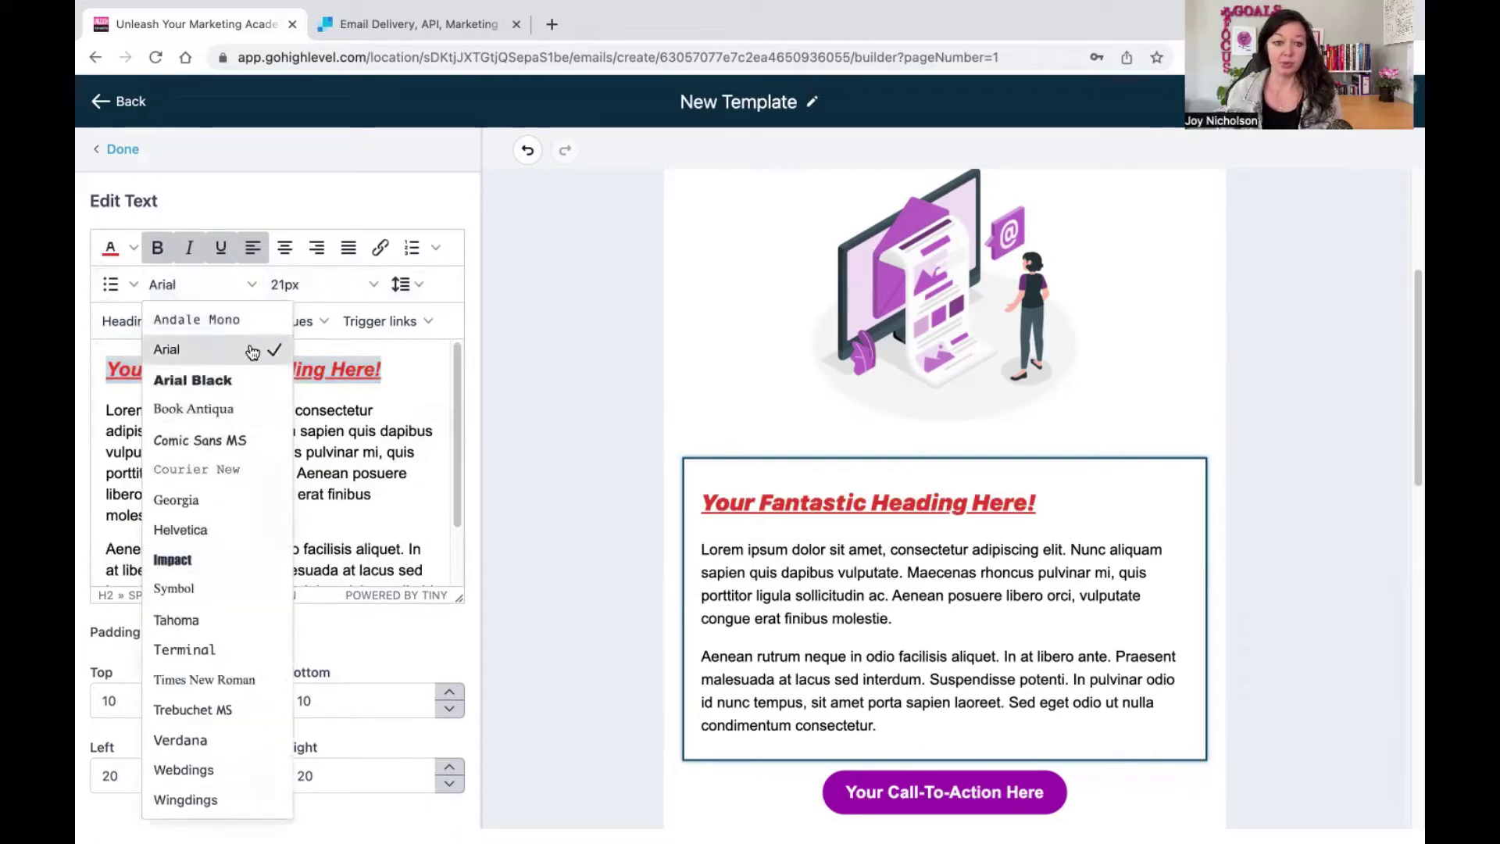
pyautogui.click(173, 381)
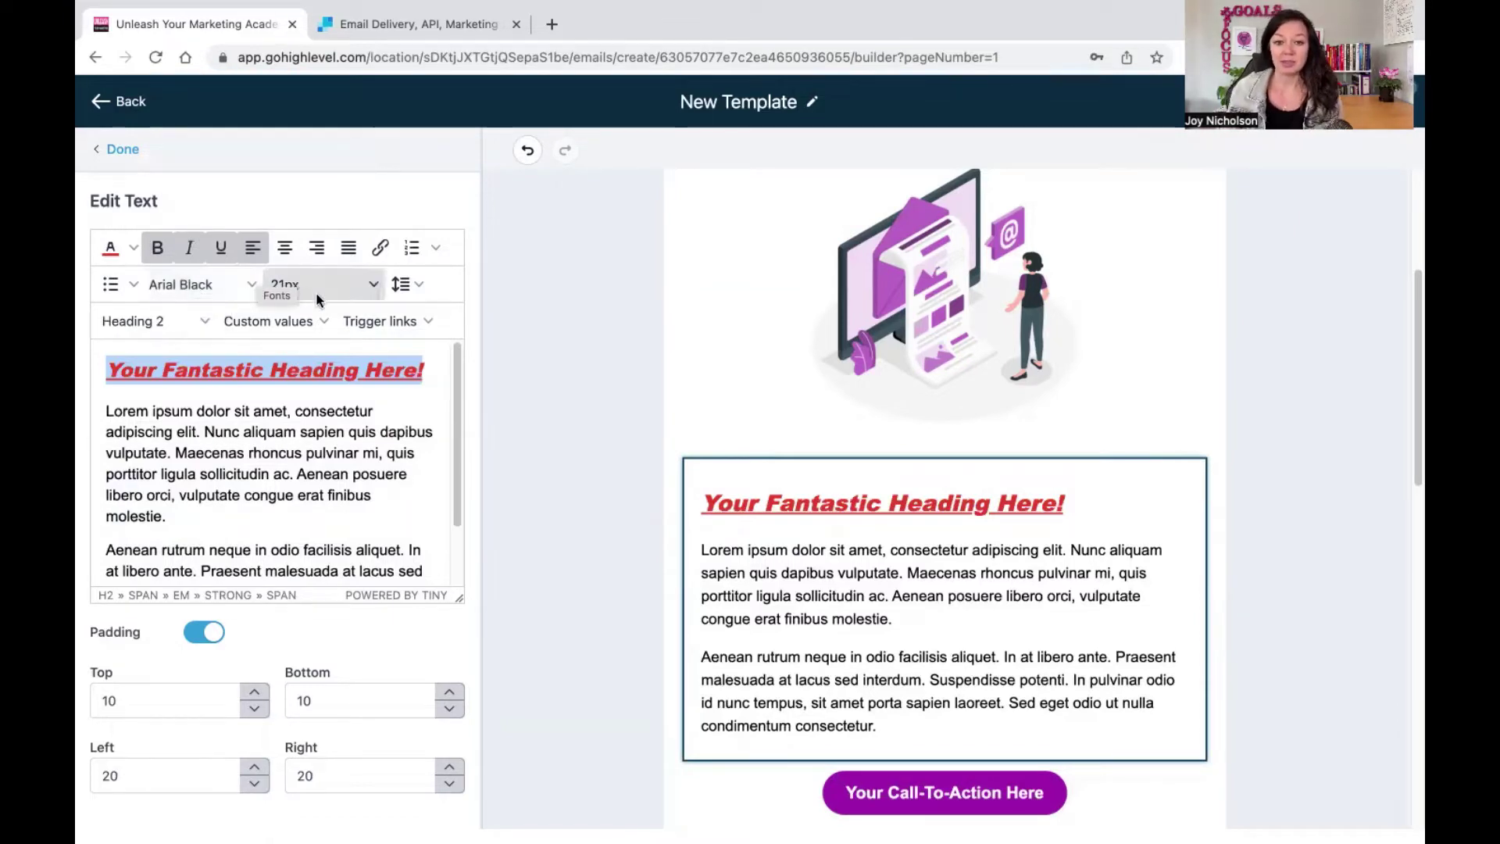
pyautogui.click(275, 327)
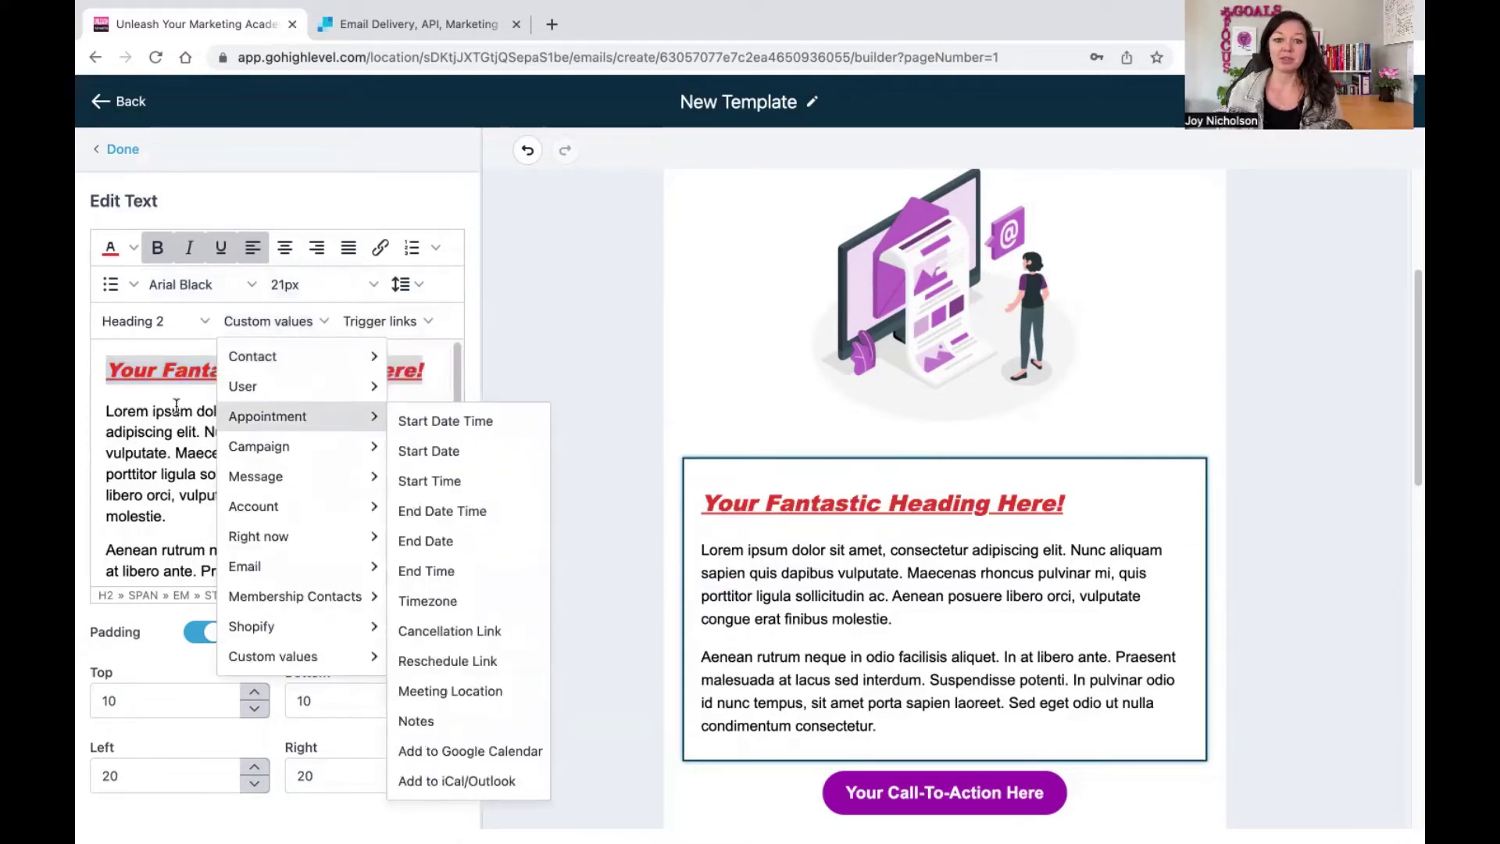
# Add a 'Hi {{contact.first_name}}' greeting line above the body text
pyautogui.click(104, 411)
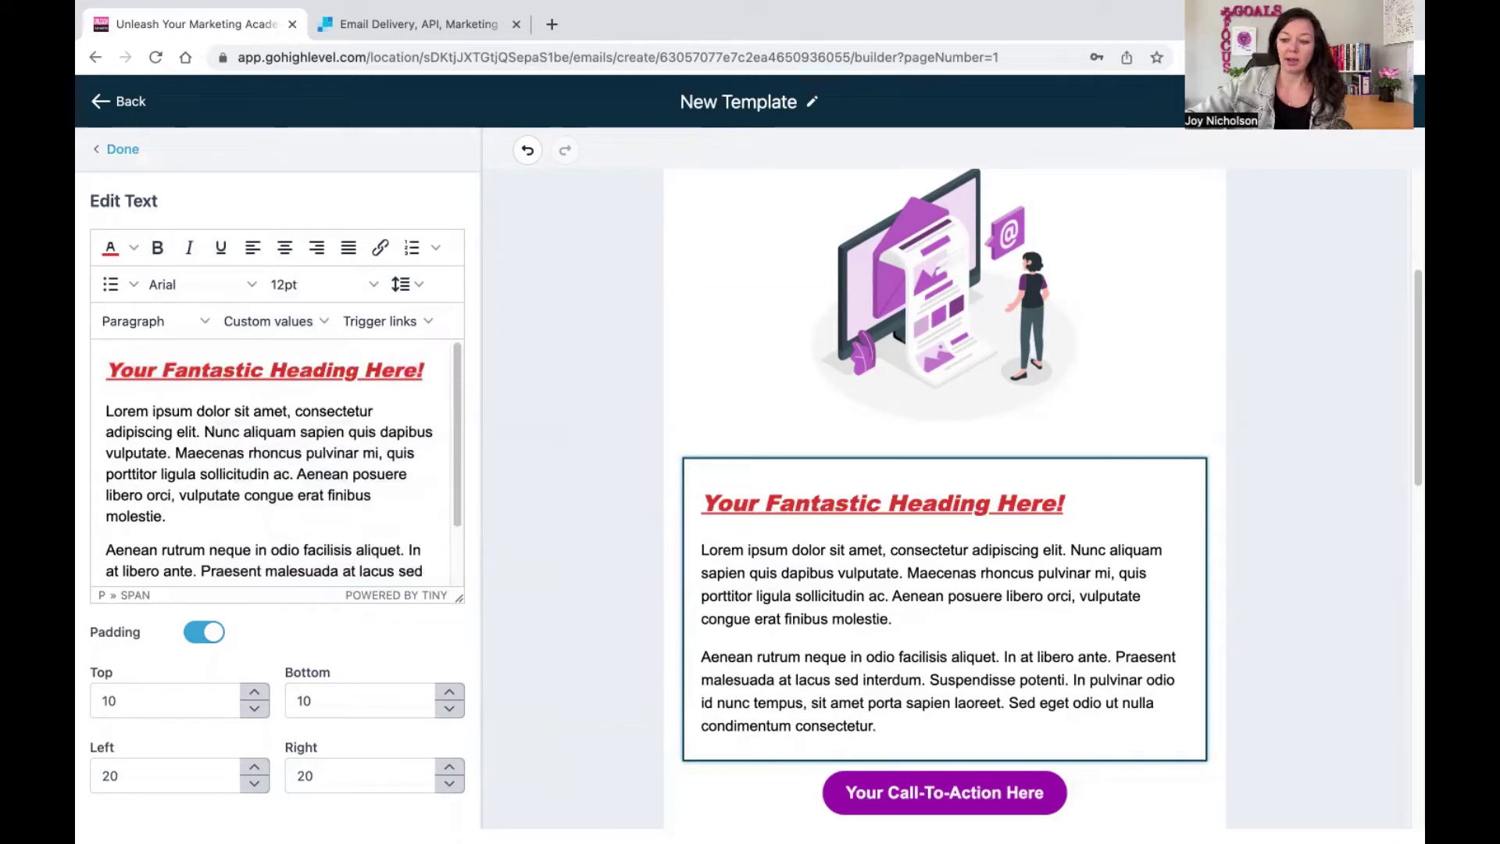
pyautogui.press('Return')
pyautogui.press('Return')
pyautogui.press('Up')
pyautogui.write('Hi')
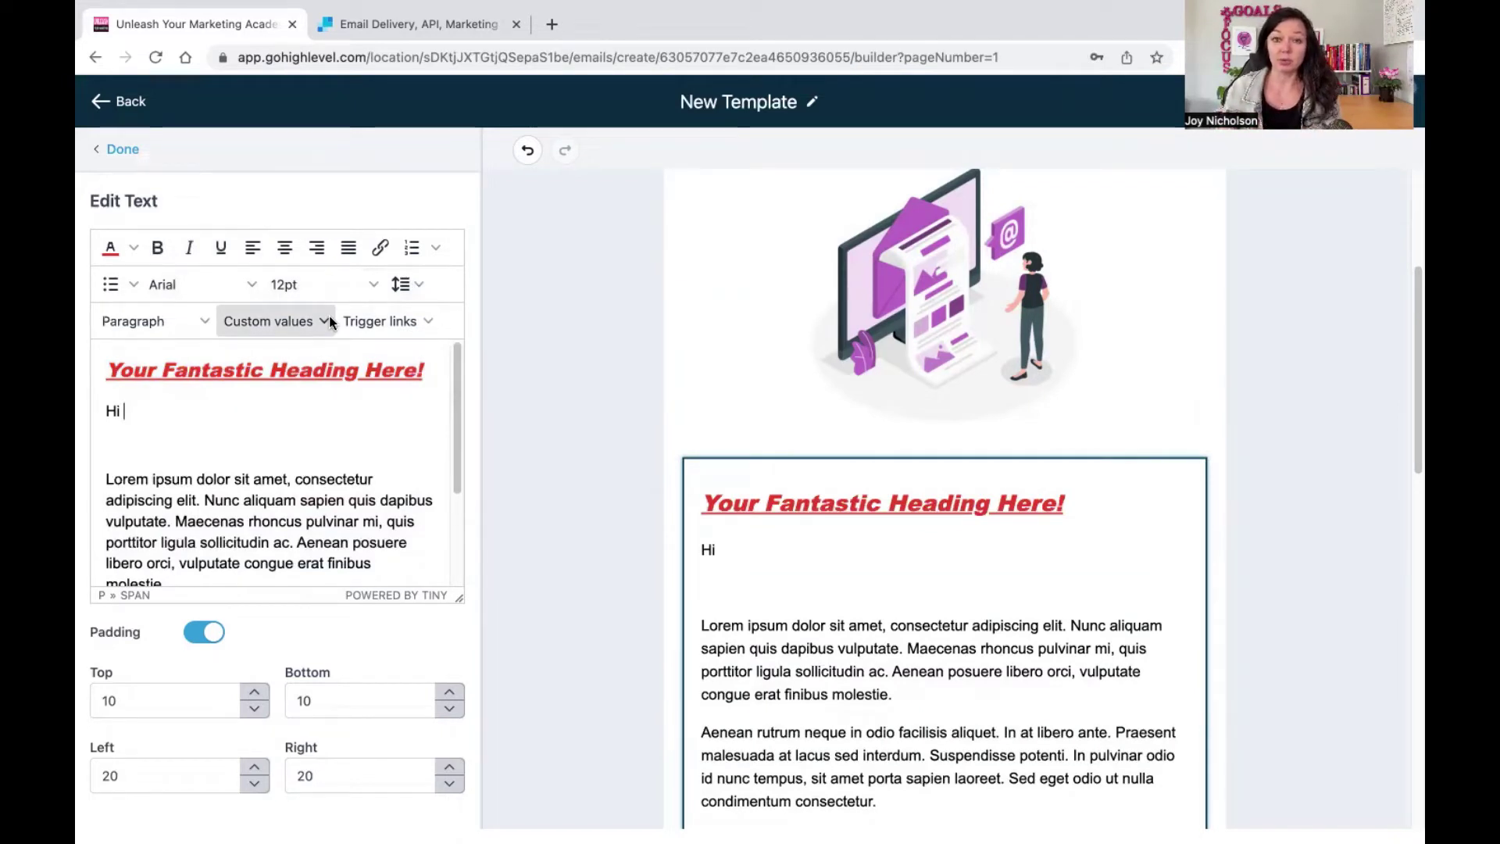
pyautogui.click(330, 315)
pyautogui.moveTo(295, 358)
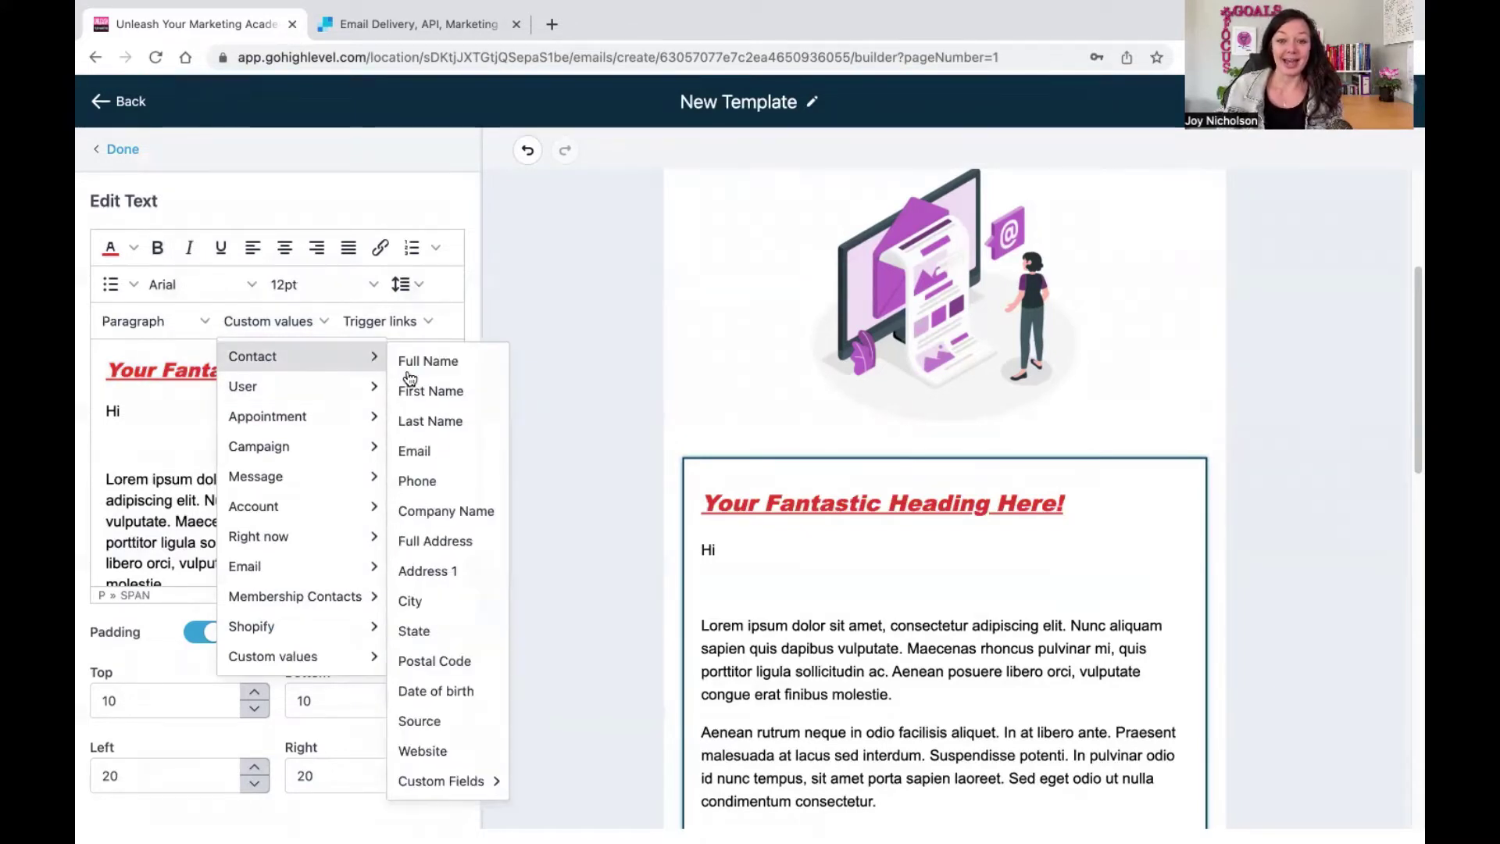
pyautogui.click(439, 391)
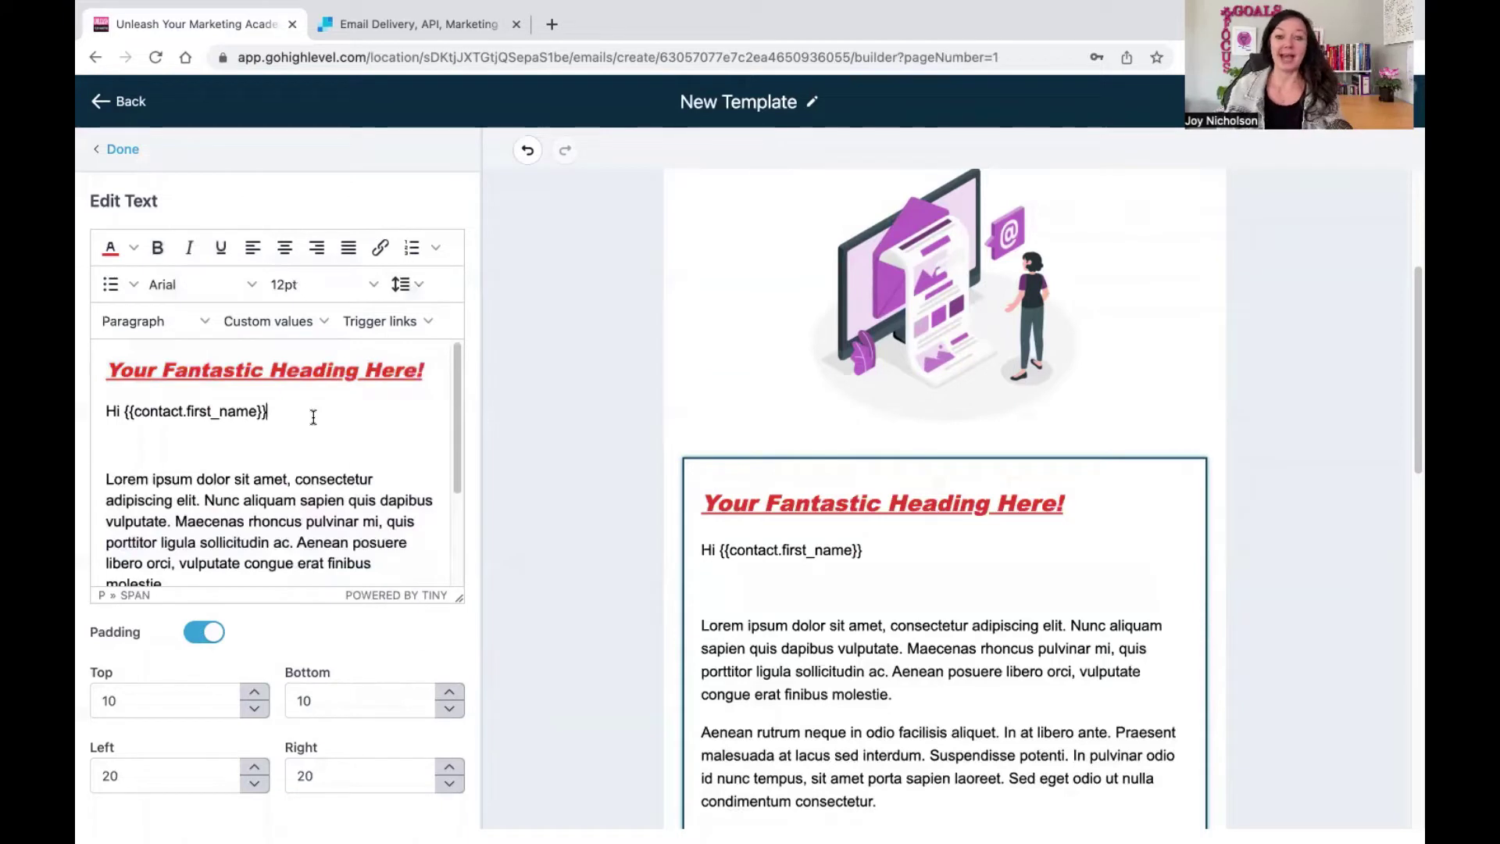
# Add blank lines after the last body paragraph and browse the custom values without inserting any
pyautogui.click(146, 477)
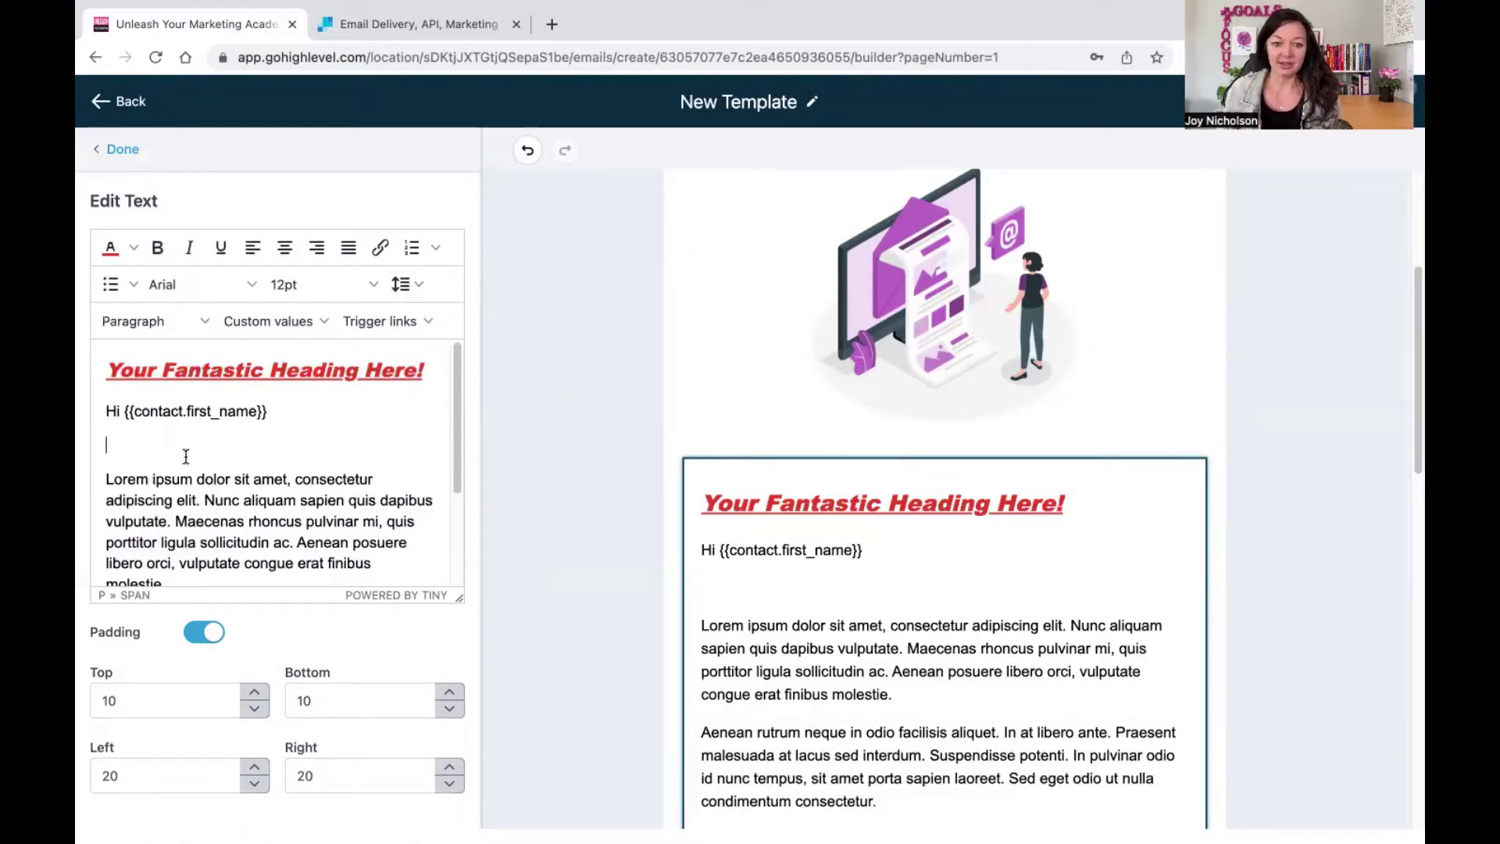
pyautogui.scroll(-3, 184, 455)
pyautogui.click(431, 556)
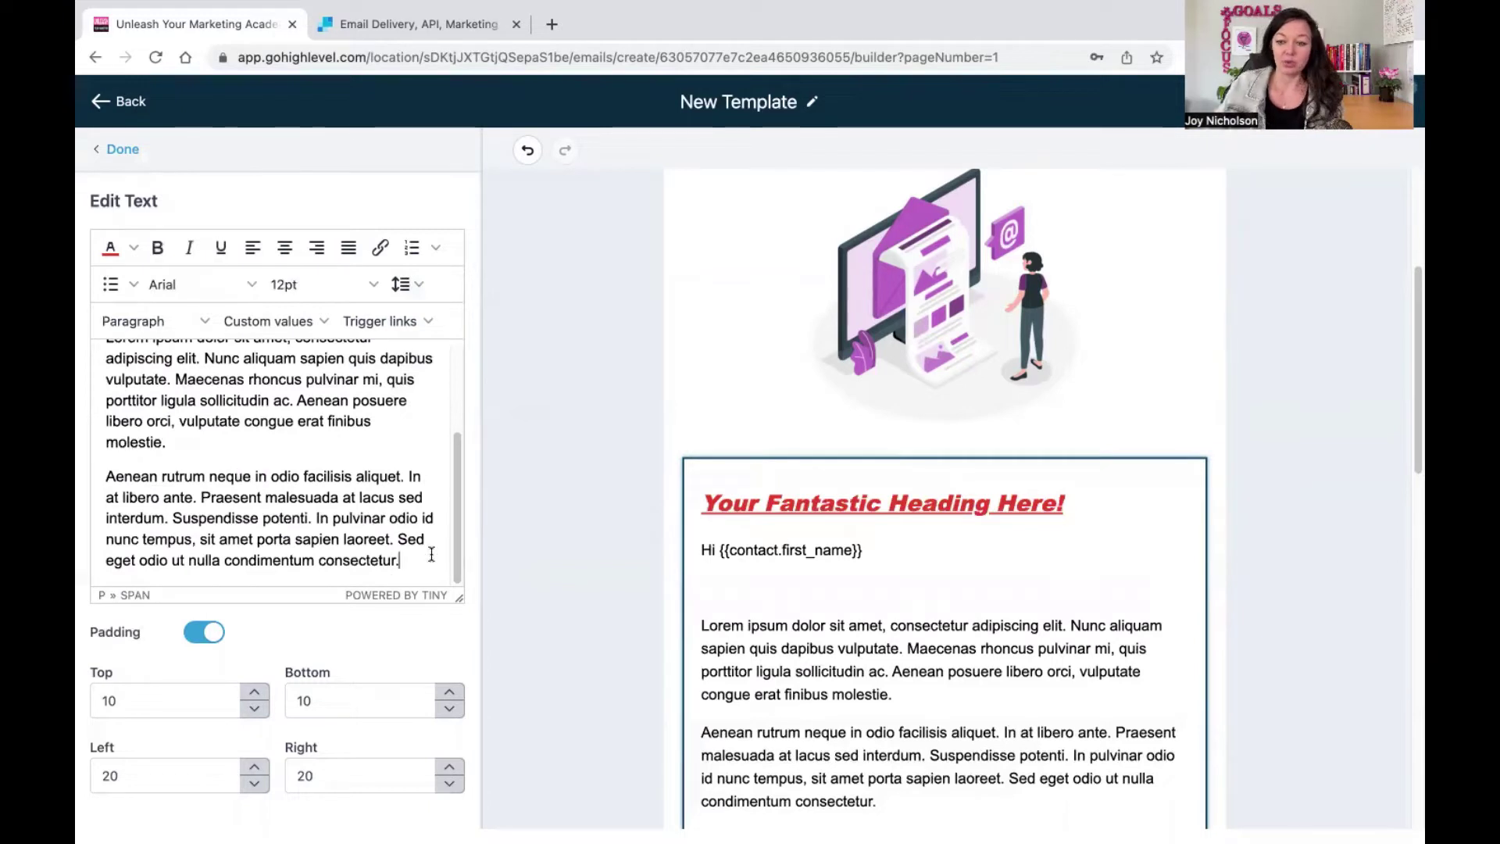
pyautogui.press('Return')
pyautogui.press('Return')
pyautogui.click(289, 321)
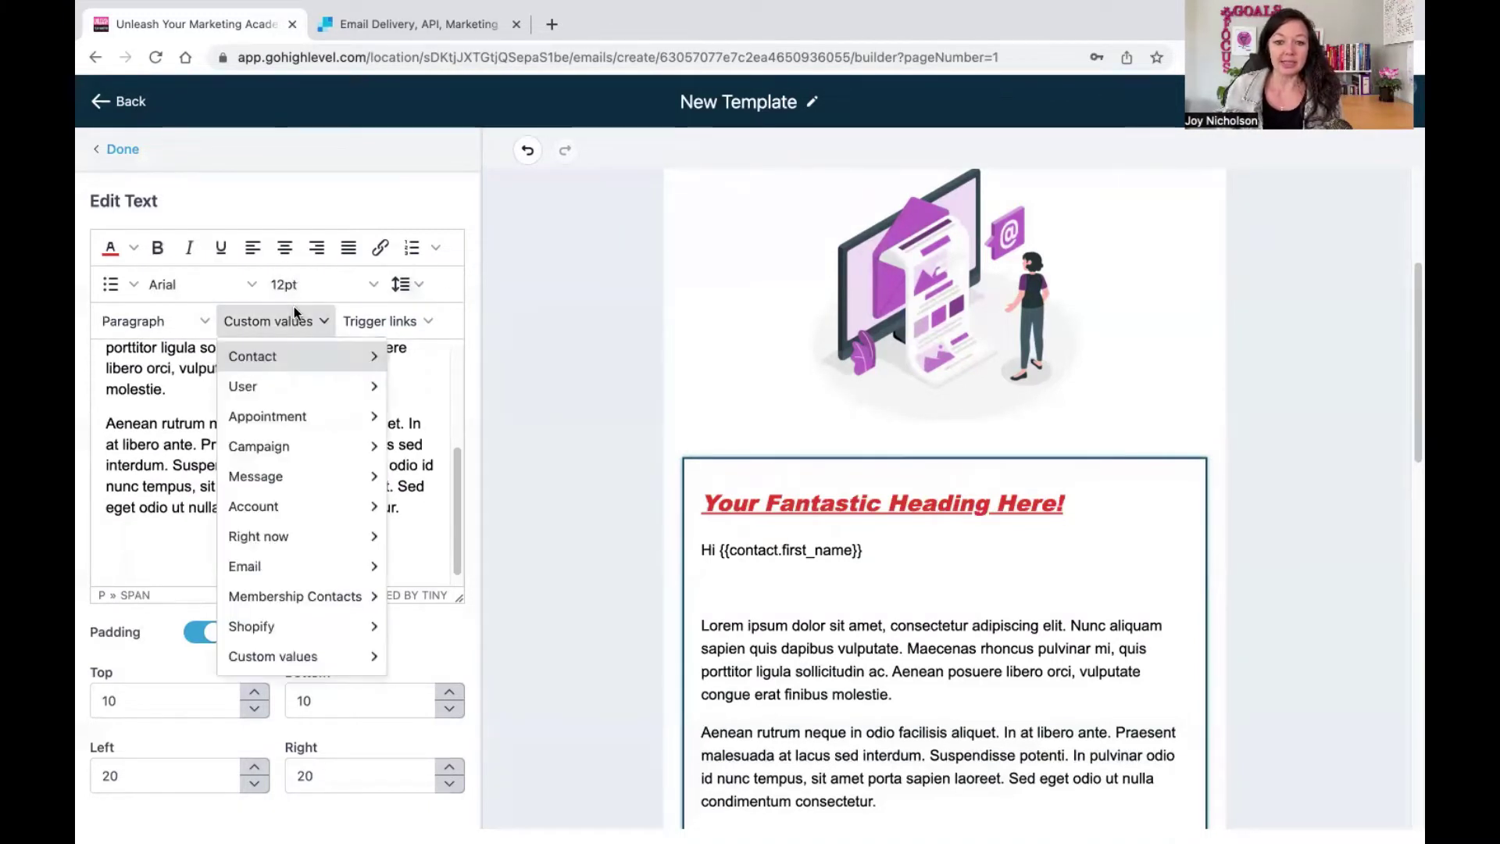
pyautogui.moveTo(313, 414)
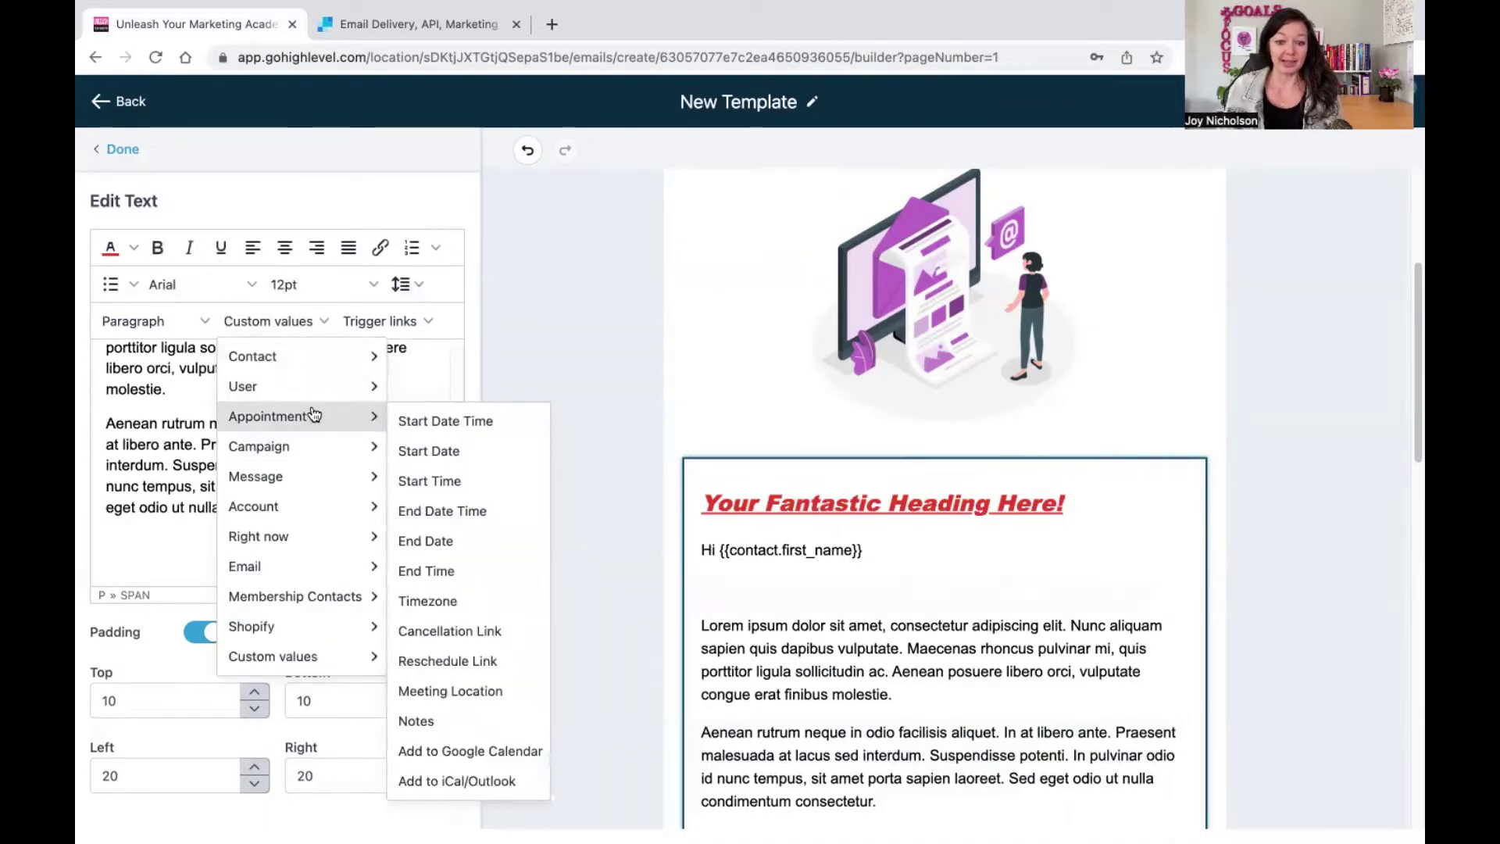
pyautogui.moveTo(314, 606)
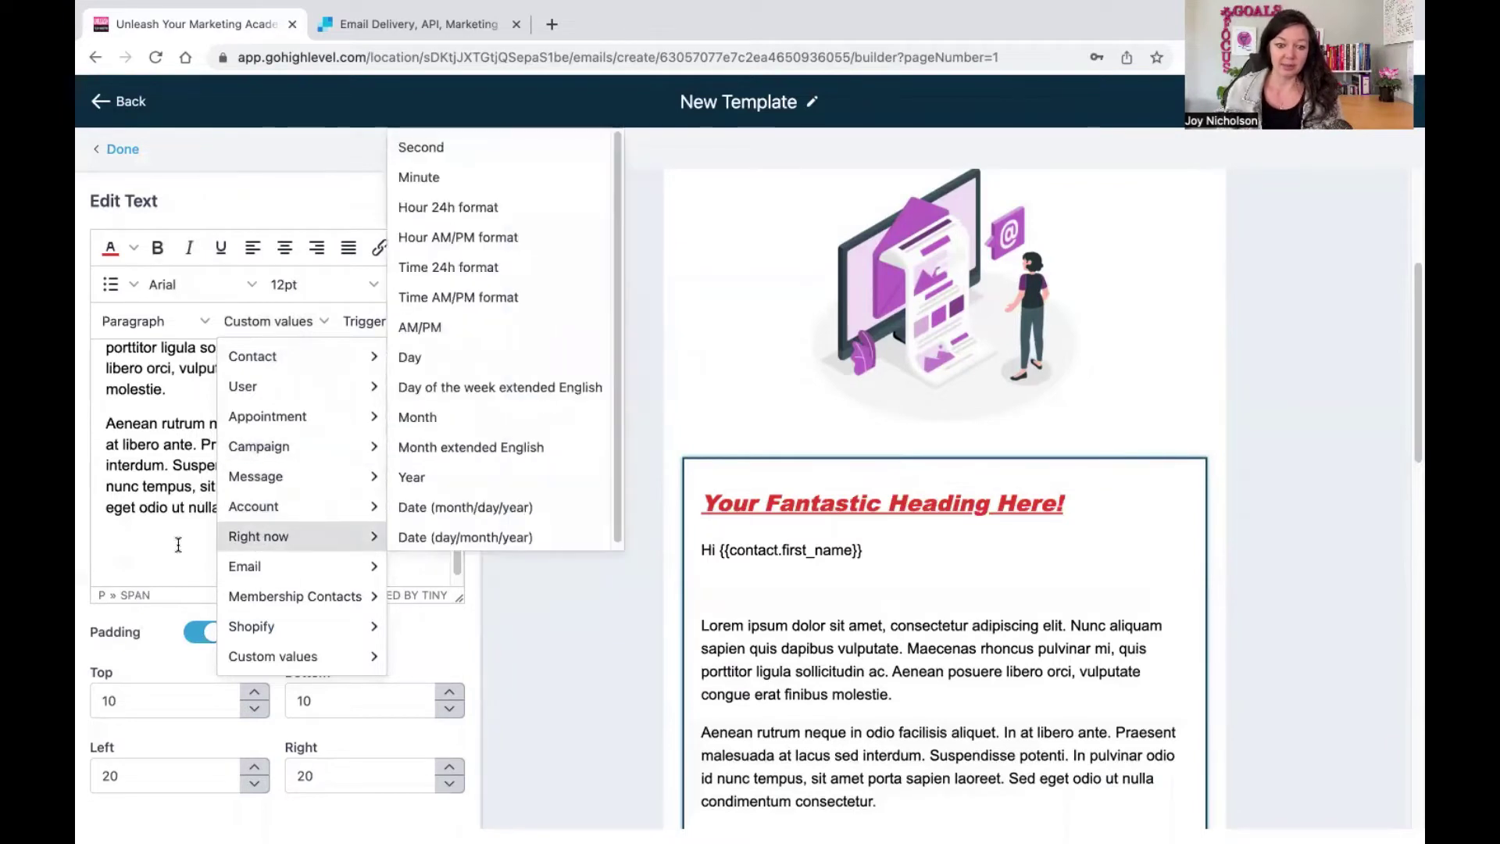
pyautogui.click(178, 543)
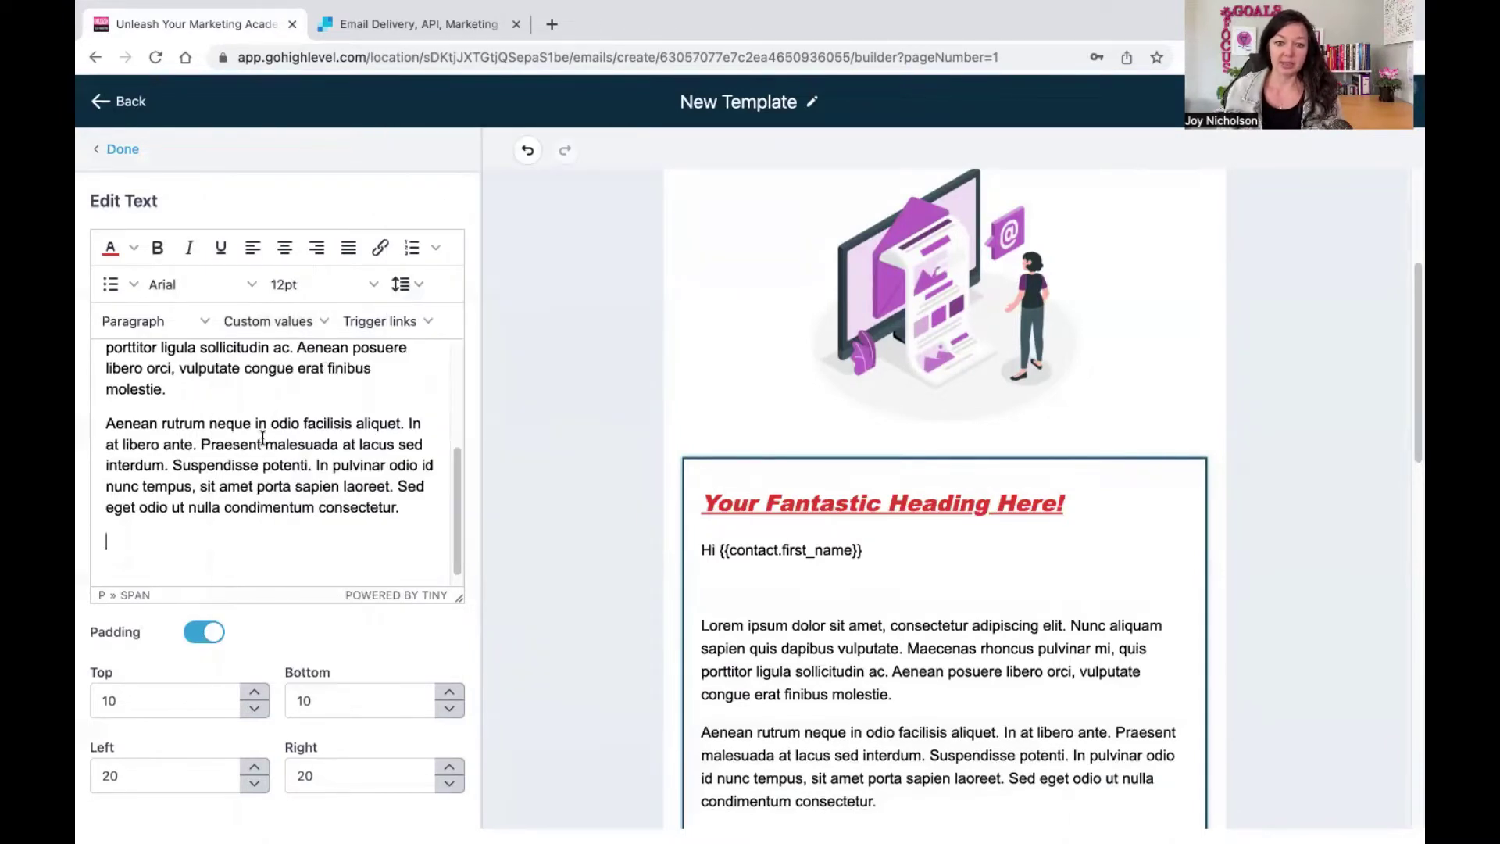
pyautogui.scroll(-1, 266, 484)
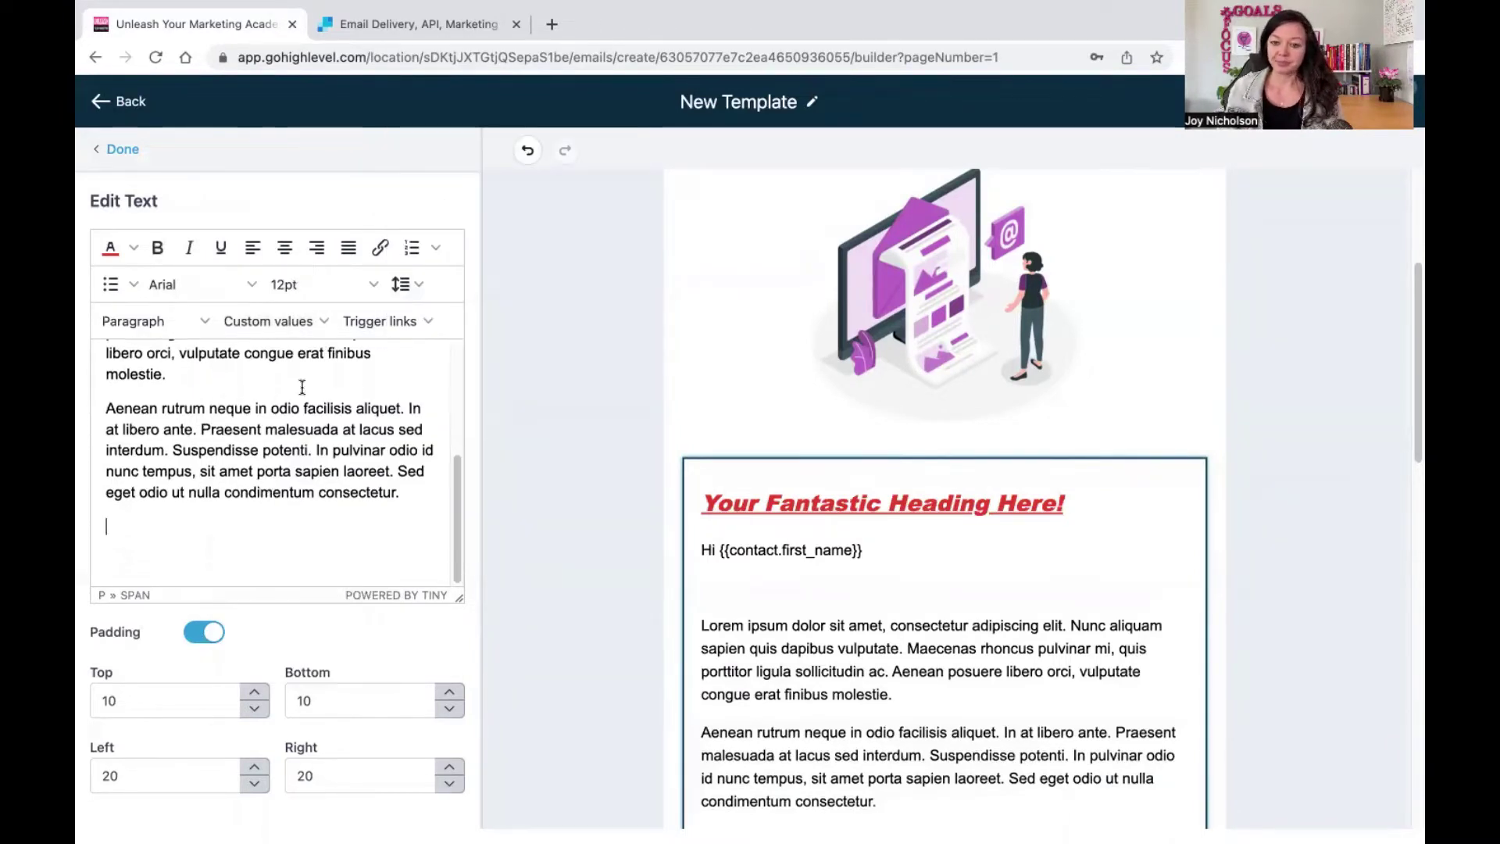
pyautogui.click(268, 321)
pyautogui.click(728, 472)
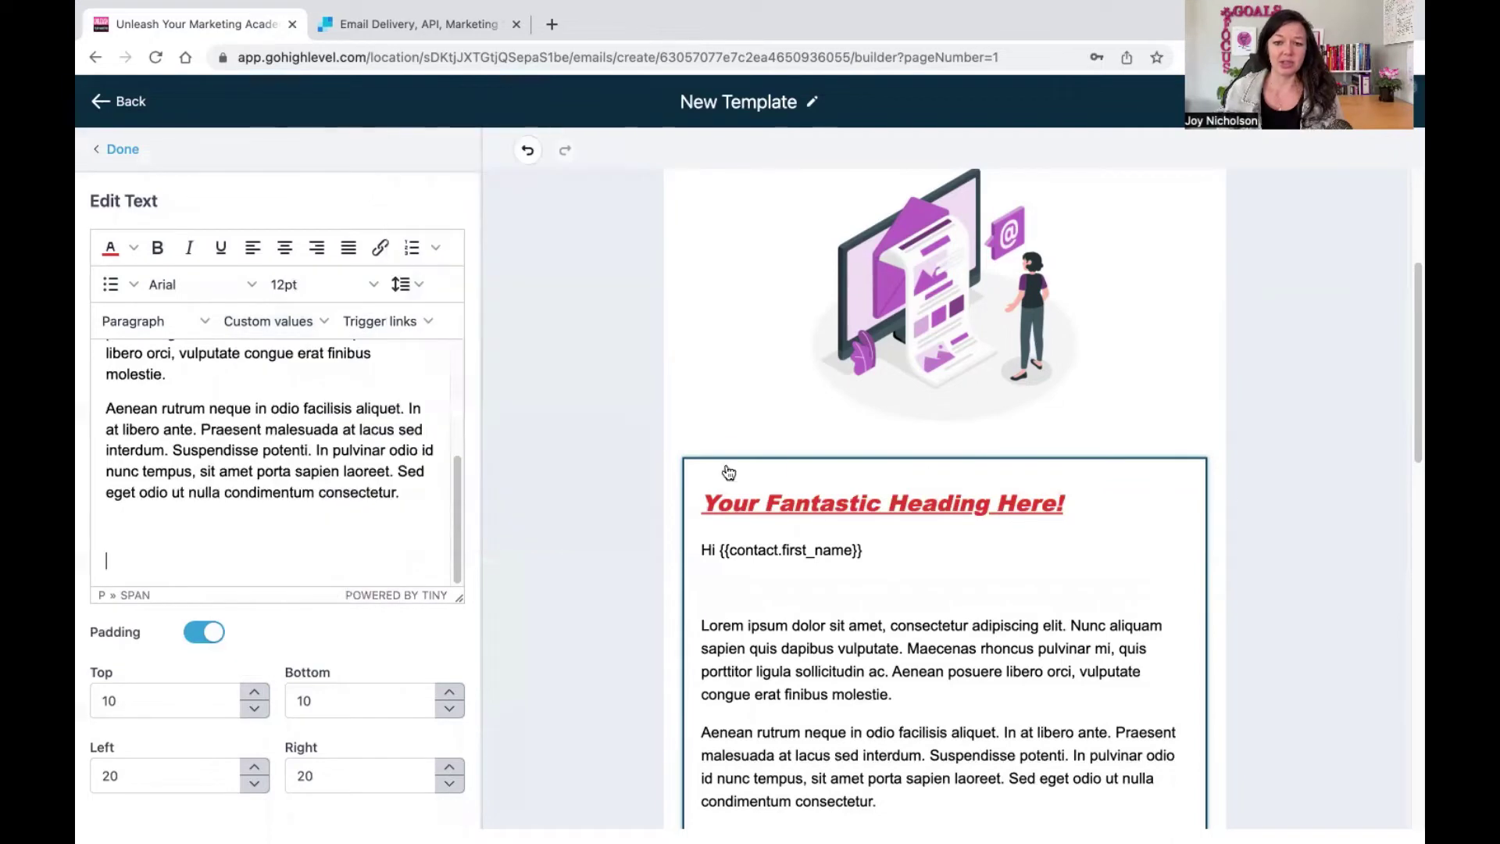
pyautogui.scroll(-10, 1112, 499)
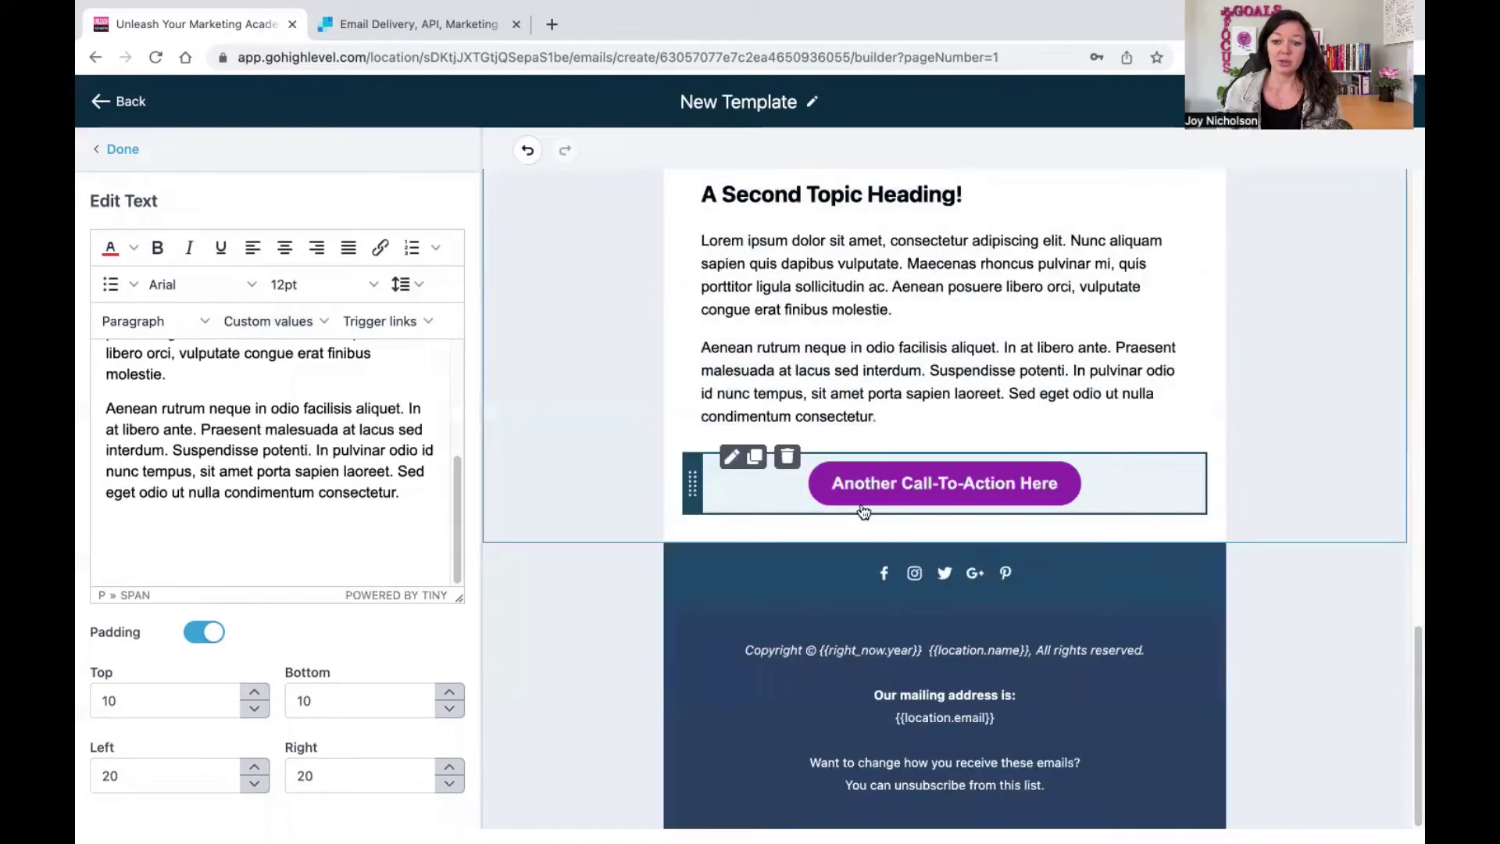
# Change the second call-to-action button's label from 'Another Call-To-Action Here' to 'join here'
pyautogui.click(863, 510)
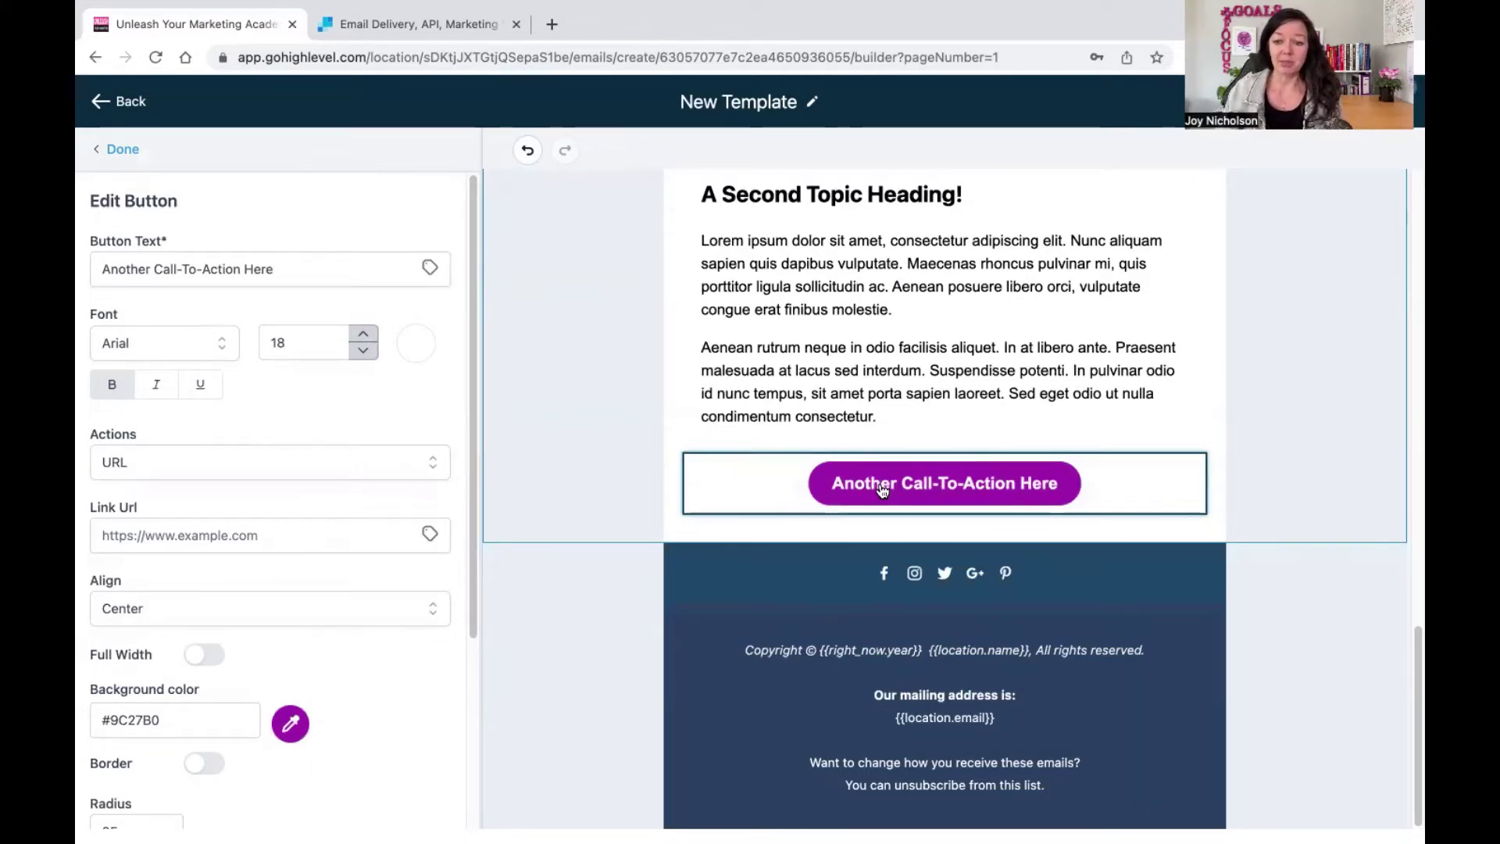
pyautogui.click(882, 490)
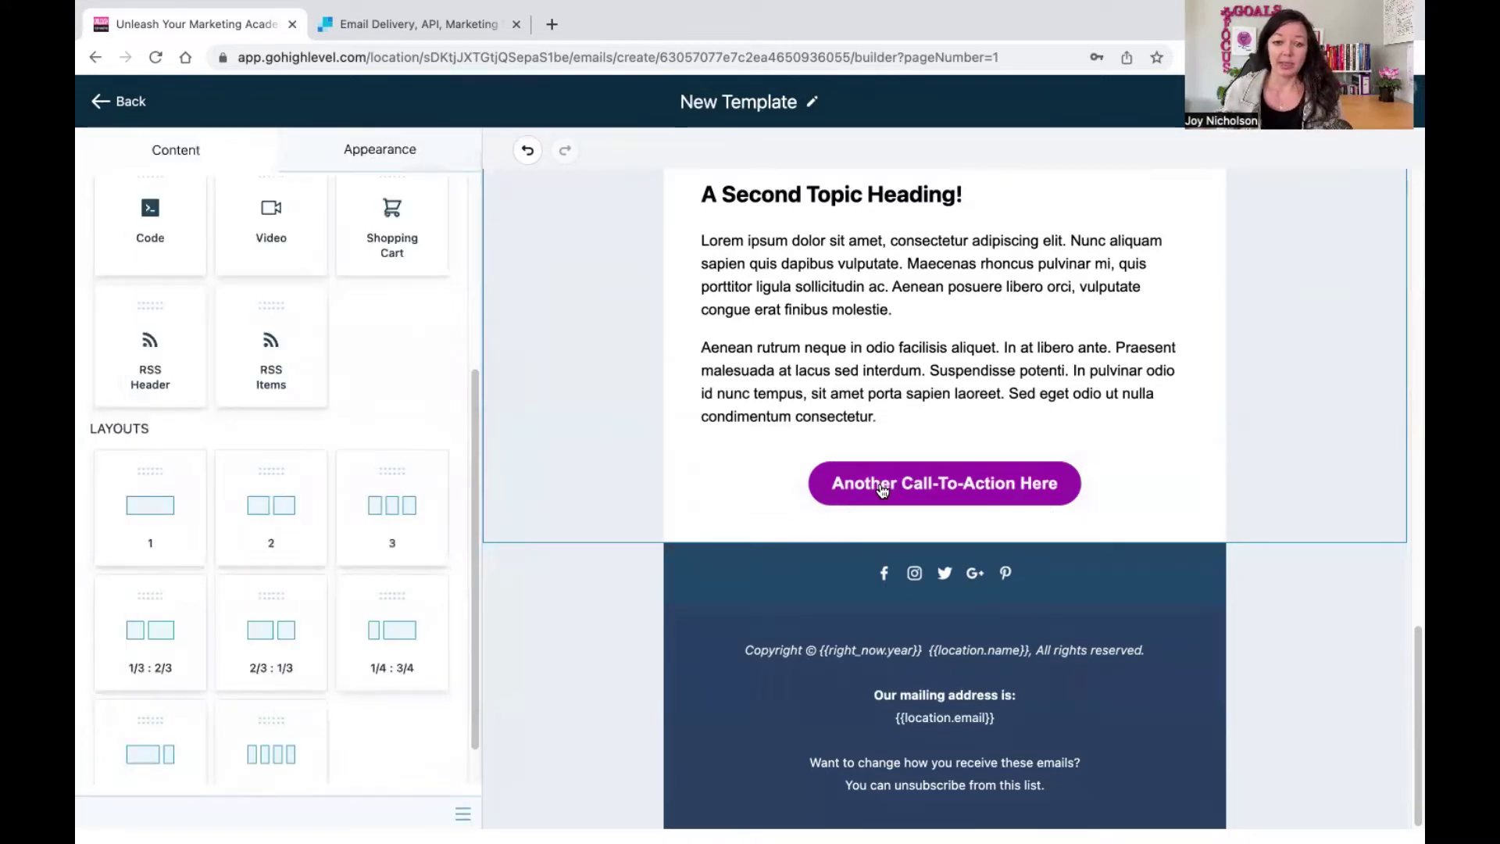
pyautogui.click(882, 490)
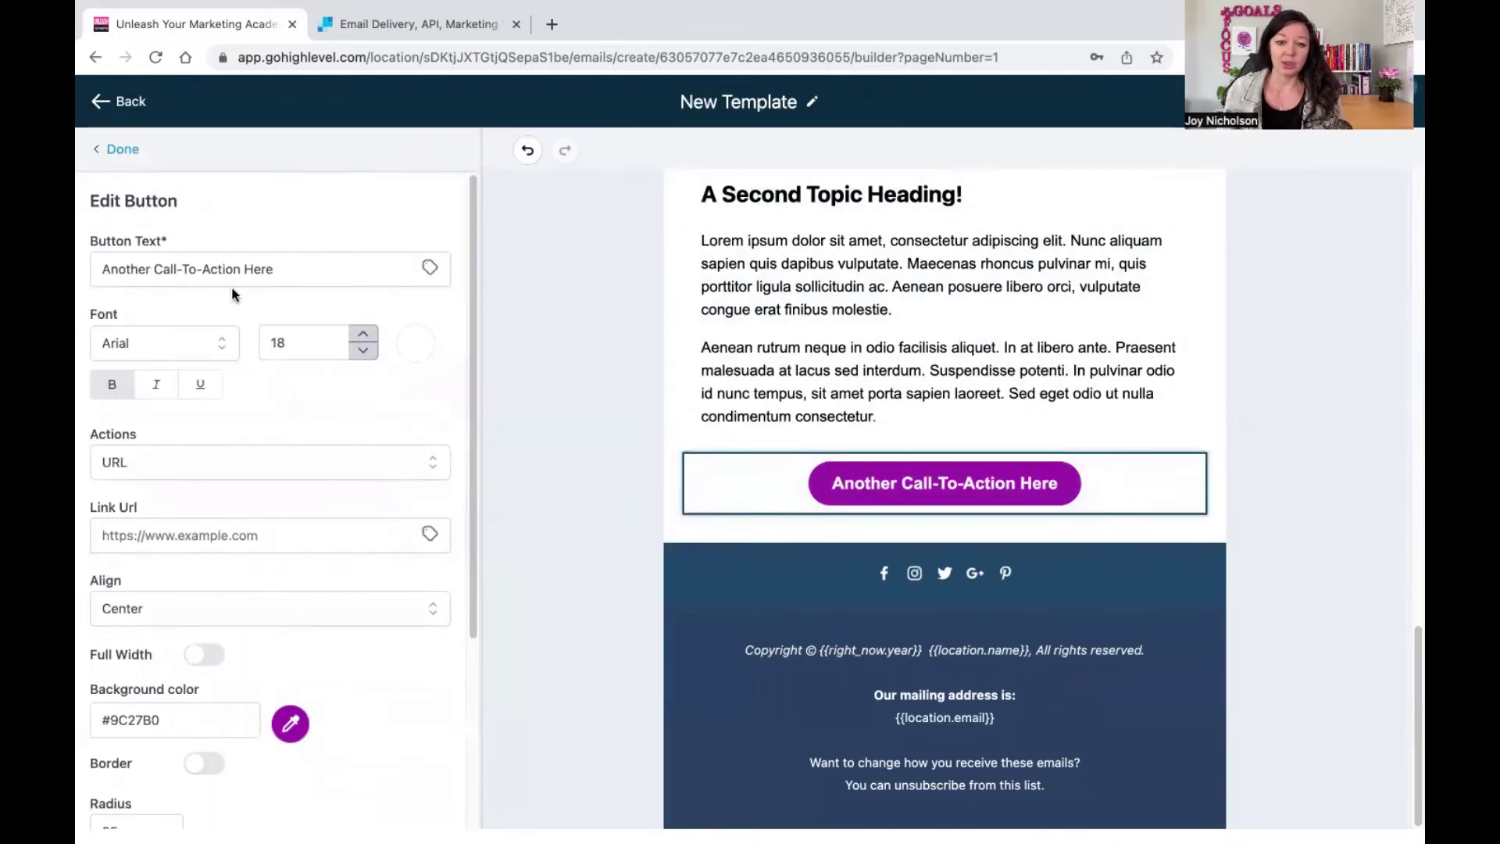
pyautogui.tripleClick(284, 267)
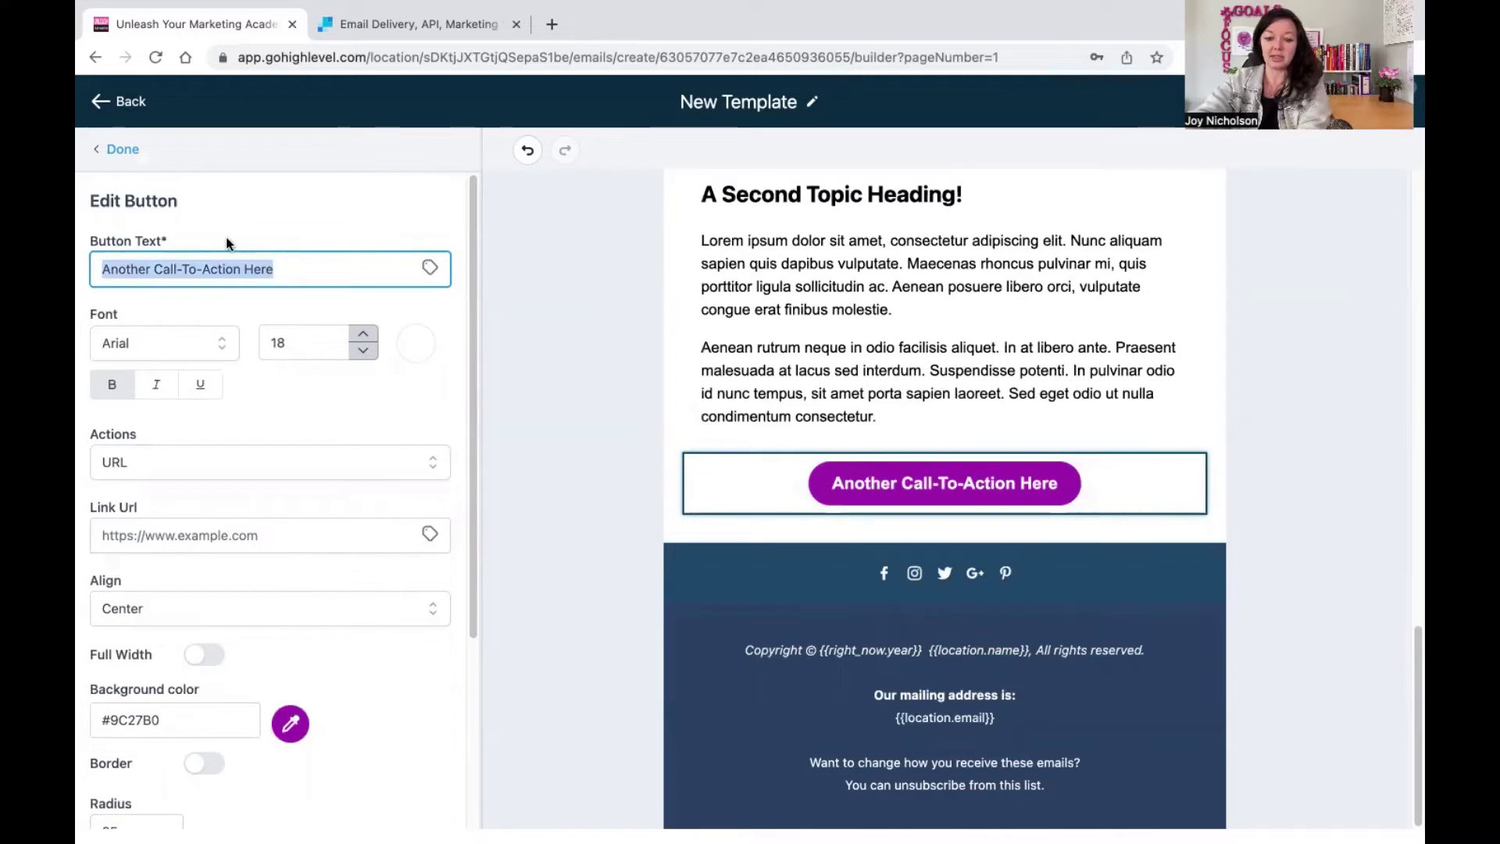
pyautogui.write('join here')
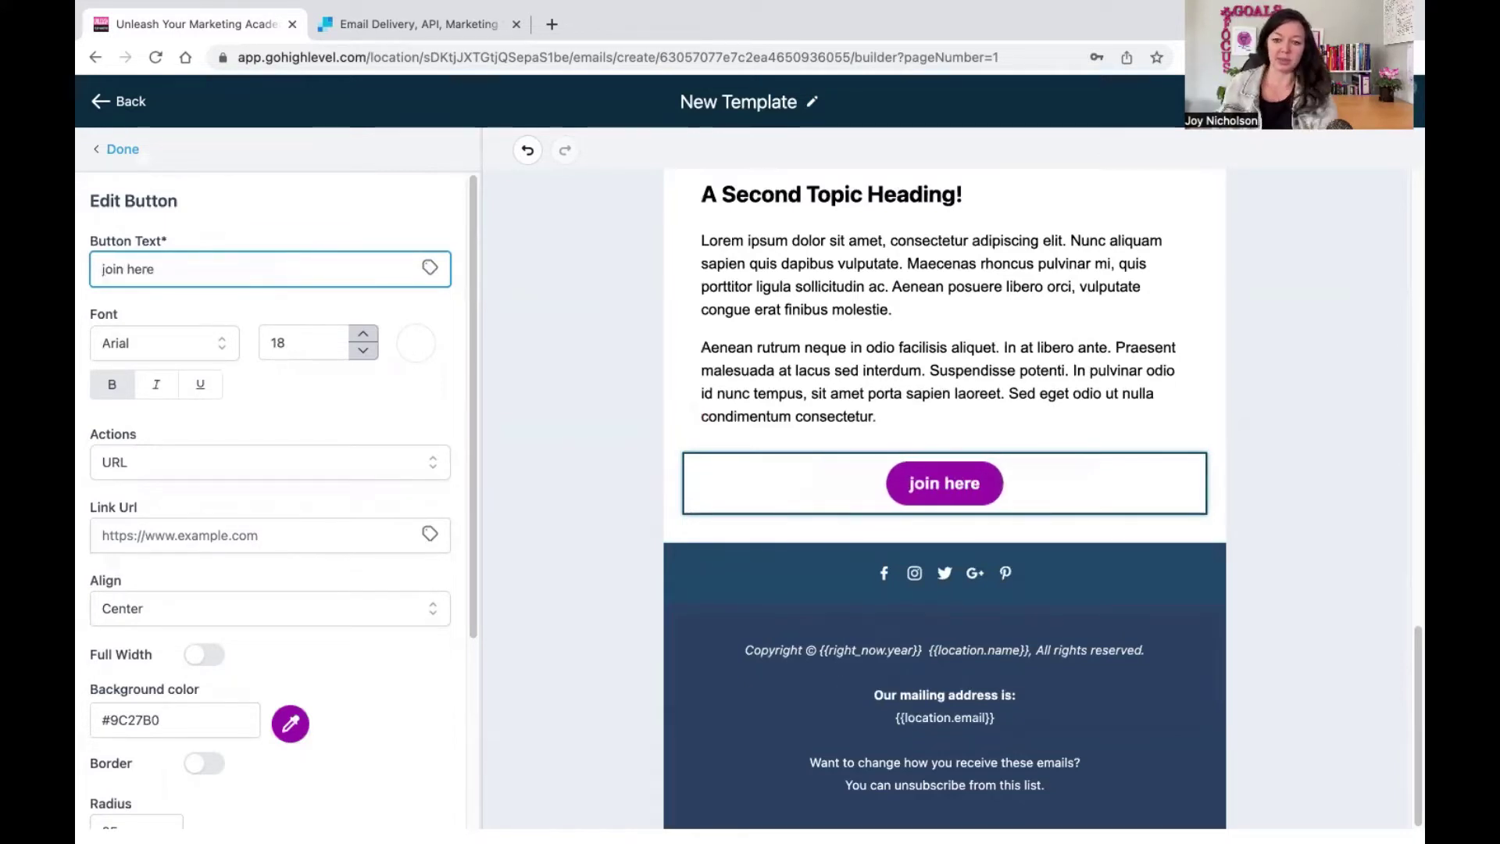
pyautogui.click(289, 542)
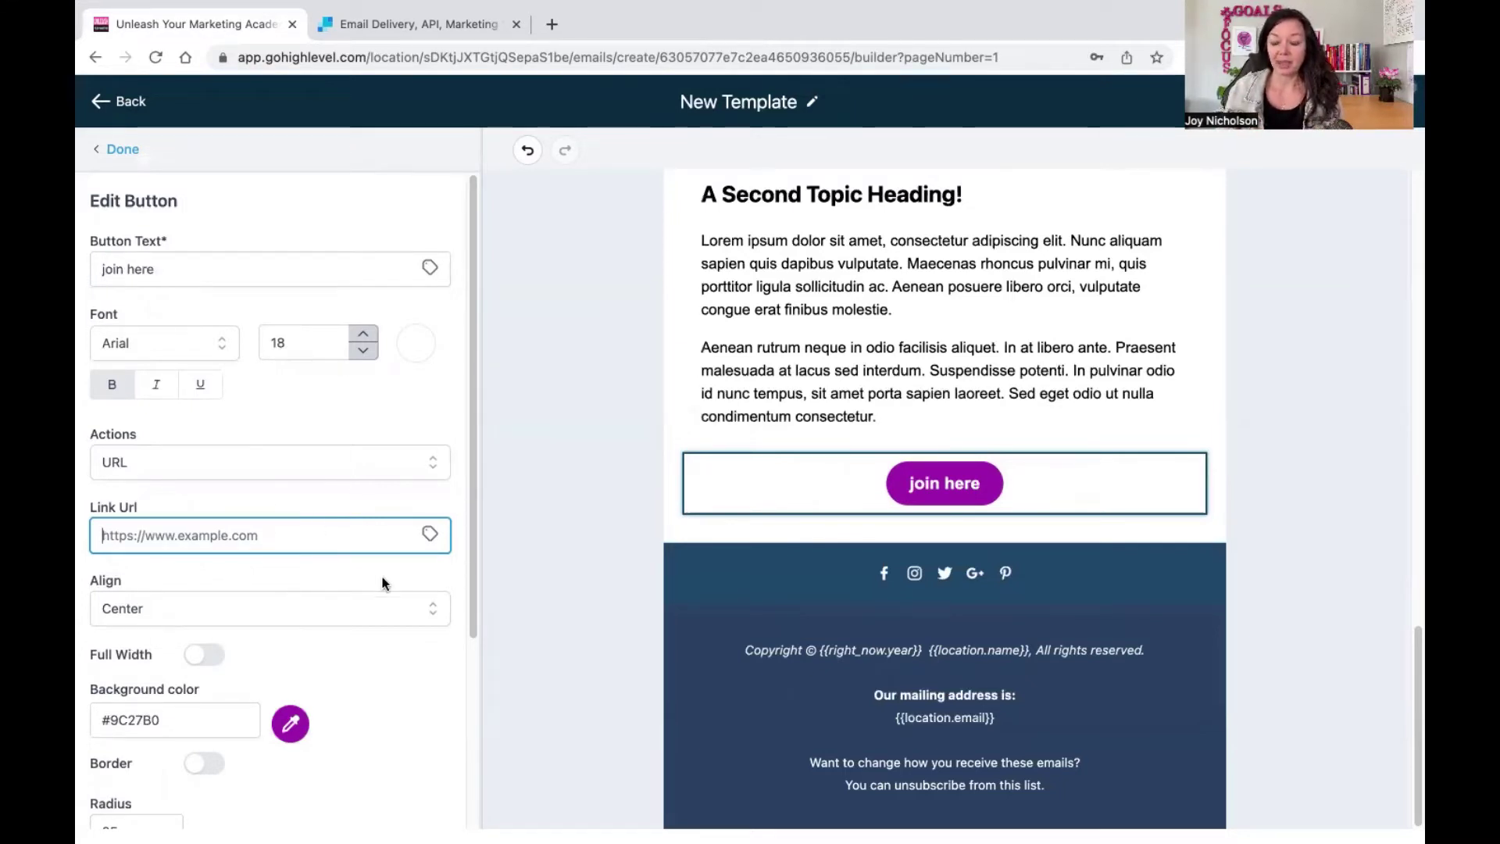
pyautogui.click(885, 574)
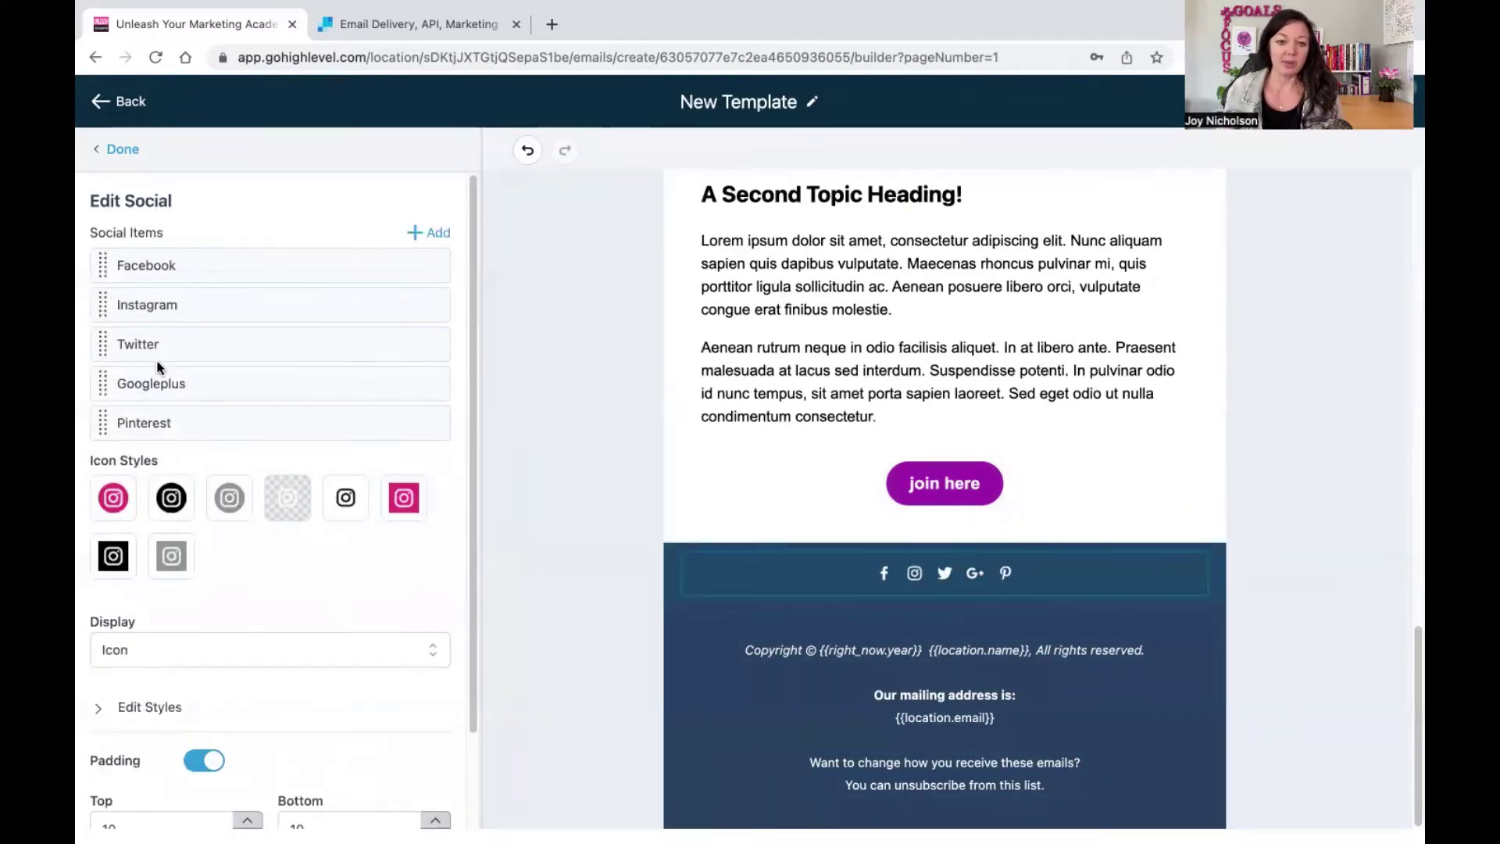
# Add a sixth social item, a Facebook link, after the existing five networks
pyautogui.scroll(-2, 156, 367)
pyautogui.scroll(2, 399, 301)
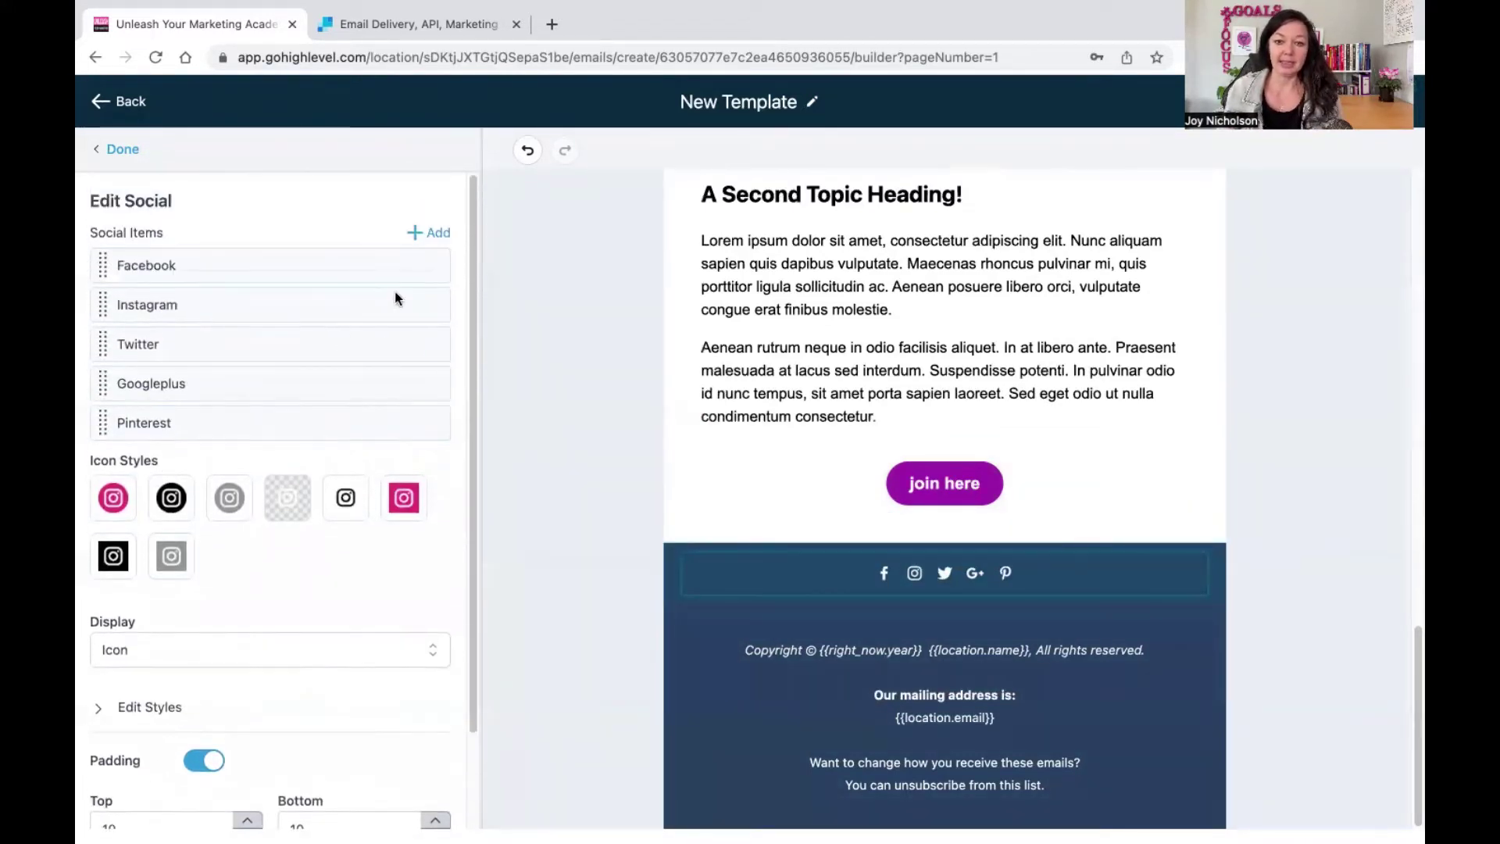
pyautogui.click(434, 232)
pyautogui.click(160, 287)
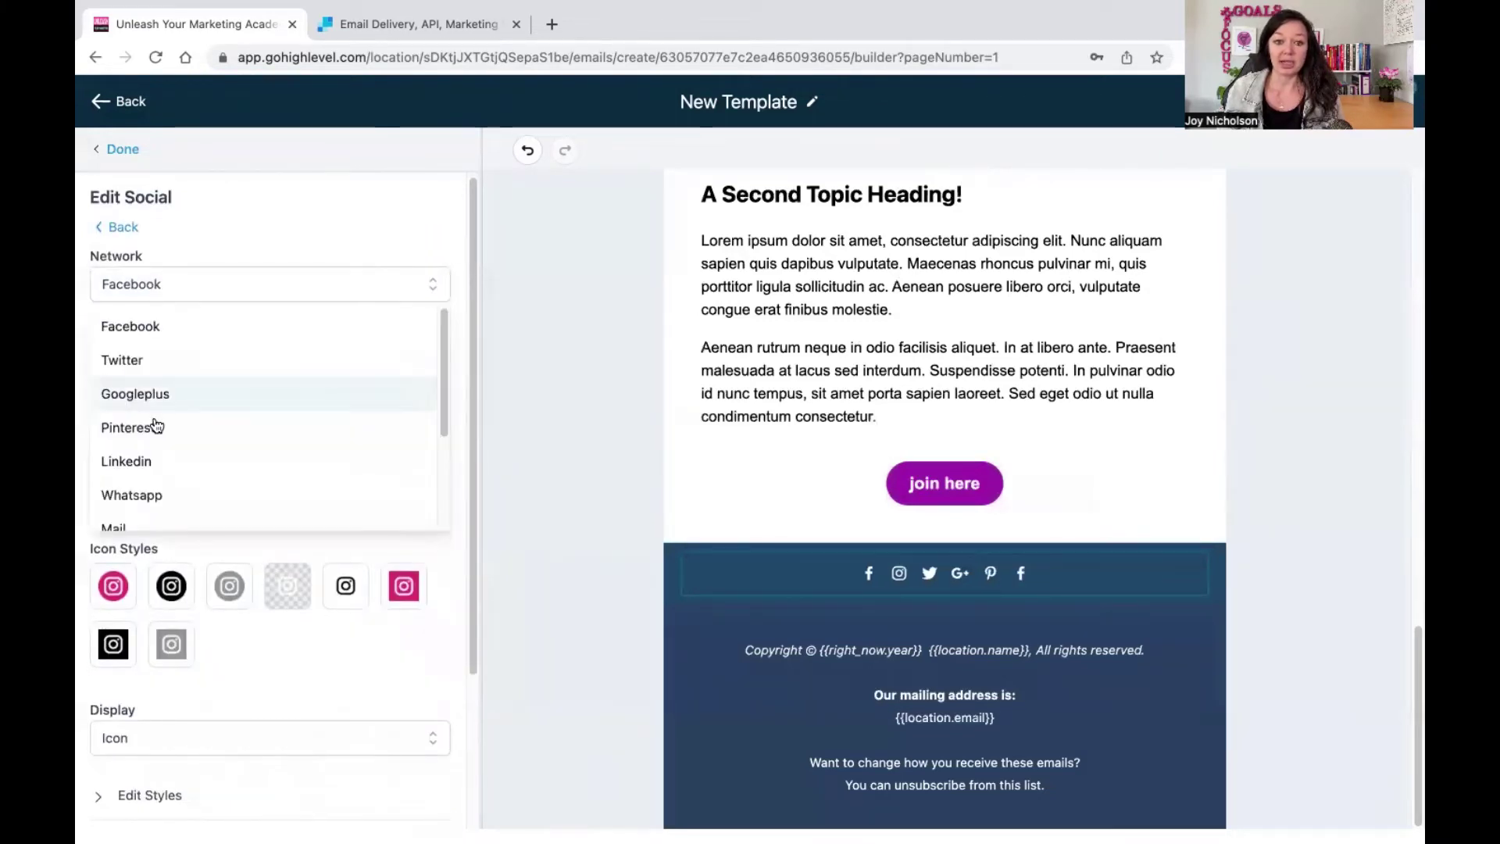
pyautogui.scroll(-5, 156, 406)
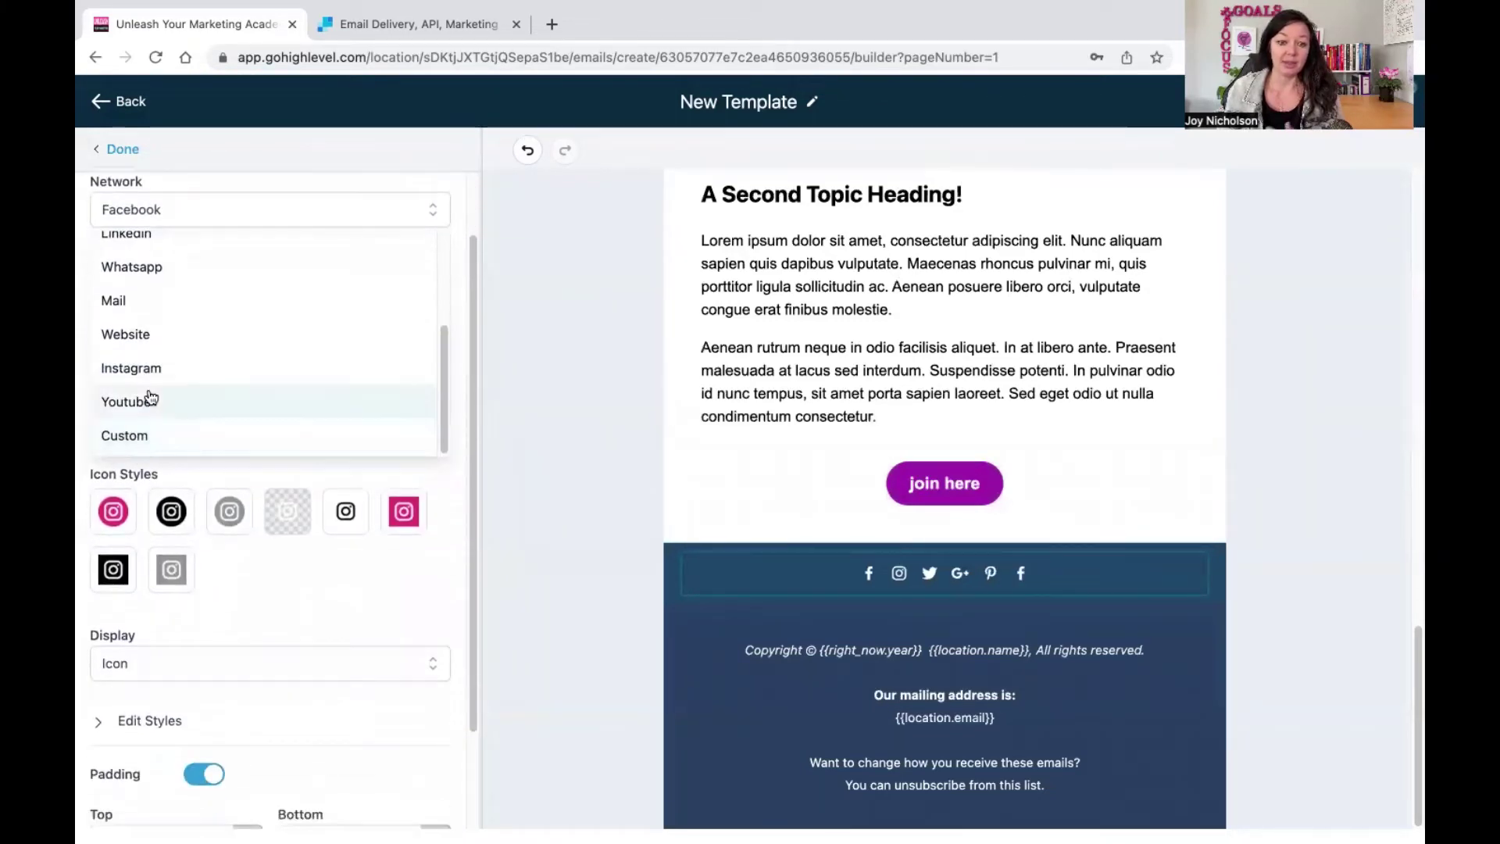
pyautogui.scroll(5, 161, 312)
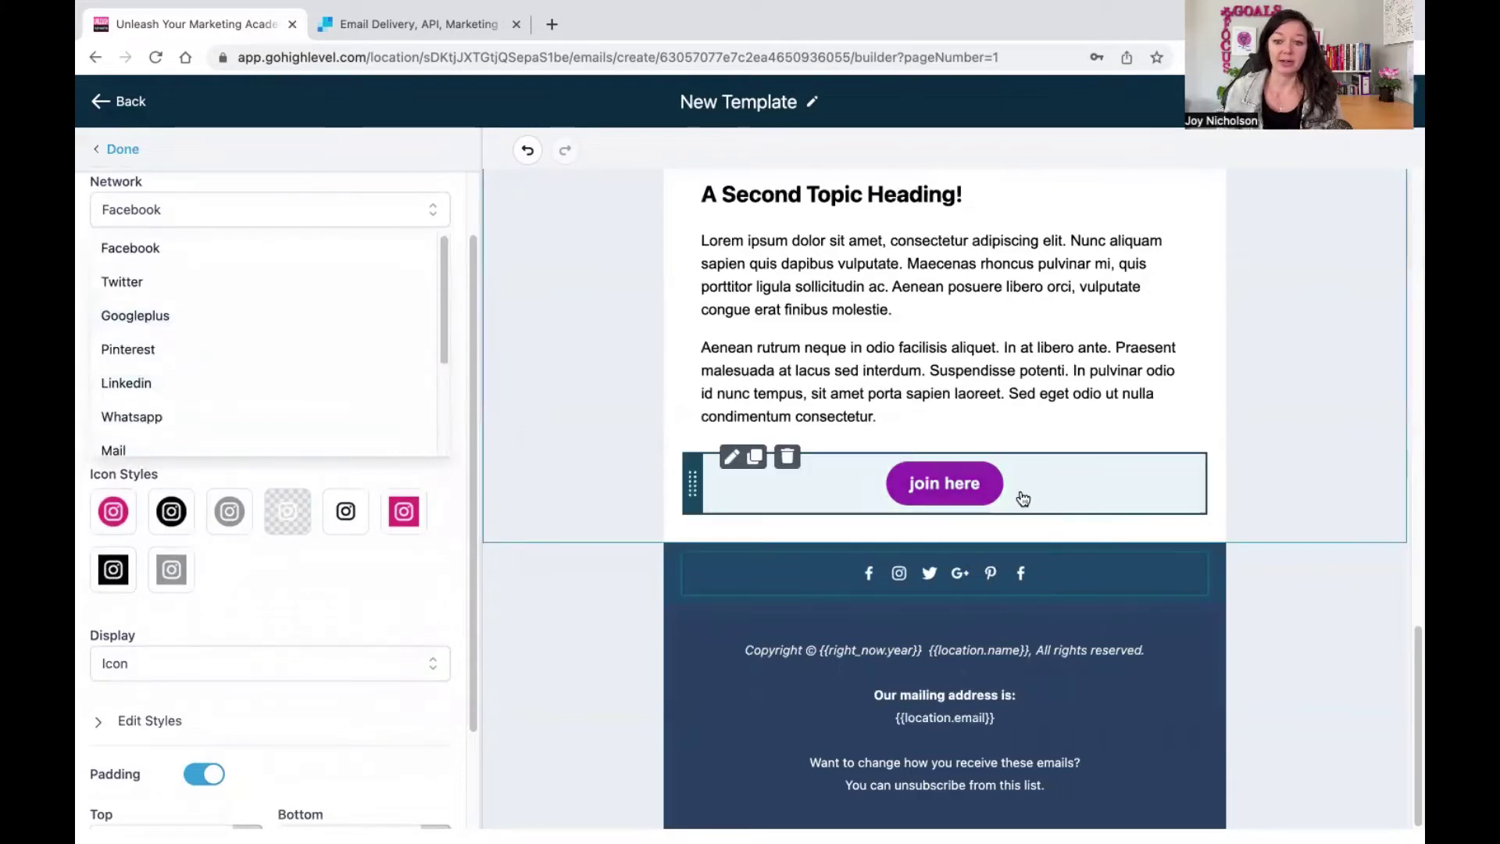
pyautogui.click(977, 625)
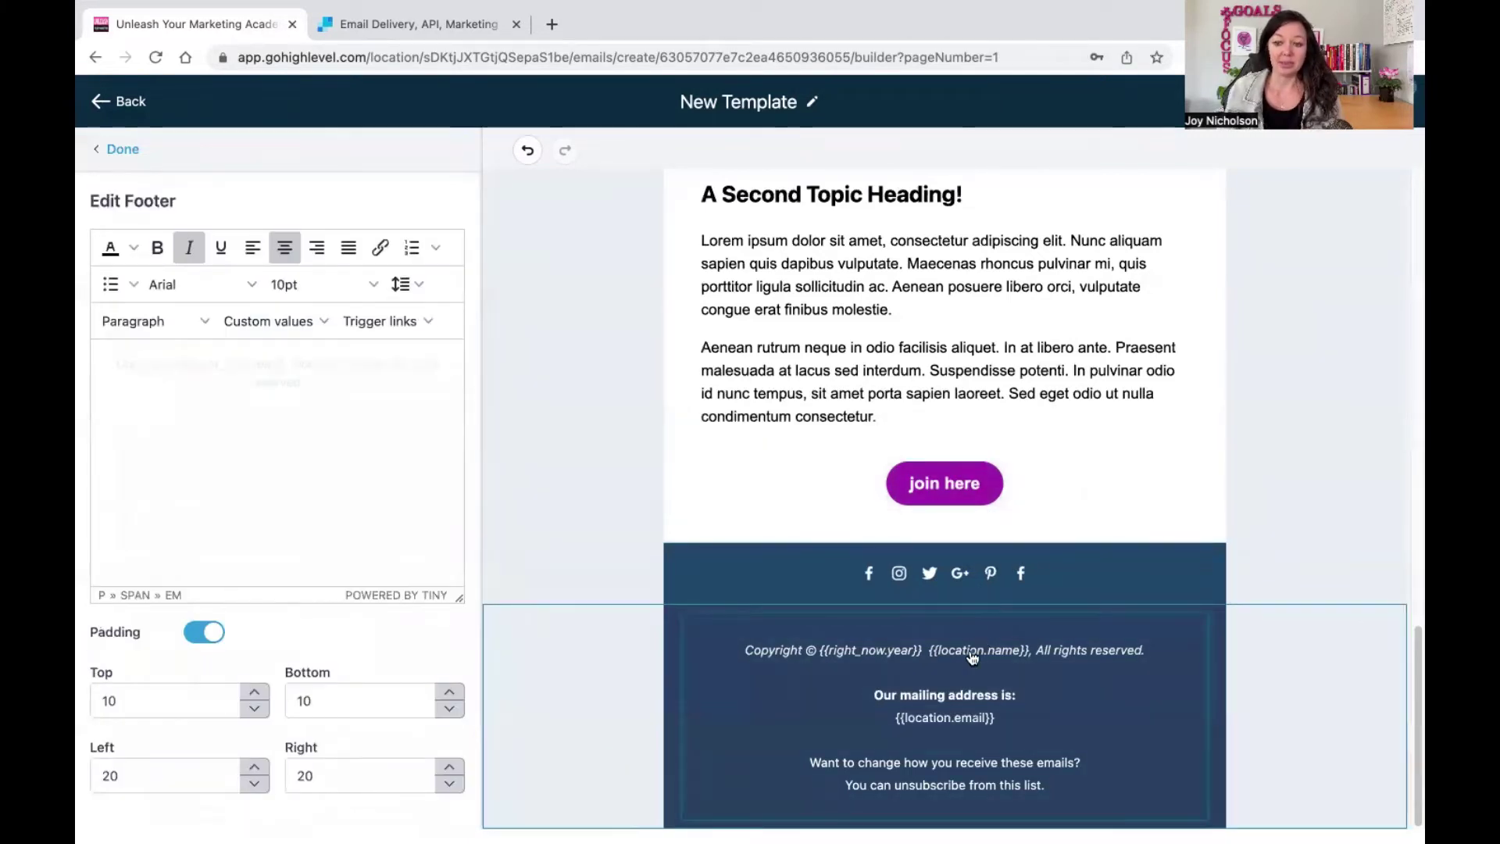
# Reselect the footer and its text, then bring up the social row's six-link settings
pyautogui.click(881, 655)
pyautogui.click(734, 671)
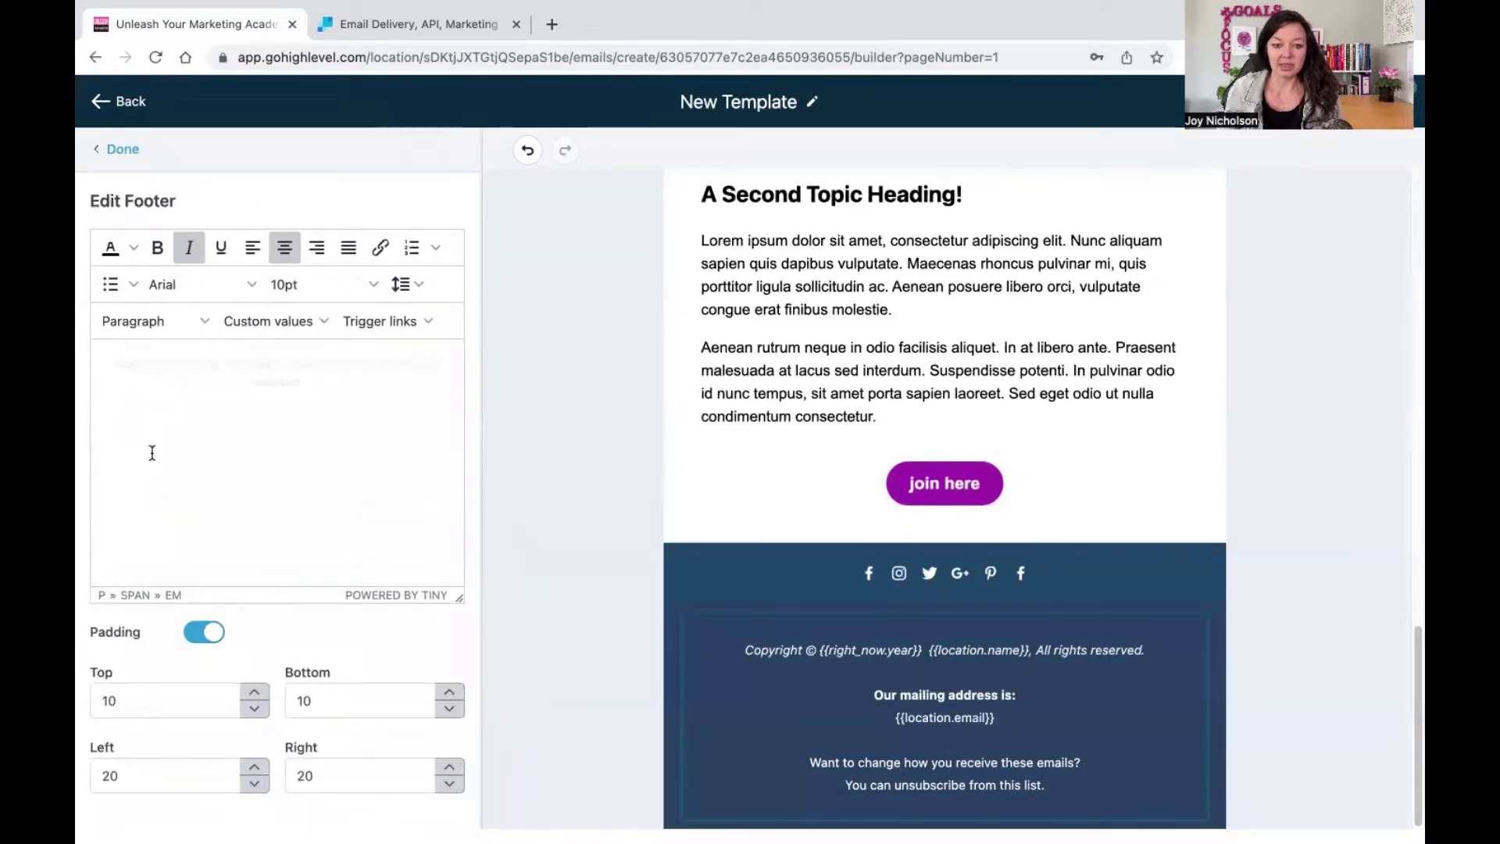
pyautogui.moveTo(111, 365); pyautogui.dragTo(422, 576)
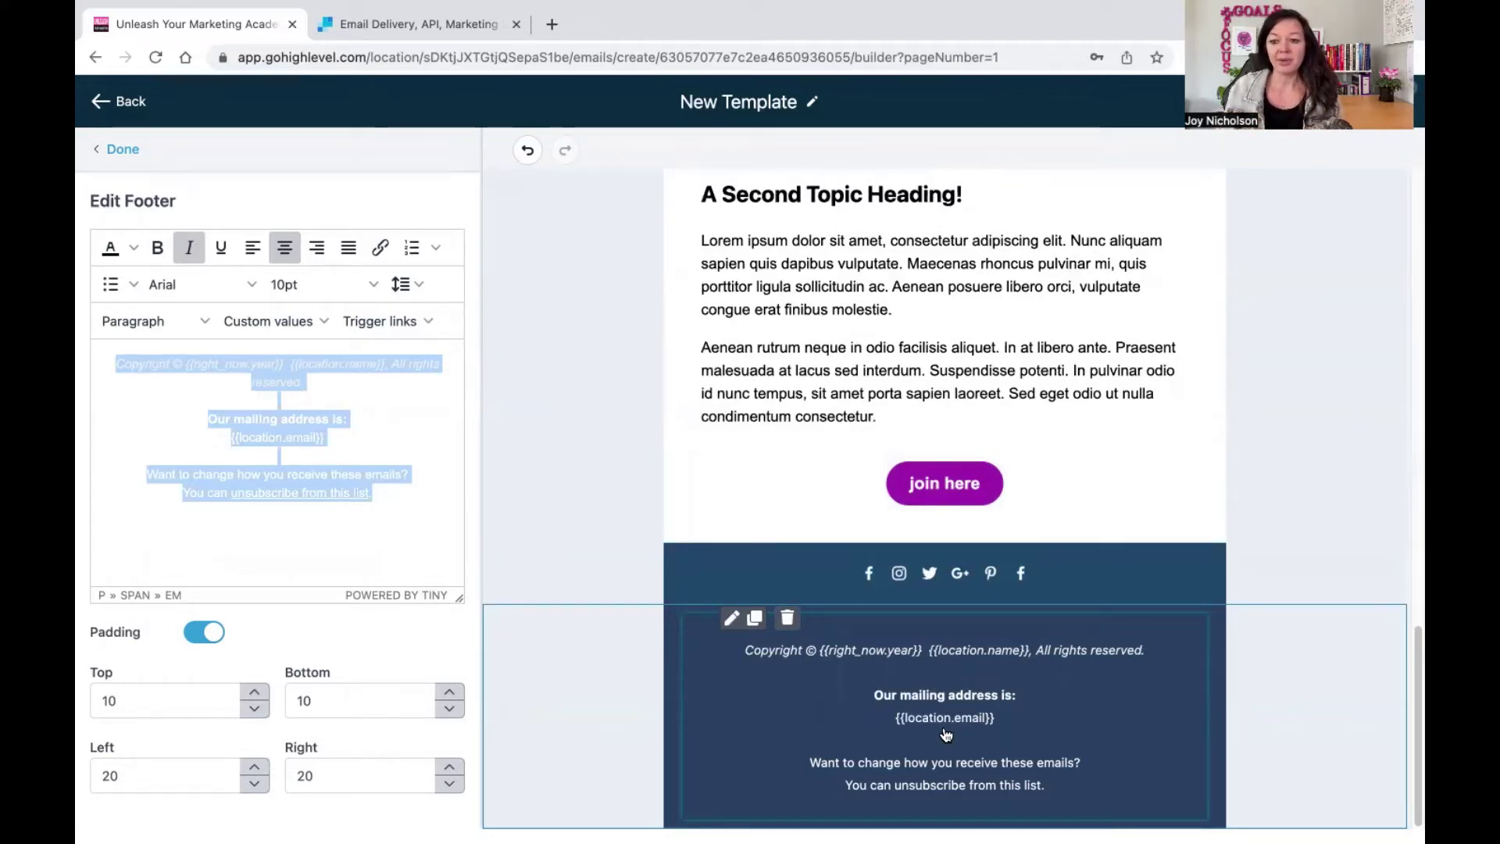
pyautogui.click(941, 785)
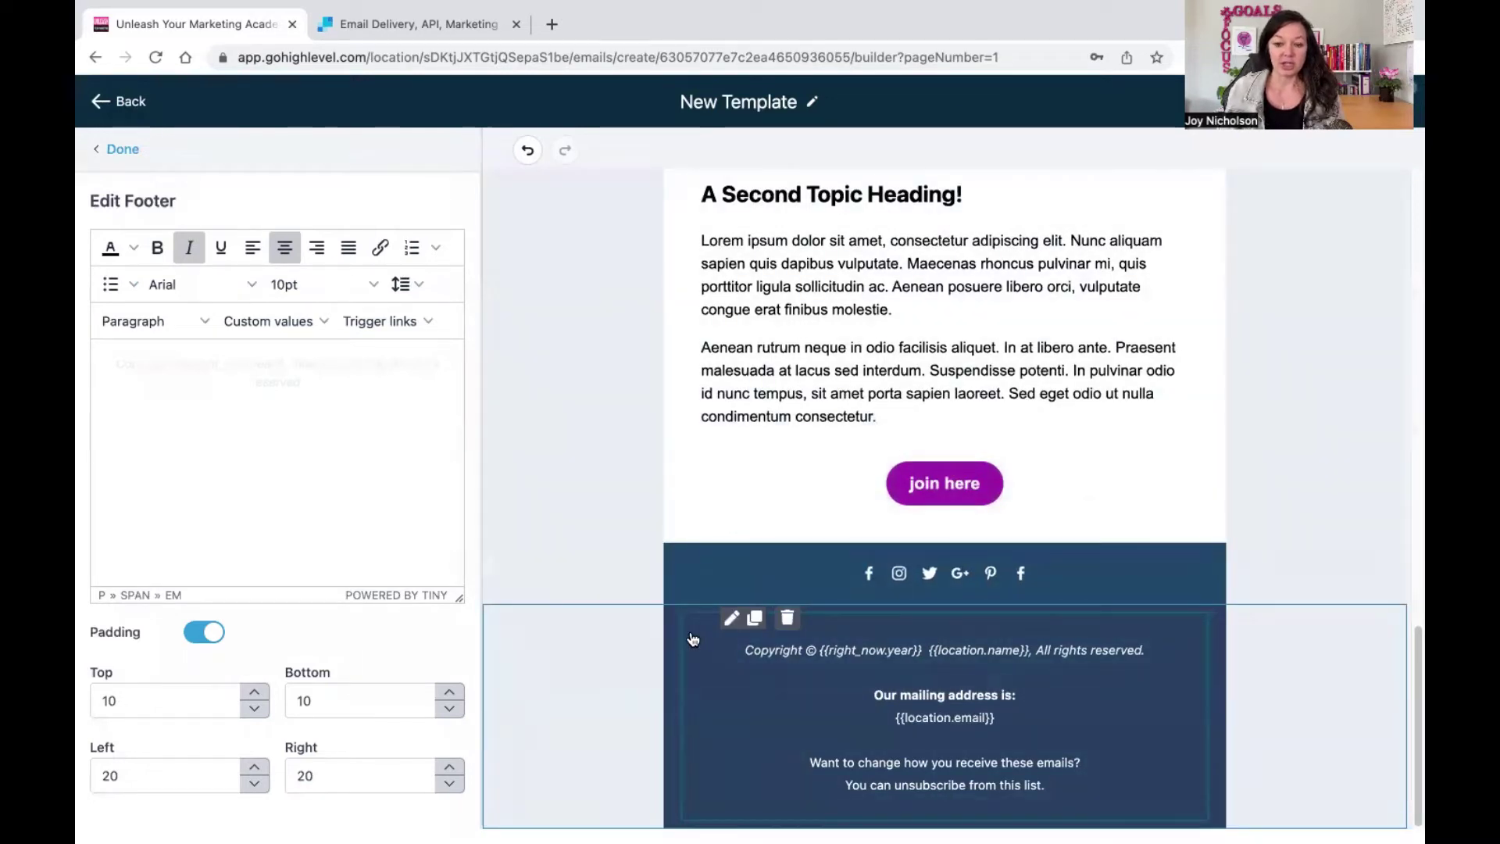
pyautogui.click(692, 637)
pyautogui.click(692, 637)
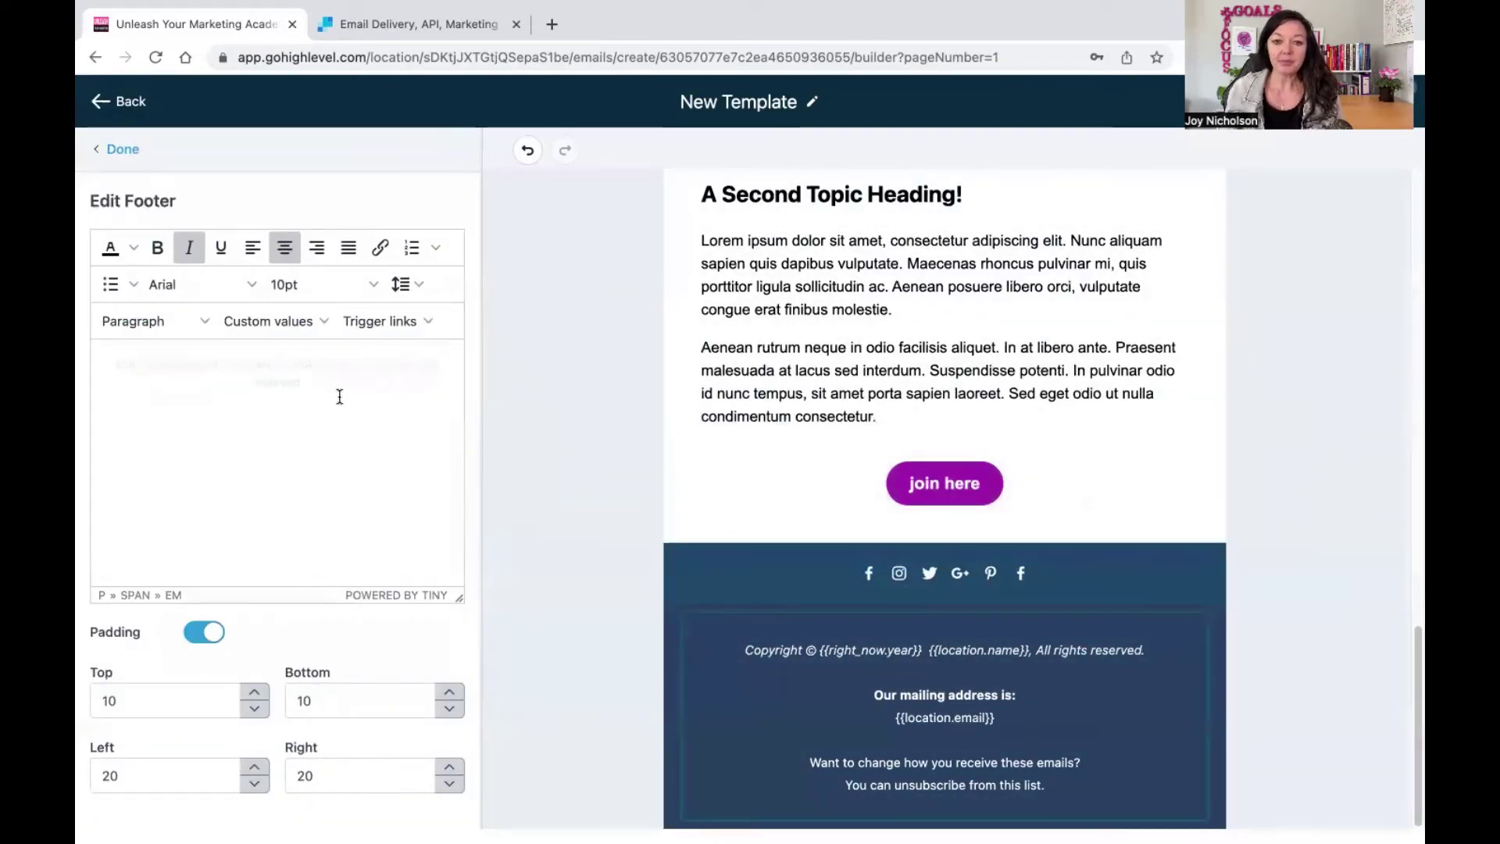
pyautogui.click(758, 579)
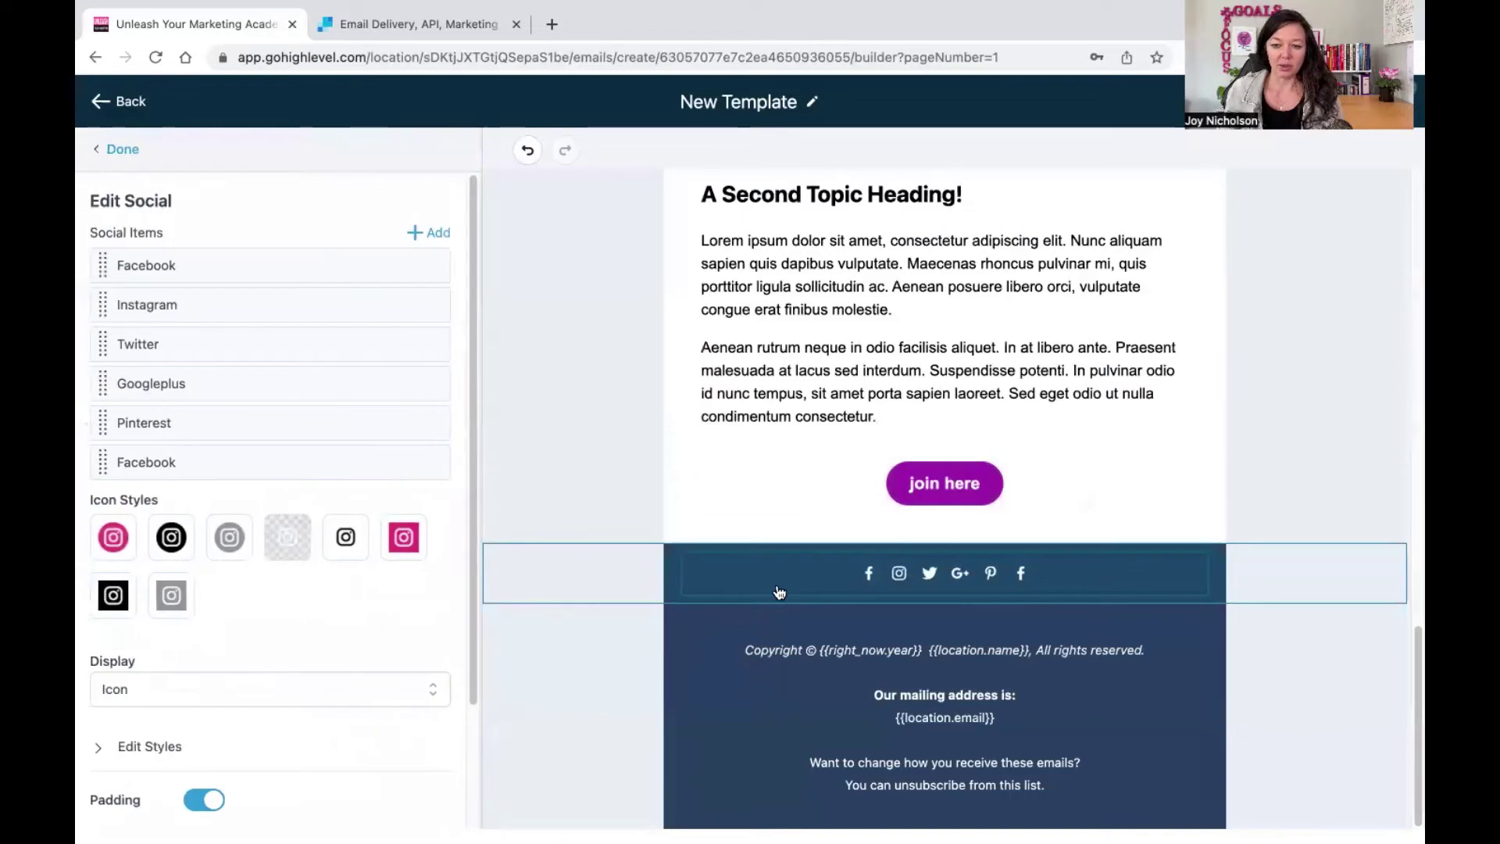
# Check the social icons' style and colour options, then undo to restore the emptied social row
pyautogui.scroll(-2, 182, 594)
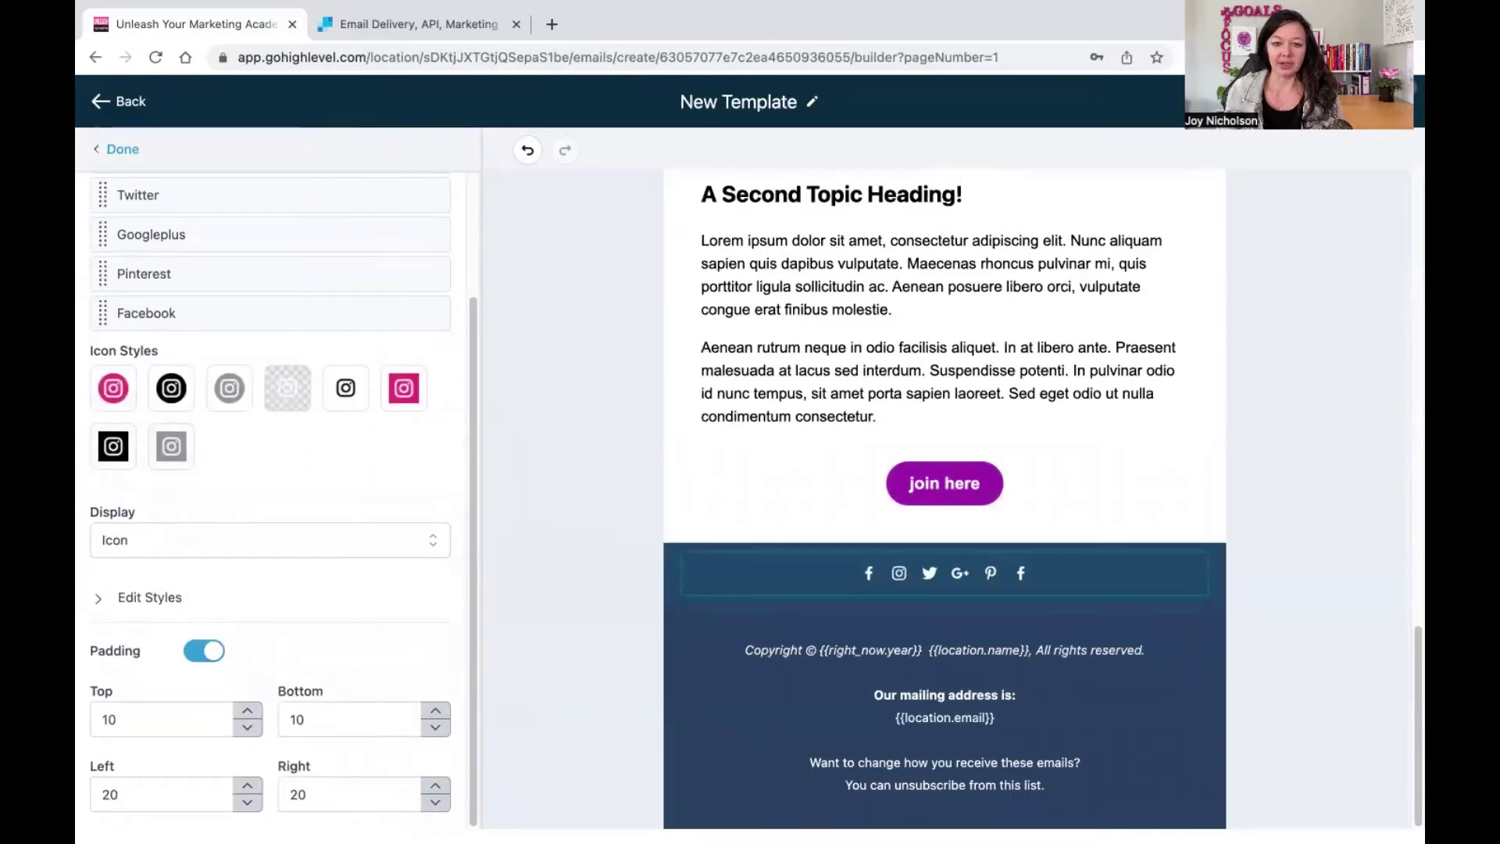
pyautogui.click(102, 603)
pyautogui.scroll(-3, 391, 516)
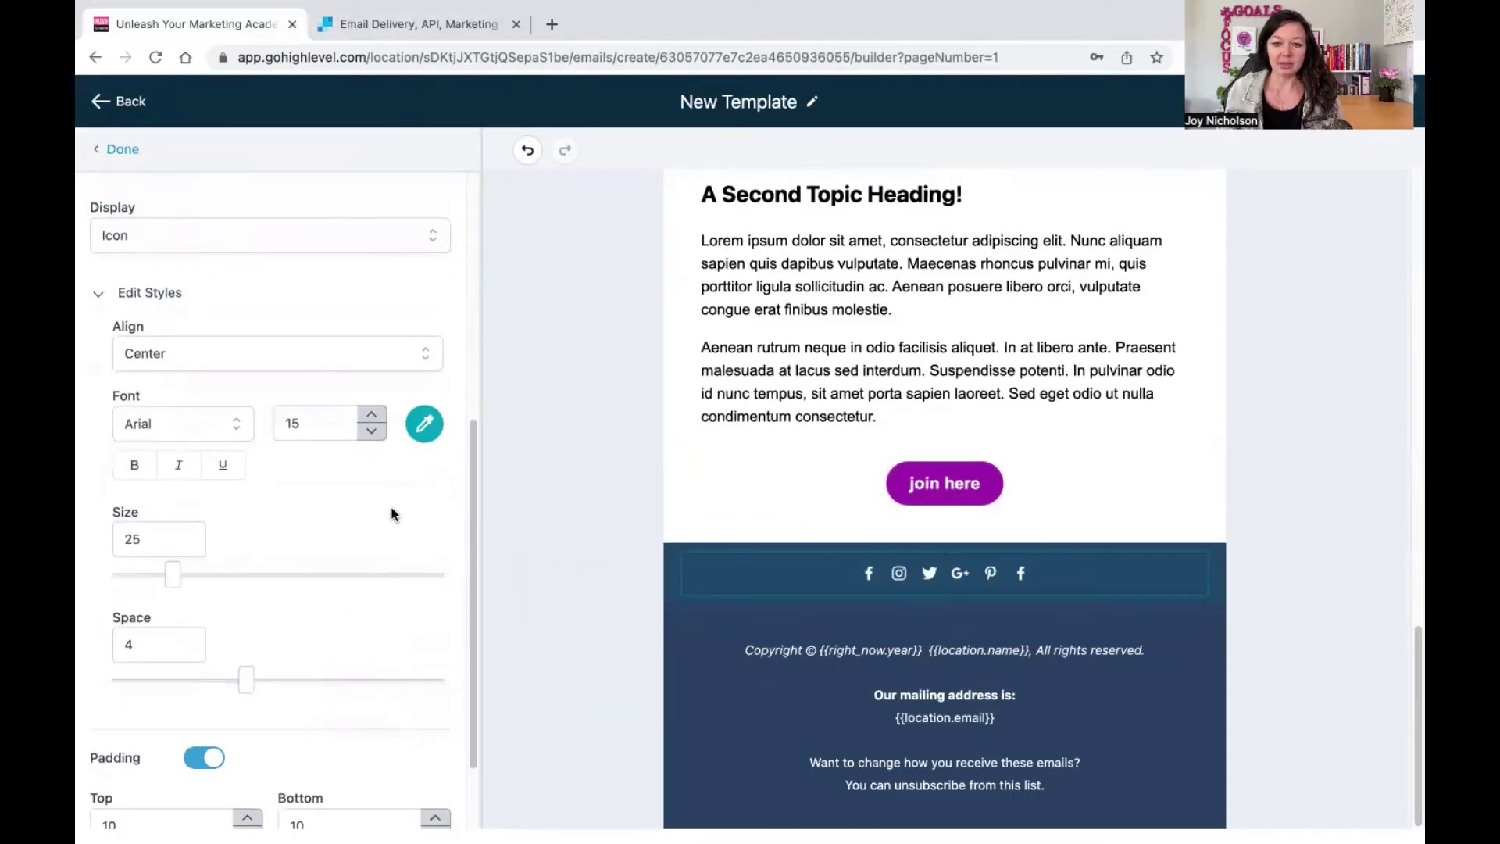
pyautogui.scroll(-1, 289, 469)
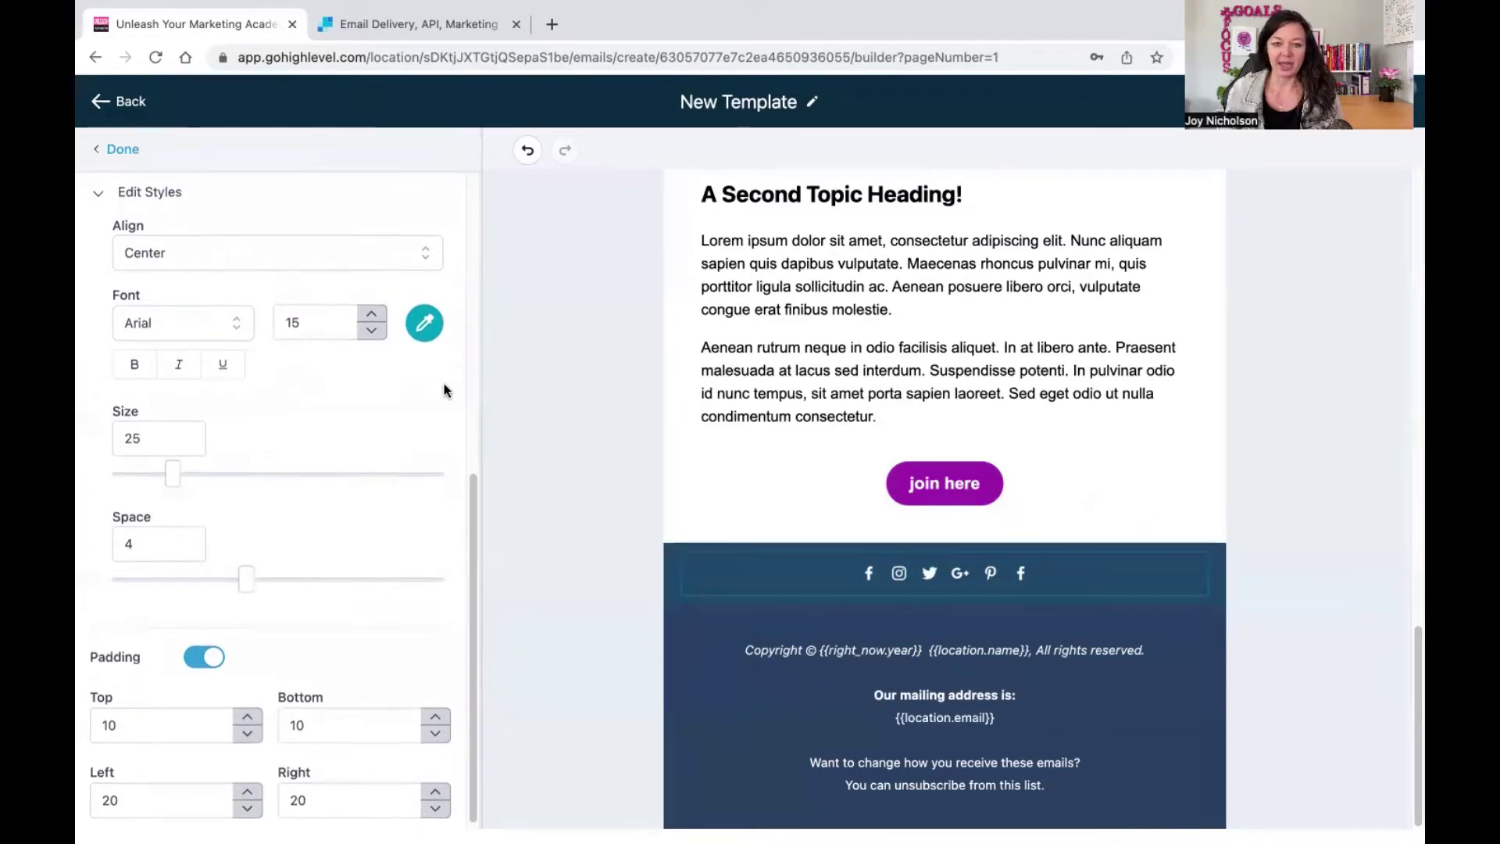
pyautogui.click(424, 317)
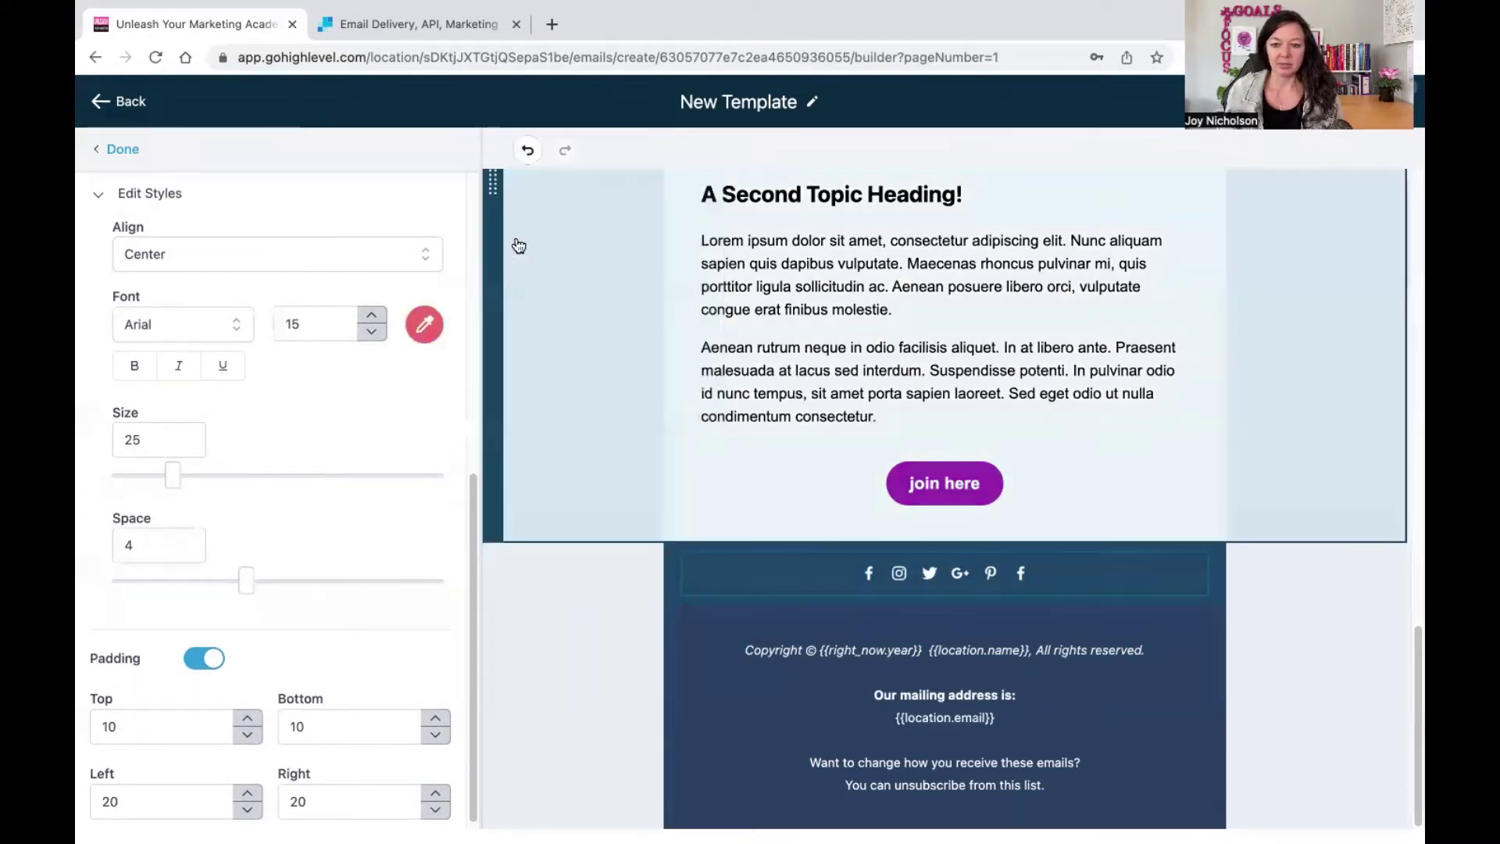
pyautogui.click(424, 323)
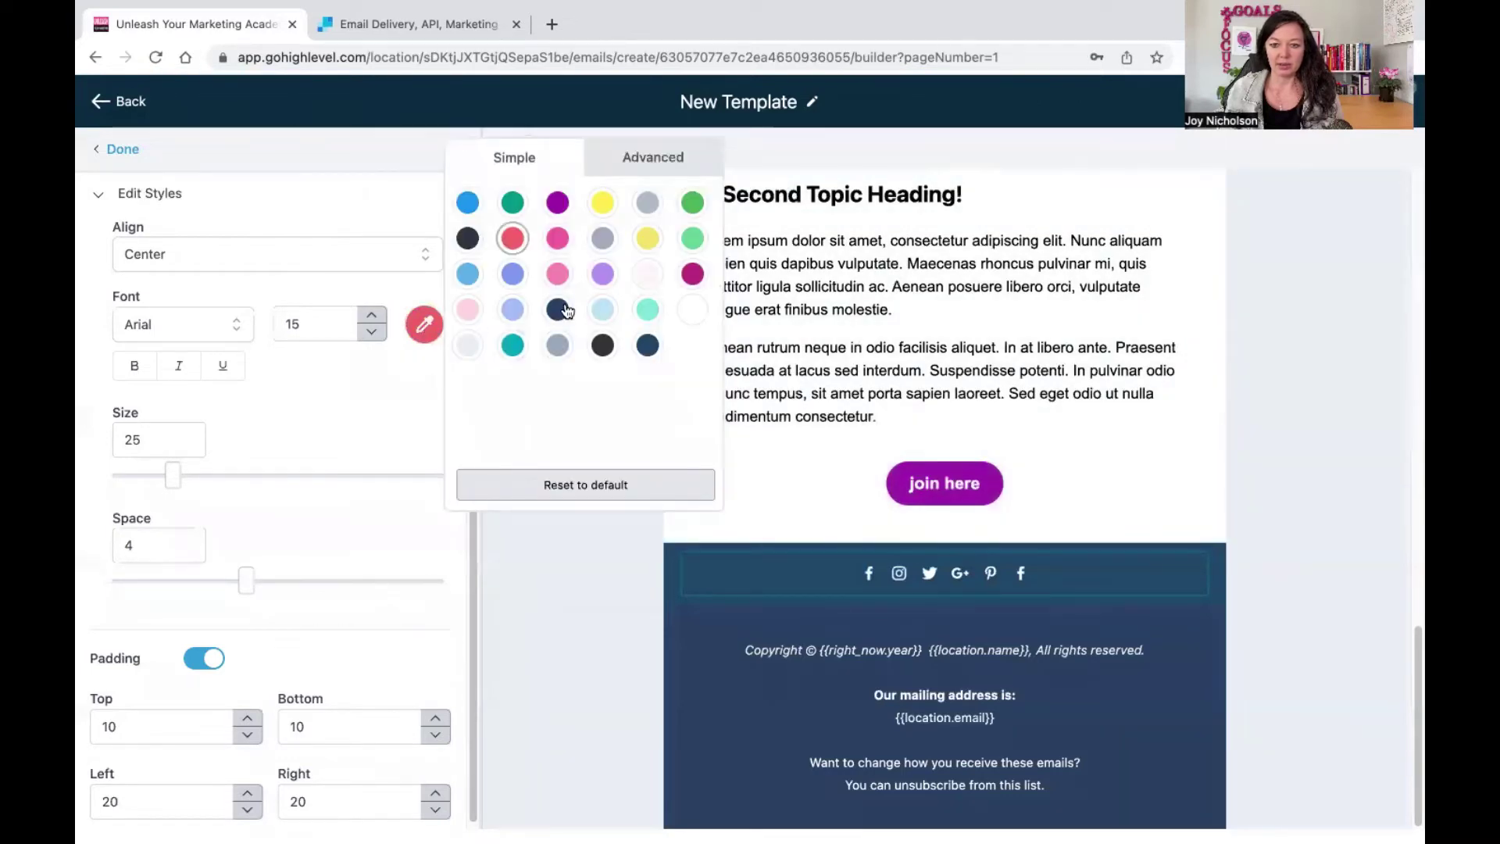
pyautogui.click(778, 571)
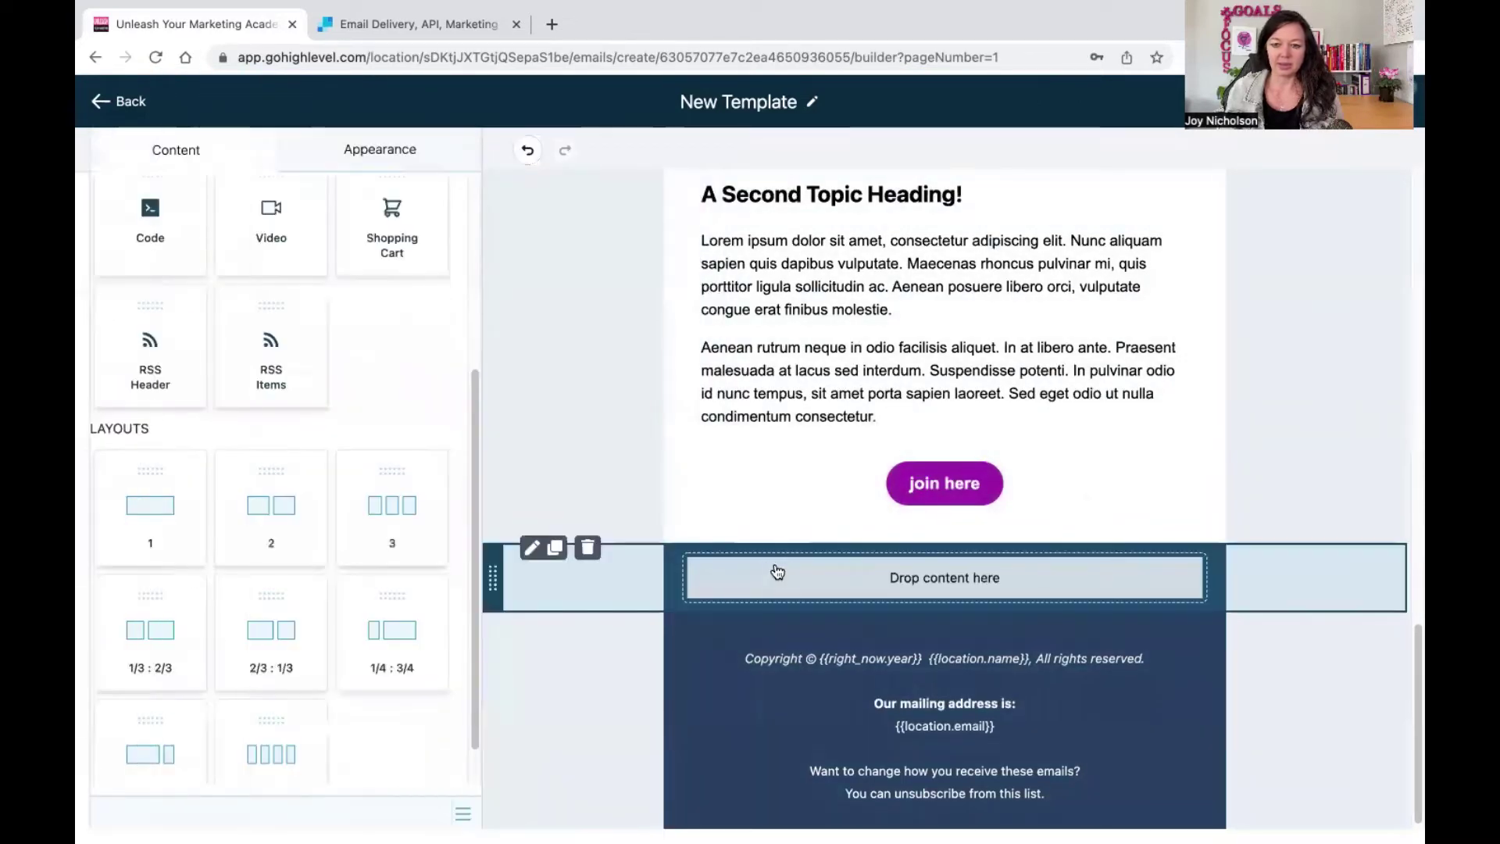
pyautogui.click(532, 547)
pyautogui.click(530, 556)
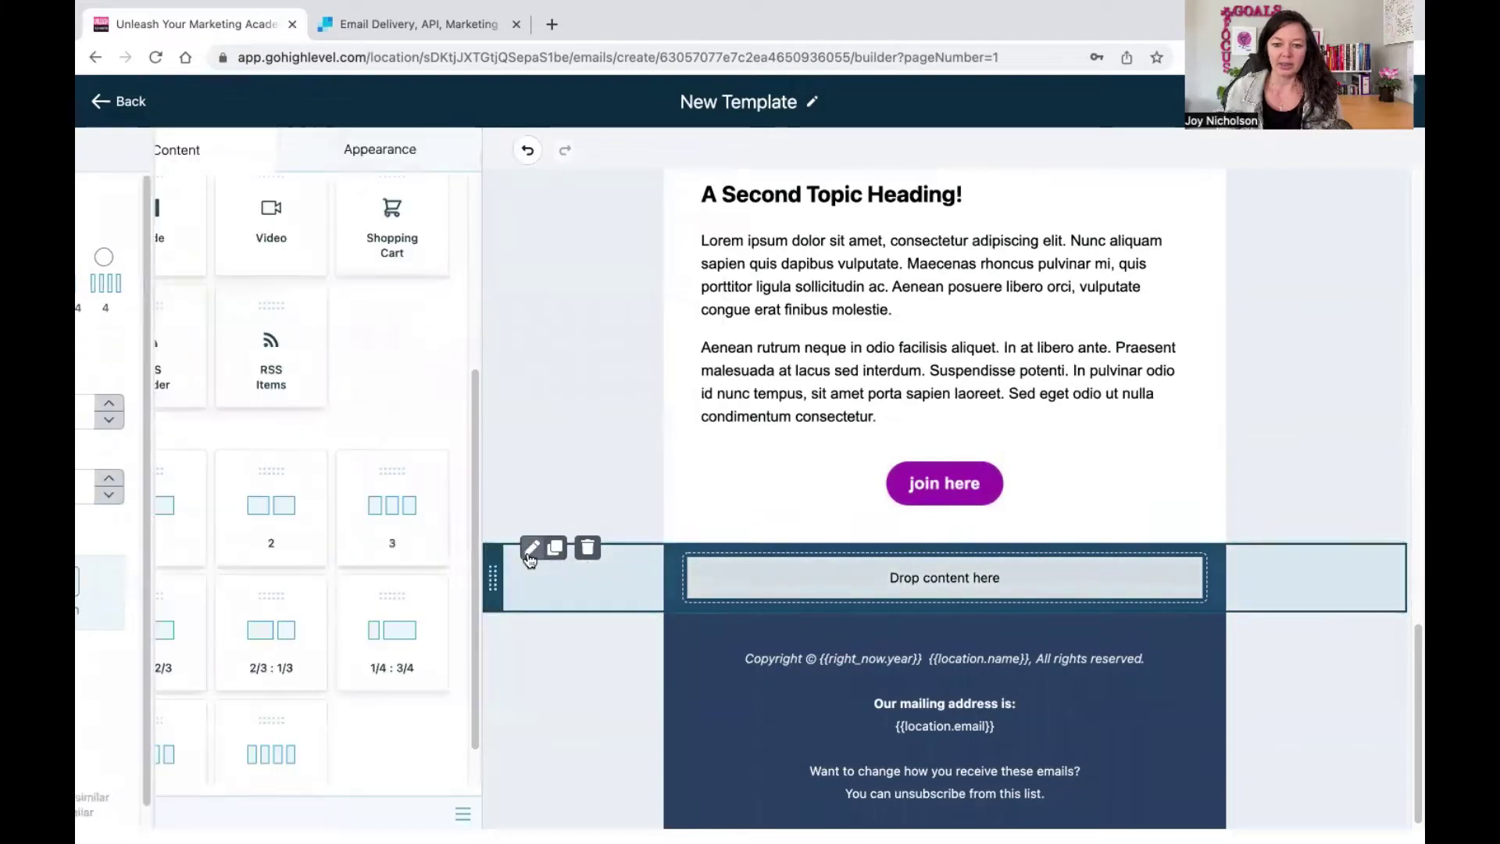
pyautogui.click(528, 150)
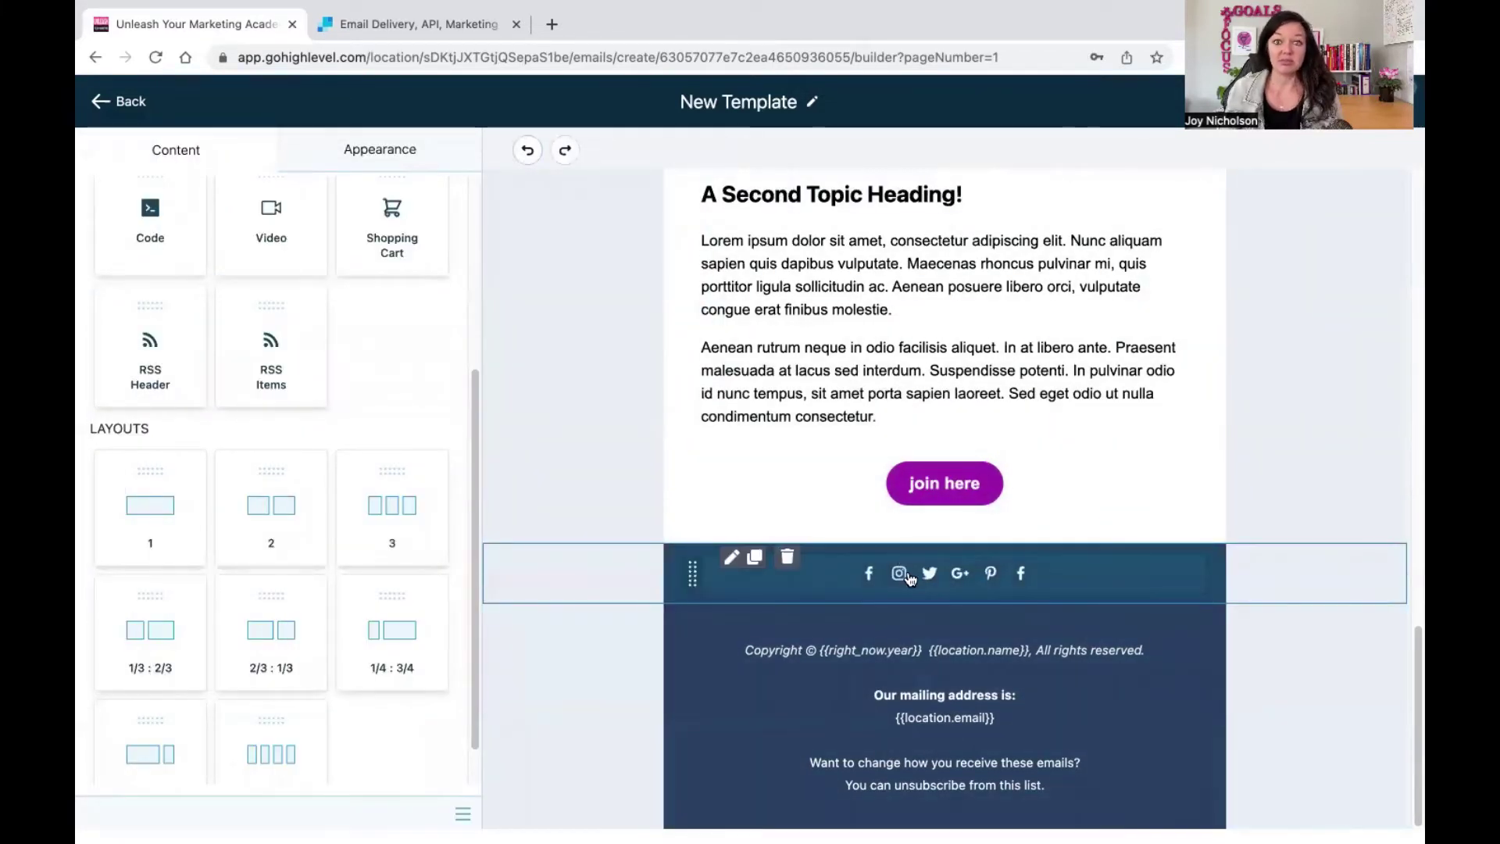
pyautogui.scroll(10, 909, 578)
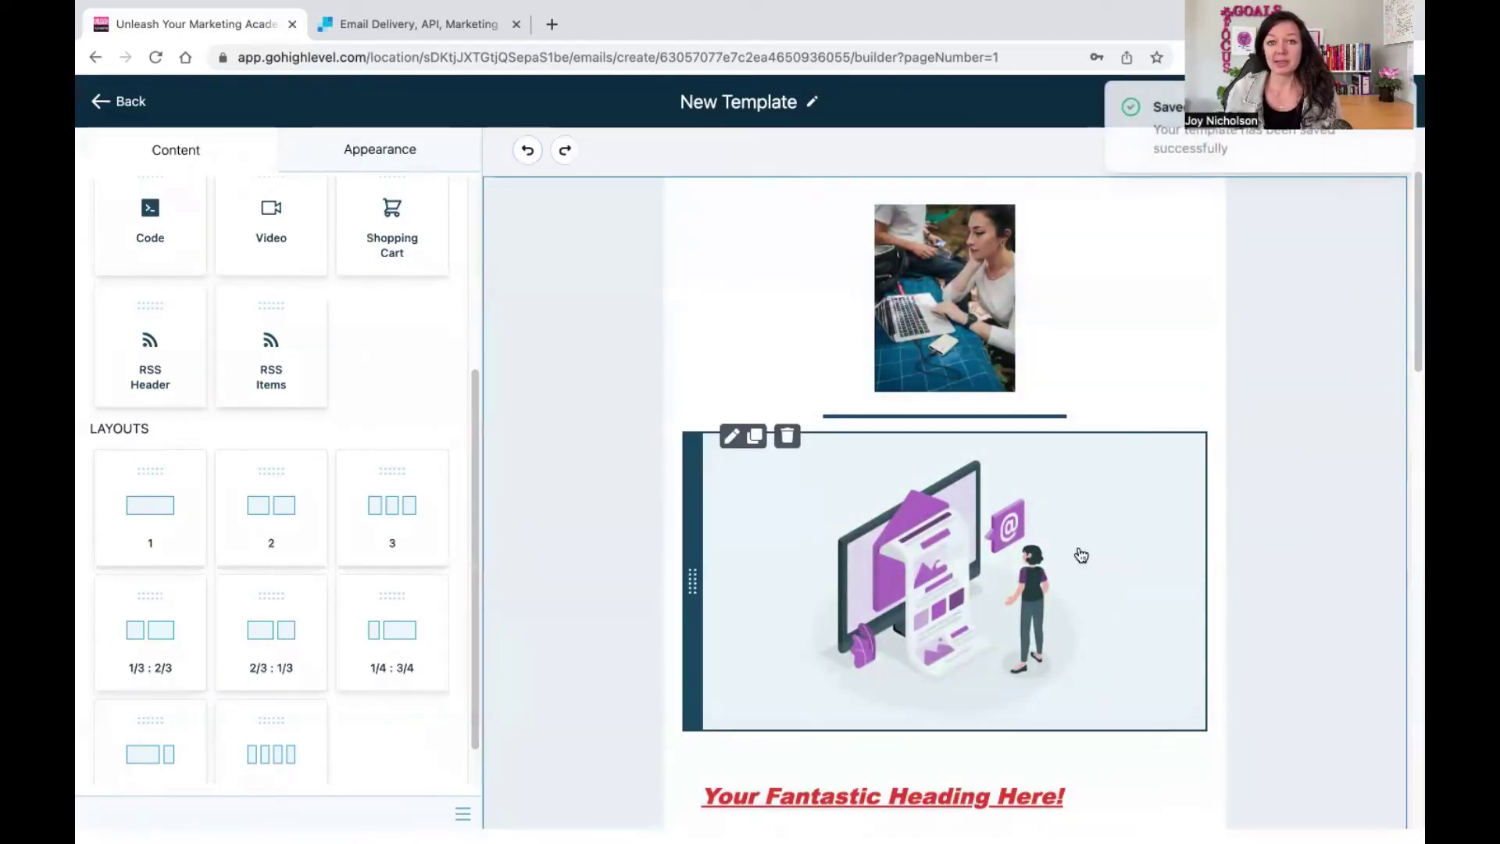
# Scroll the saved template from the footer back up to the laptop photo and heading
pyautogui.scroll(-15, 1081, 555)
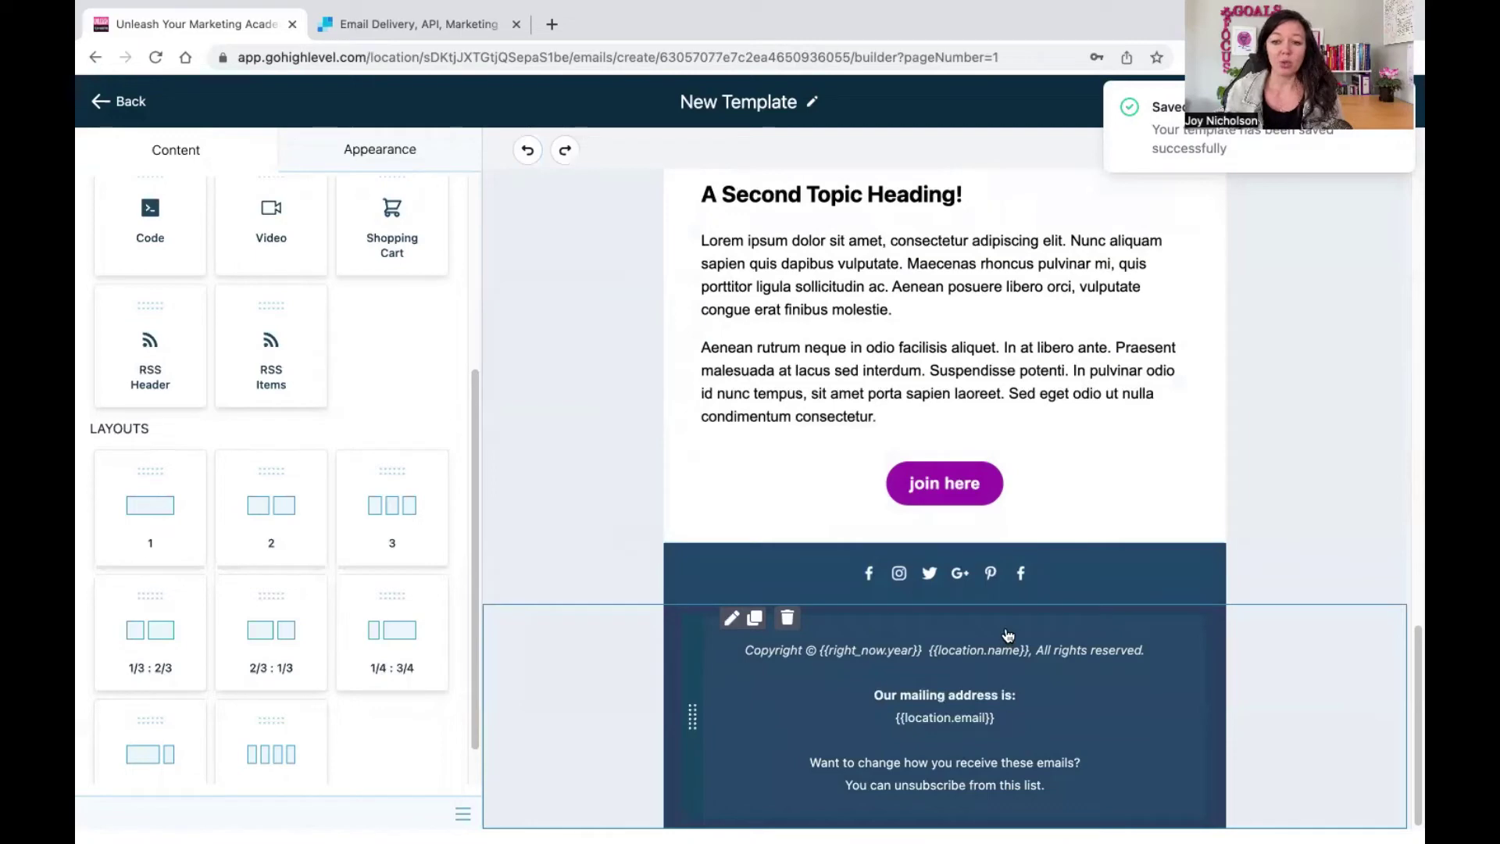
pyautogui.scroll(10, 1008, 634)
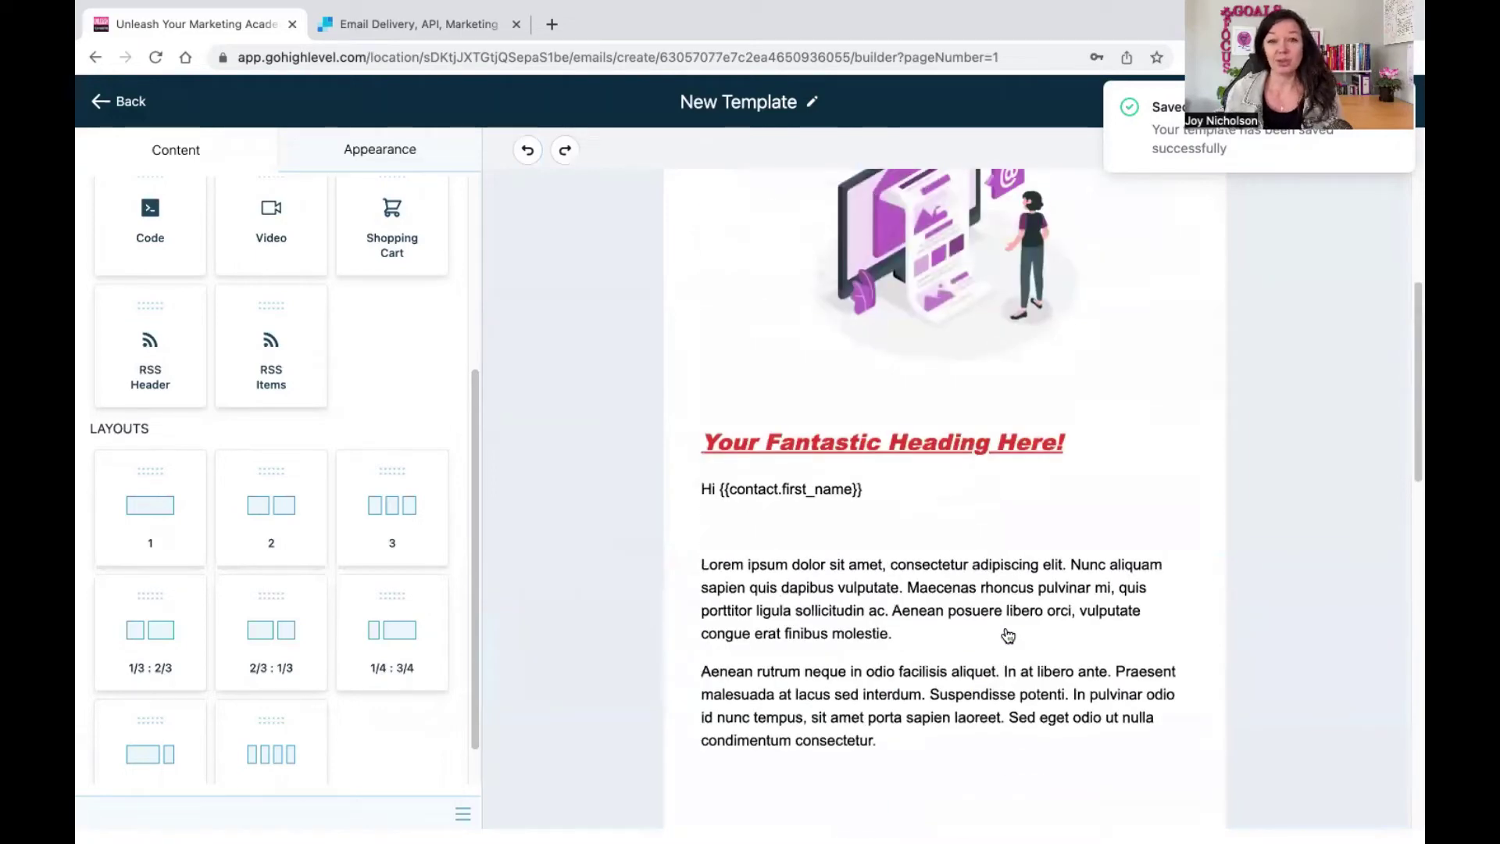
pyautogui.scroll(5, 994, 484)
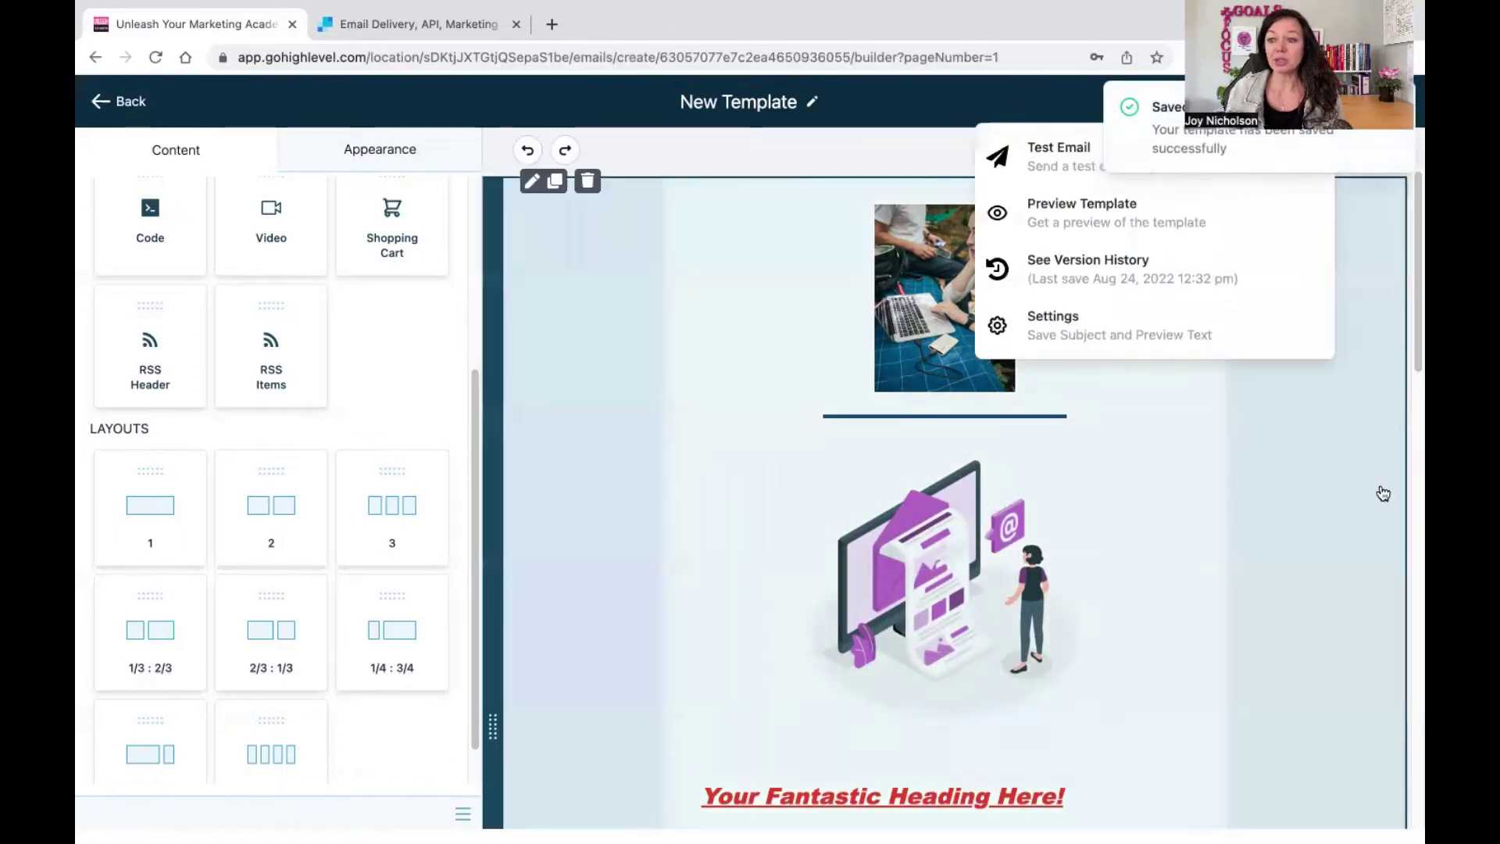
# Open the template Settings, review the From Name and Email subject fields, and cancel, leaving them empty
pyautogui.click(1379, 493)
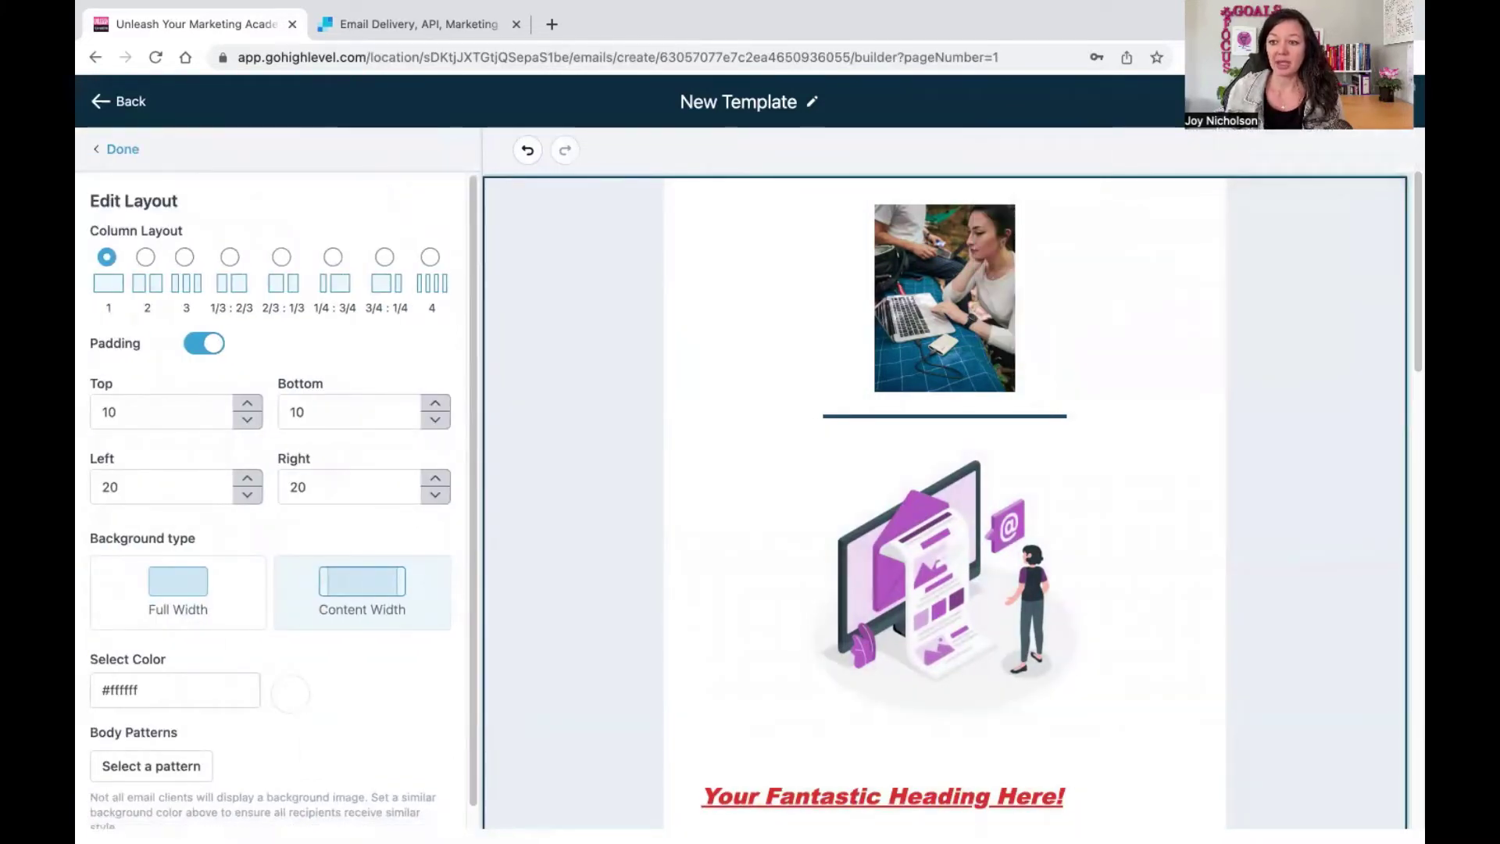
pyautogui.click(1258, 141)
pyautogui.click(1061, 325)
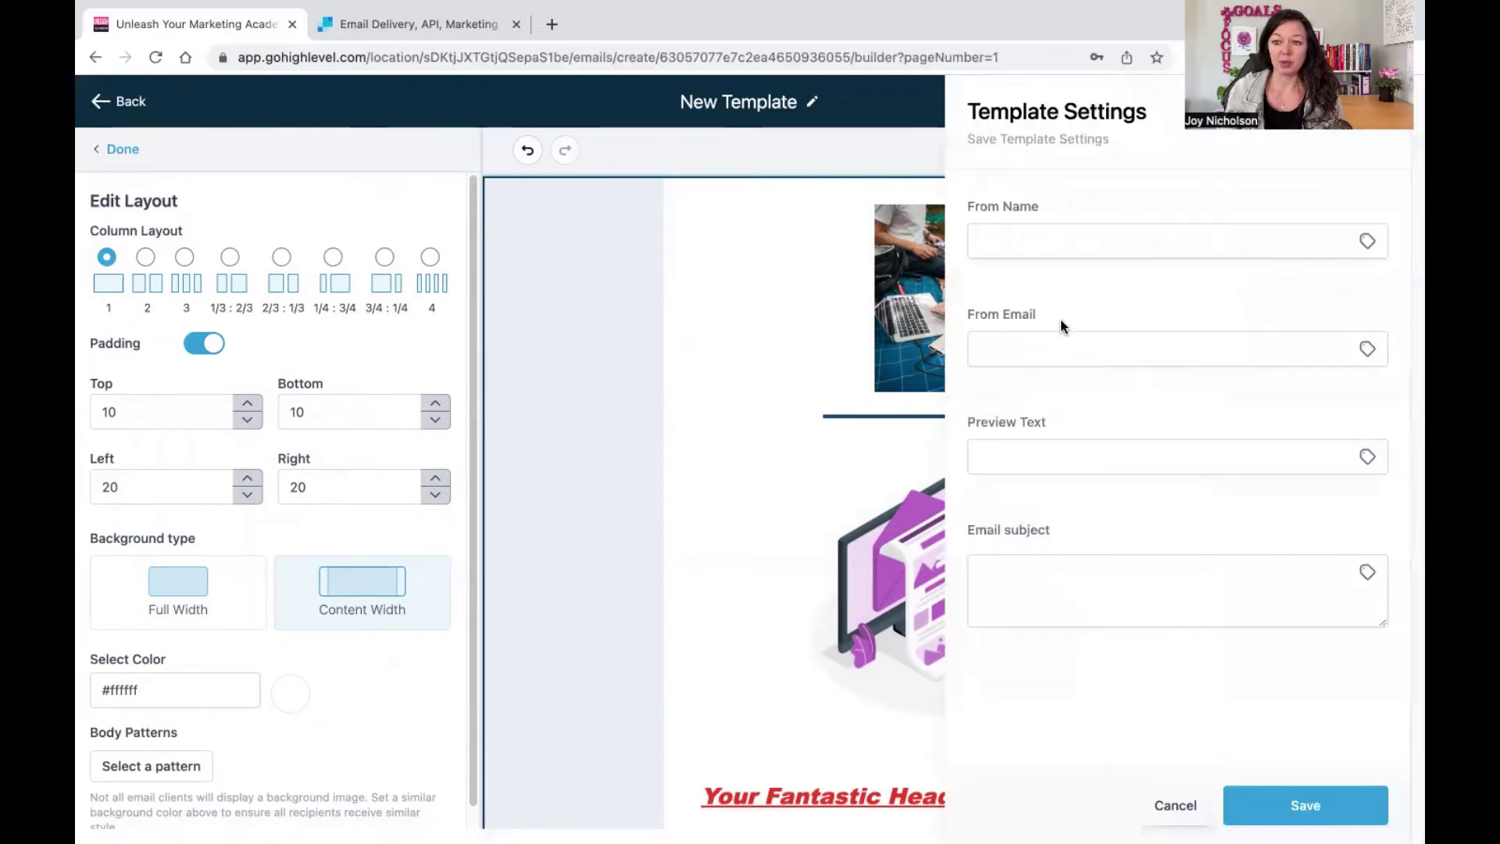
pyautogui.click(1035, 230)
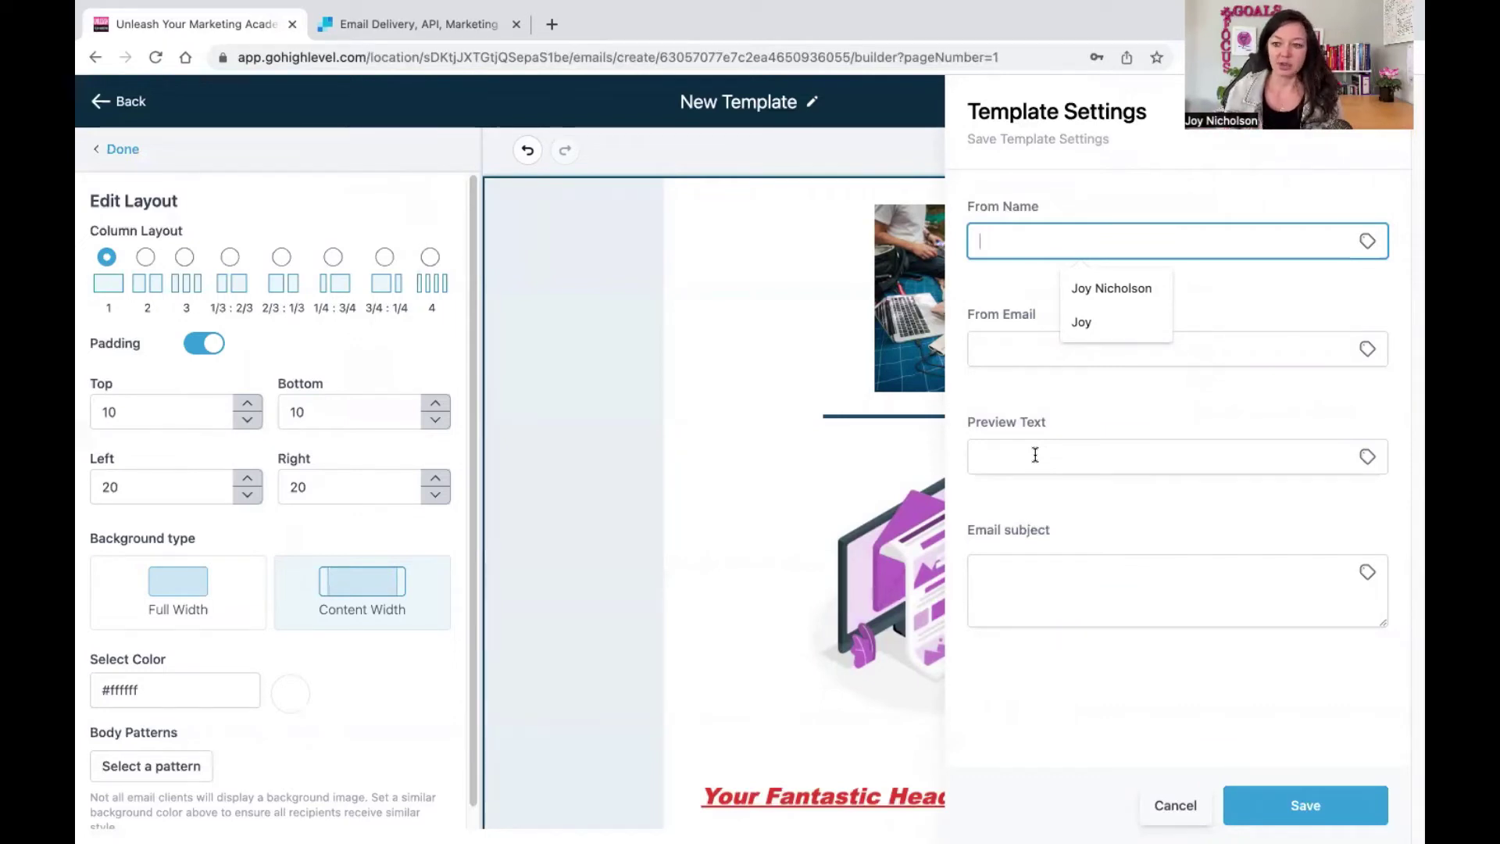
pyautogui.click(1048, 583)
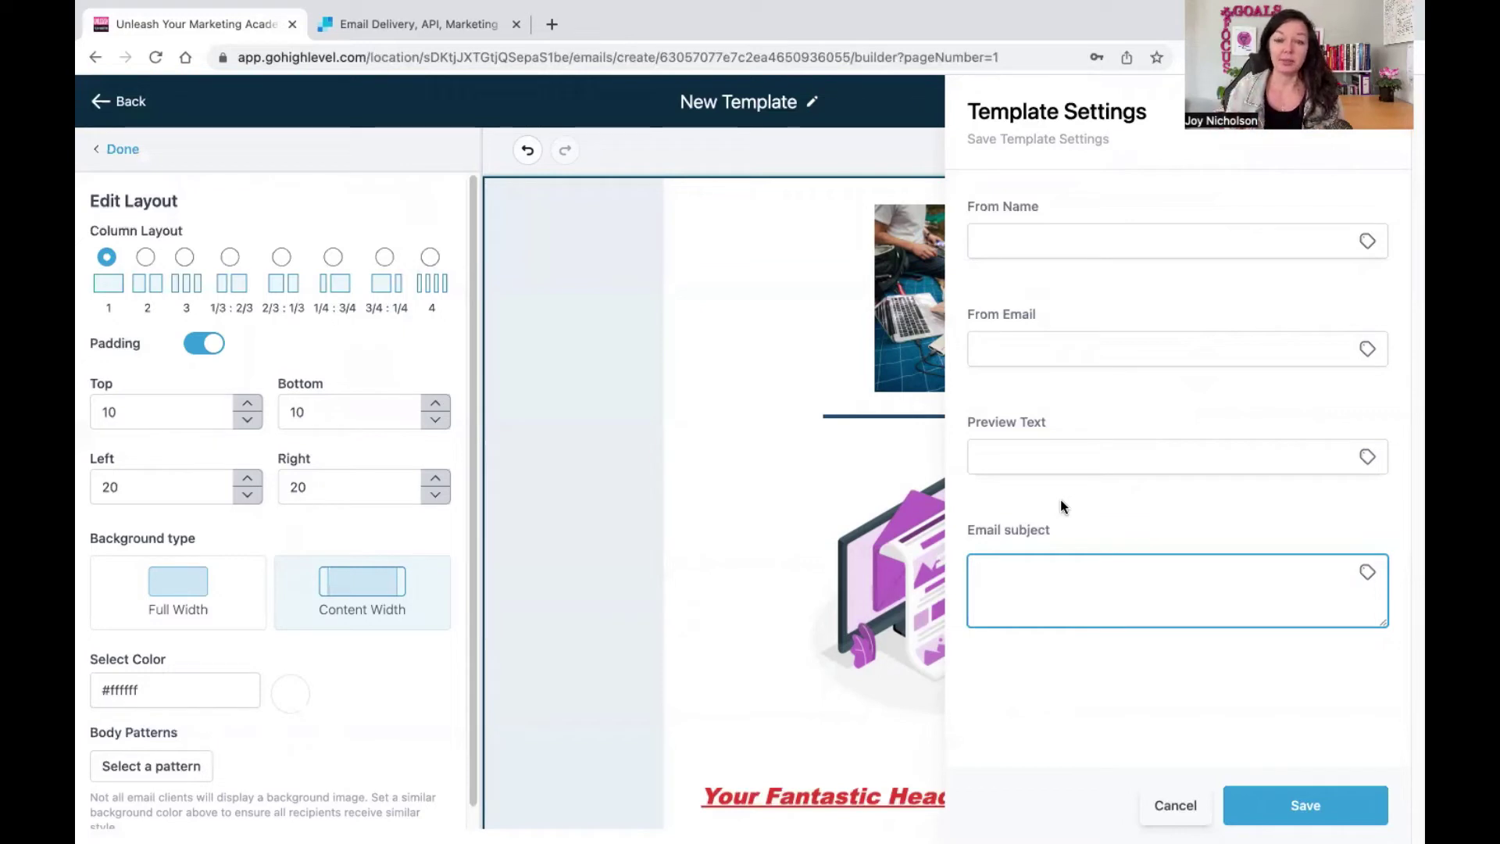
pyautogui.click(1297, 805)
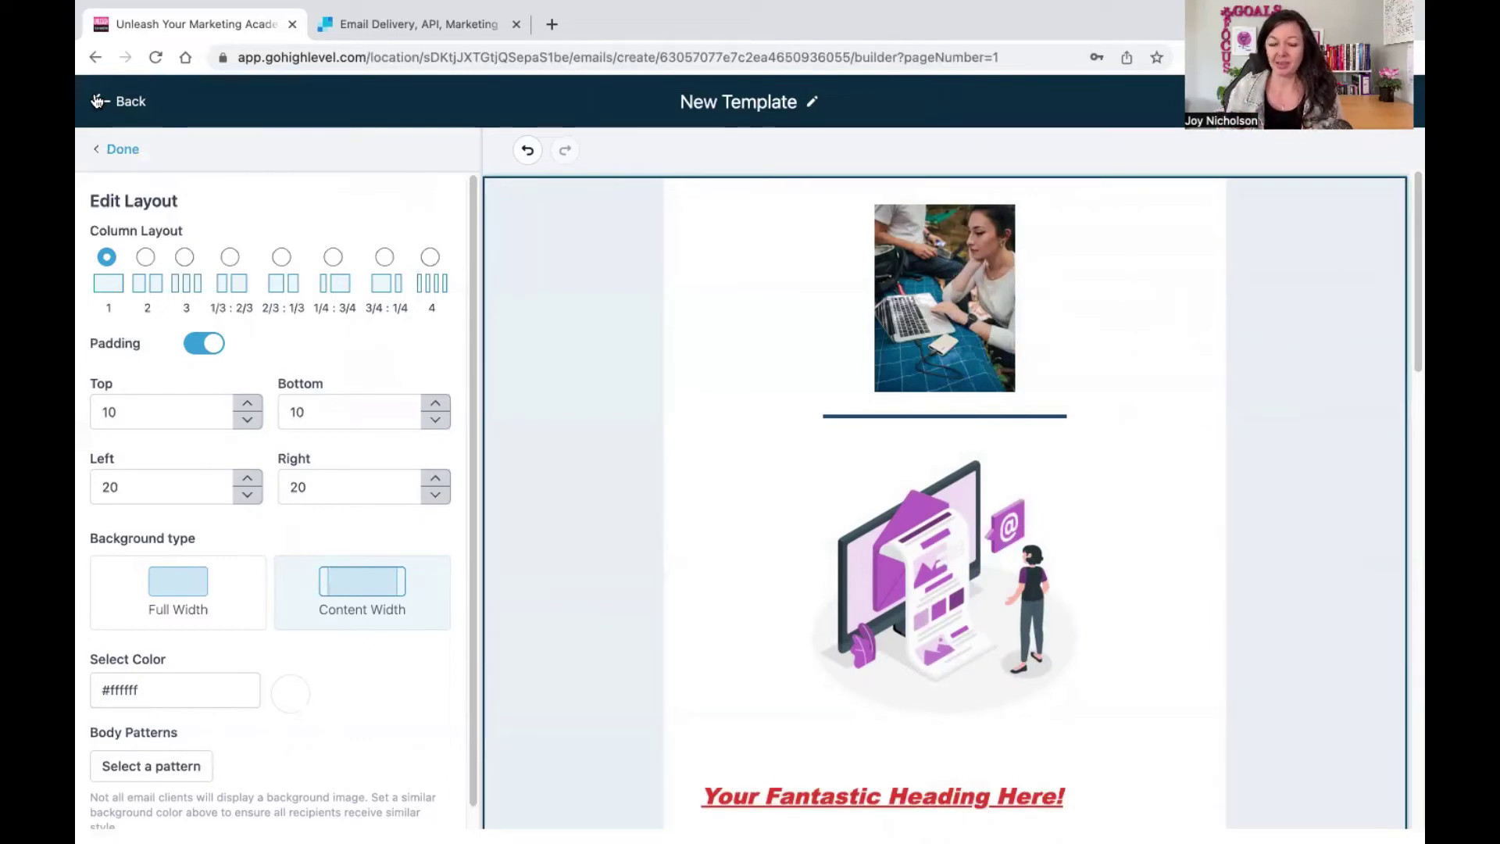
# From Emails > Campaigns, create a new campaign using the New Template design
pyautogui.click(97, 100)
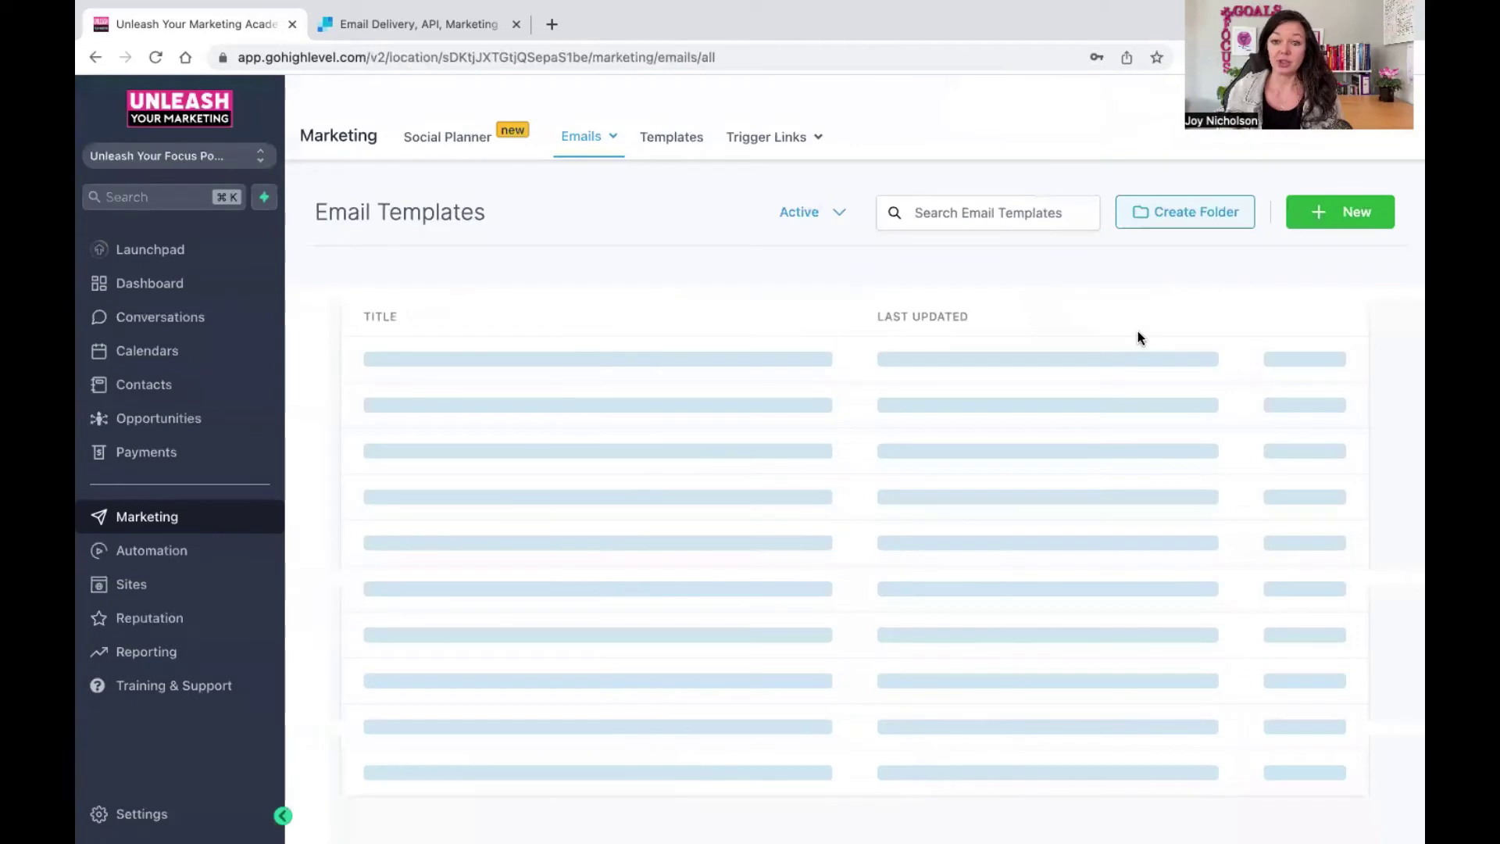
pyautogui.moveTo(586, 139)
pyautogui.click(569, 173)
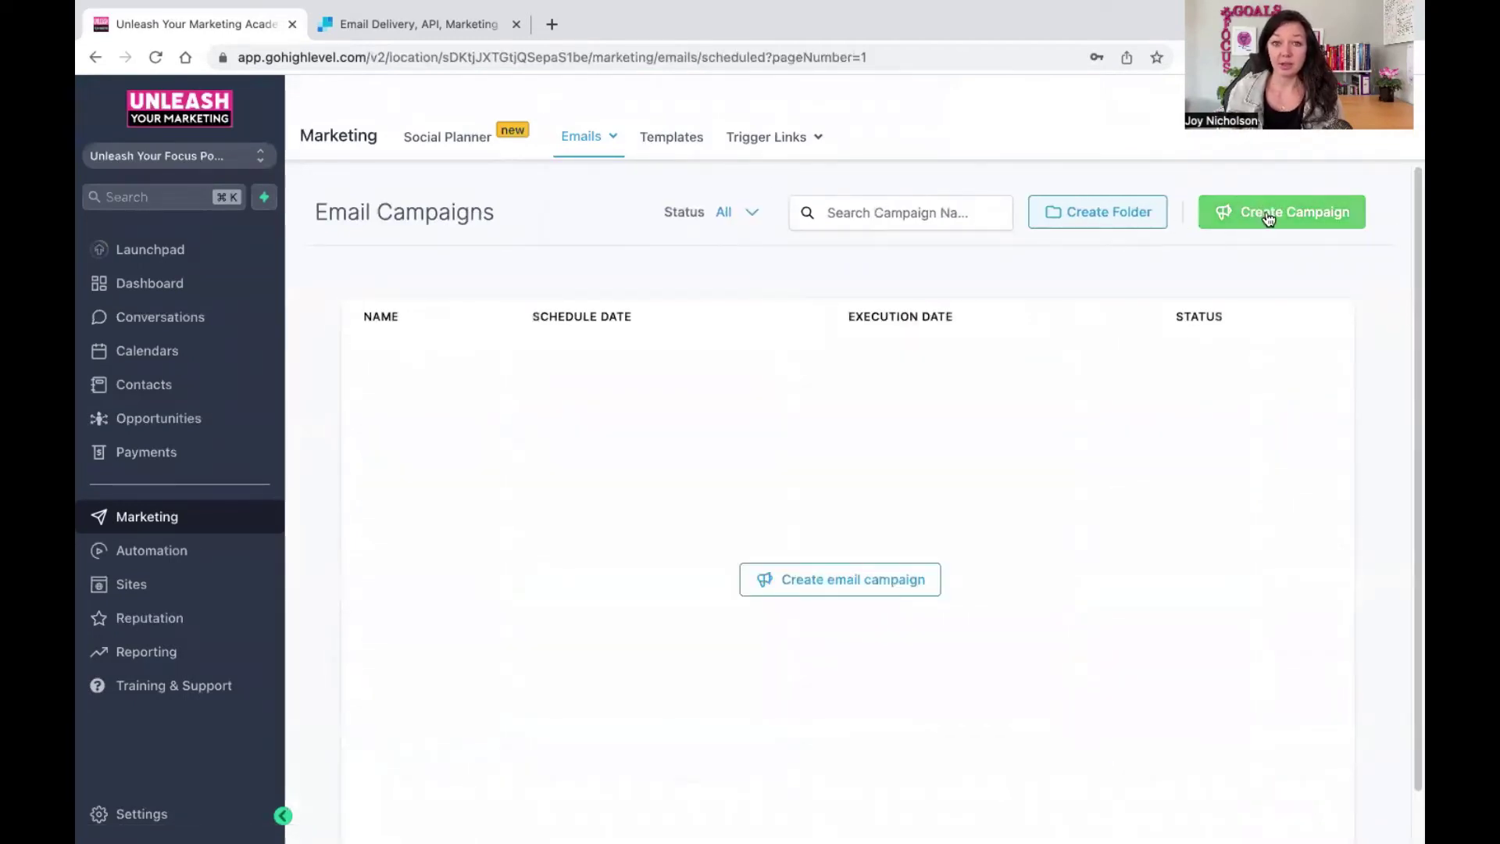
pyautogui.click(1267, 216)
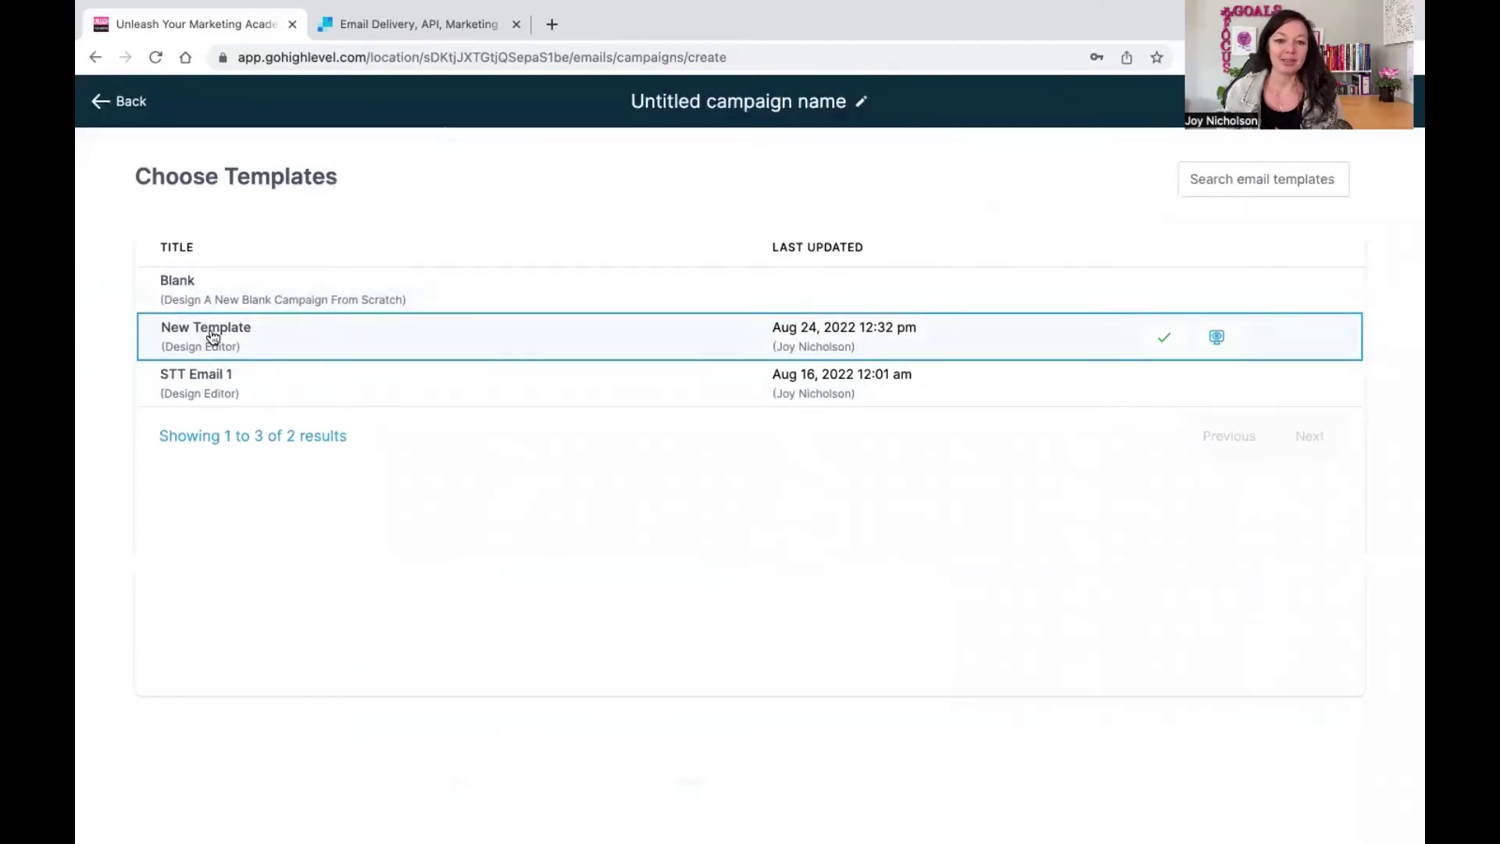
pyautogui.click(1165, 342)
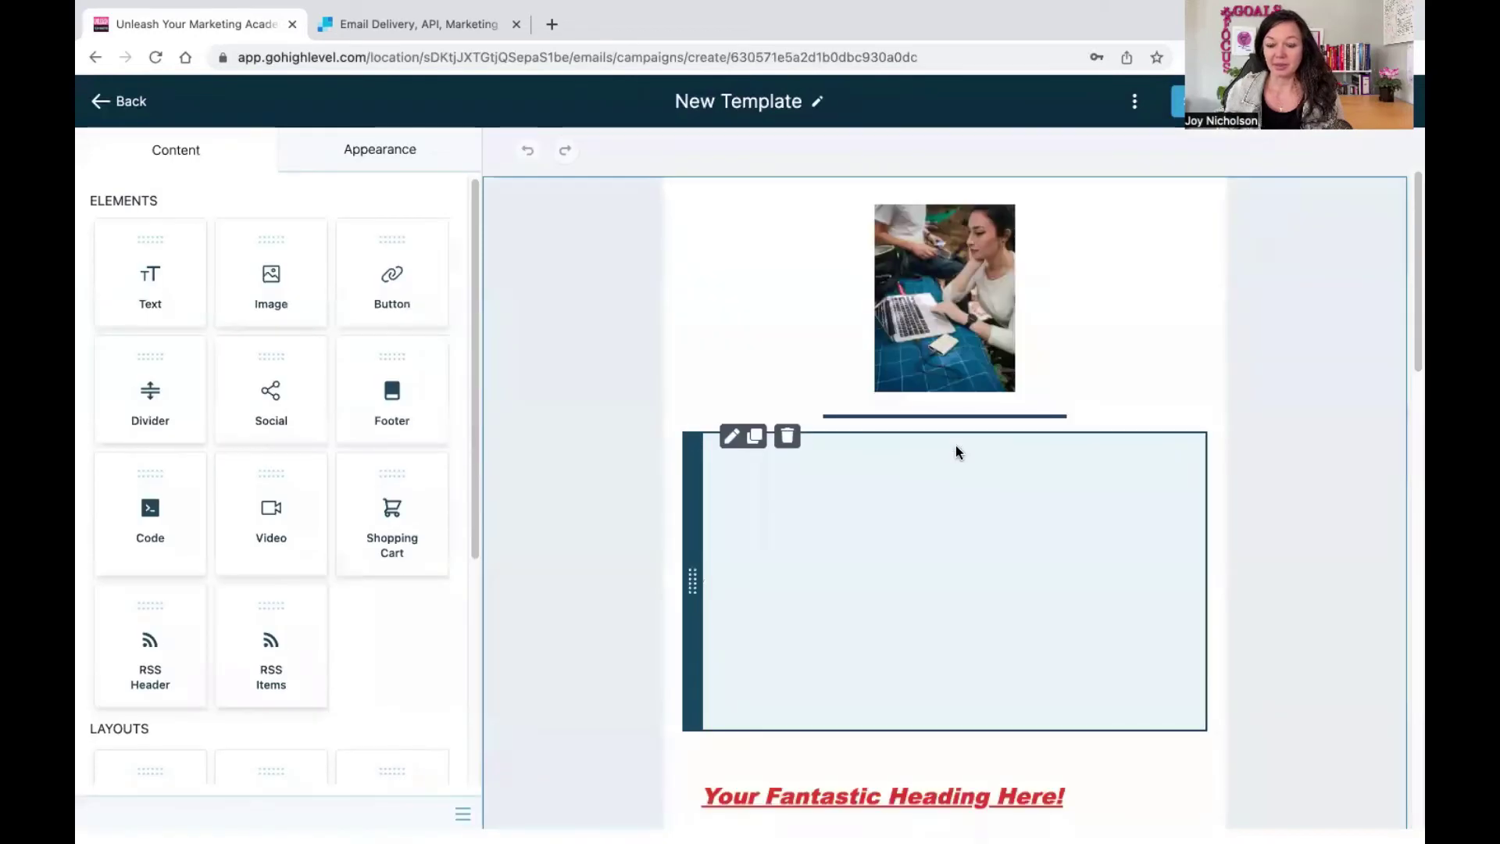
# Rename the campaign to 'TEST 123'
pyautogui.click(733, 110)
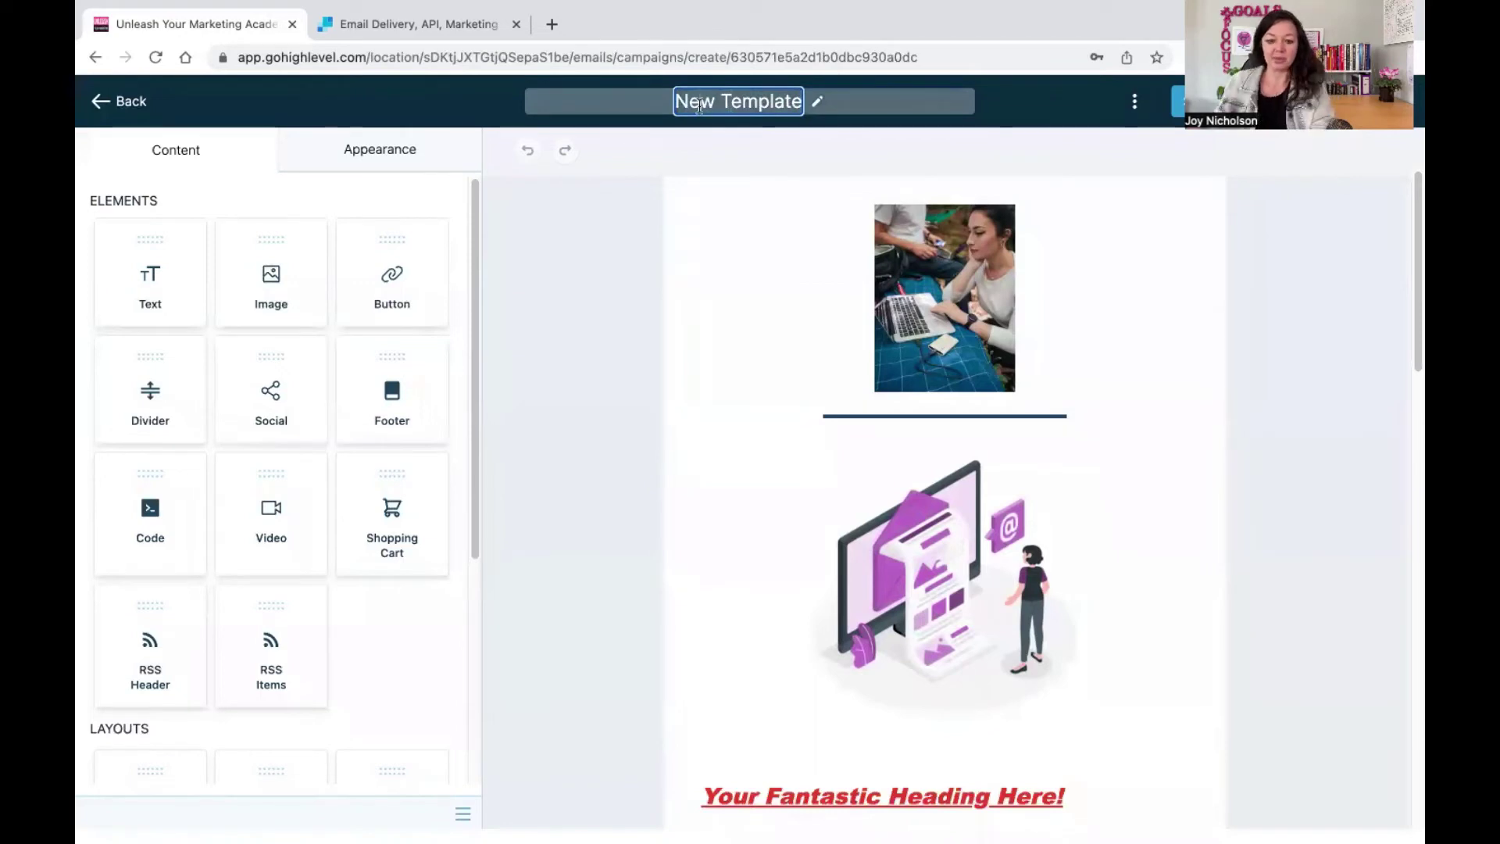
pyautogui.tripleClick(699, 106)
pyautogui.write('TEST')
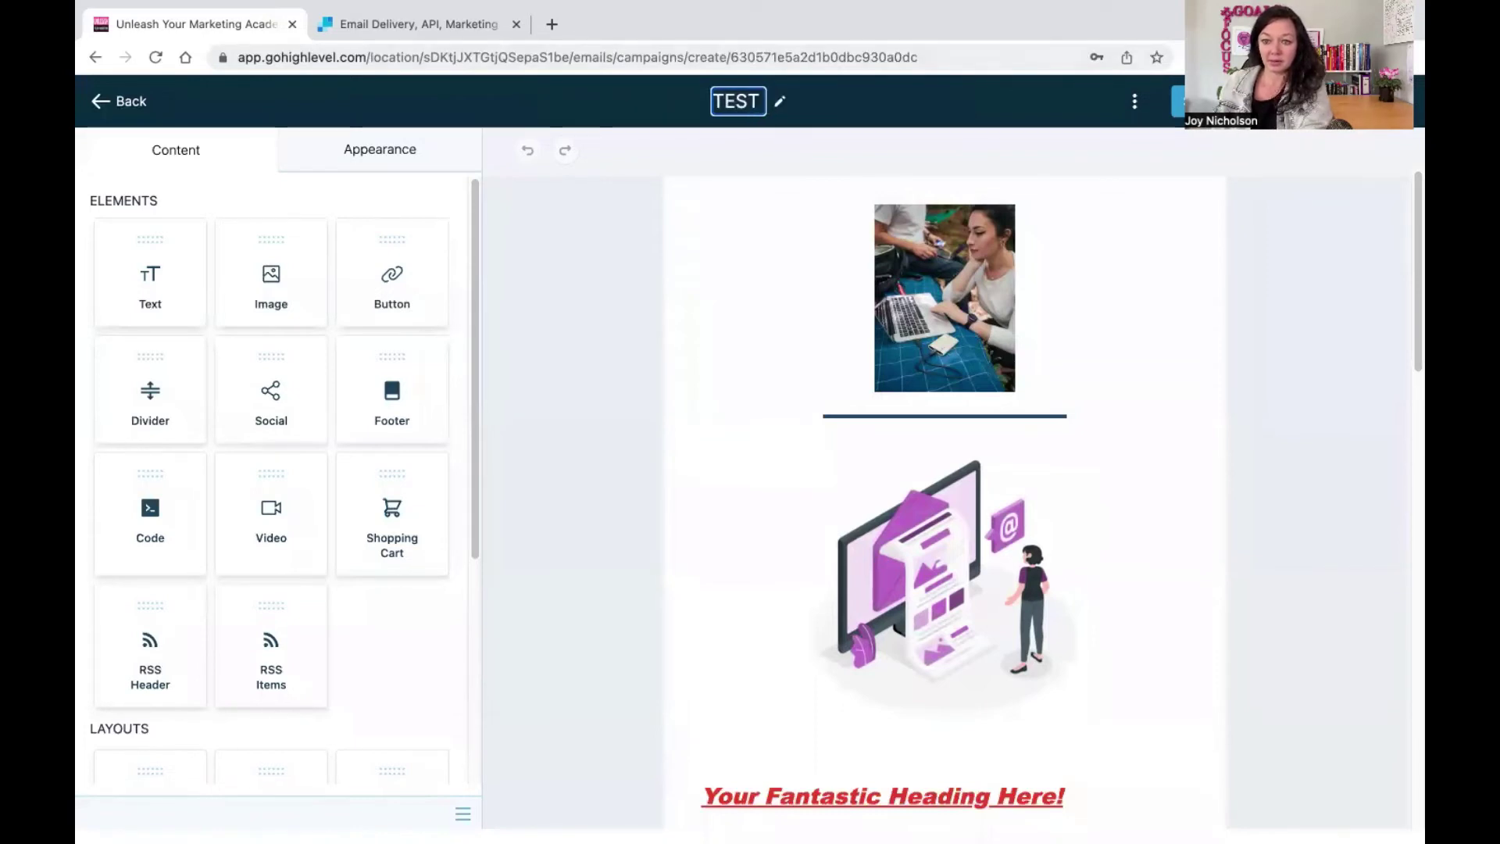
pyautogui.write(' 123')
# Check the photo and illustration image settings, then save and continue to sending options
pyautogui.click(787, 315)
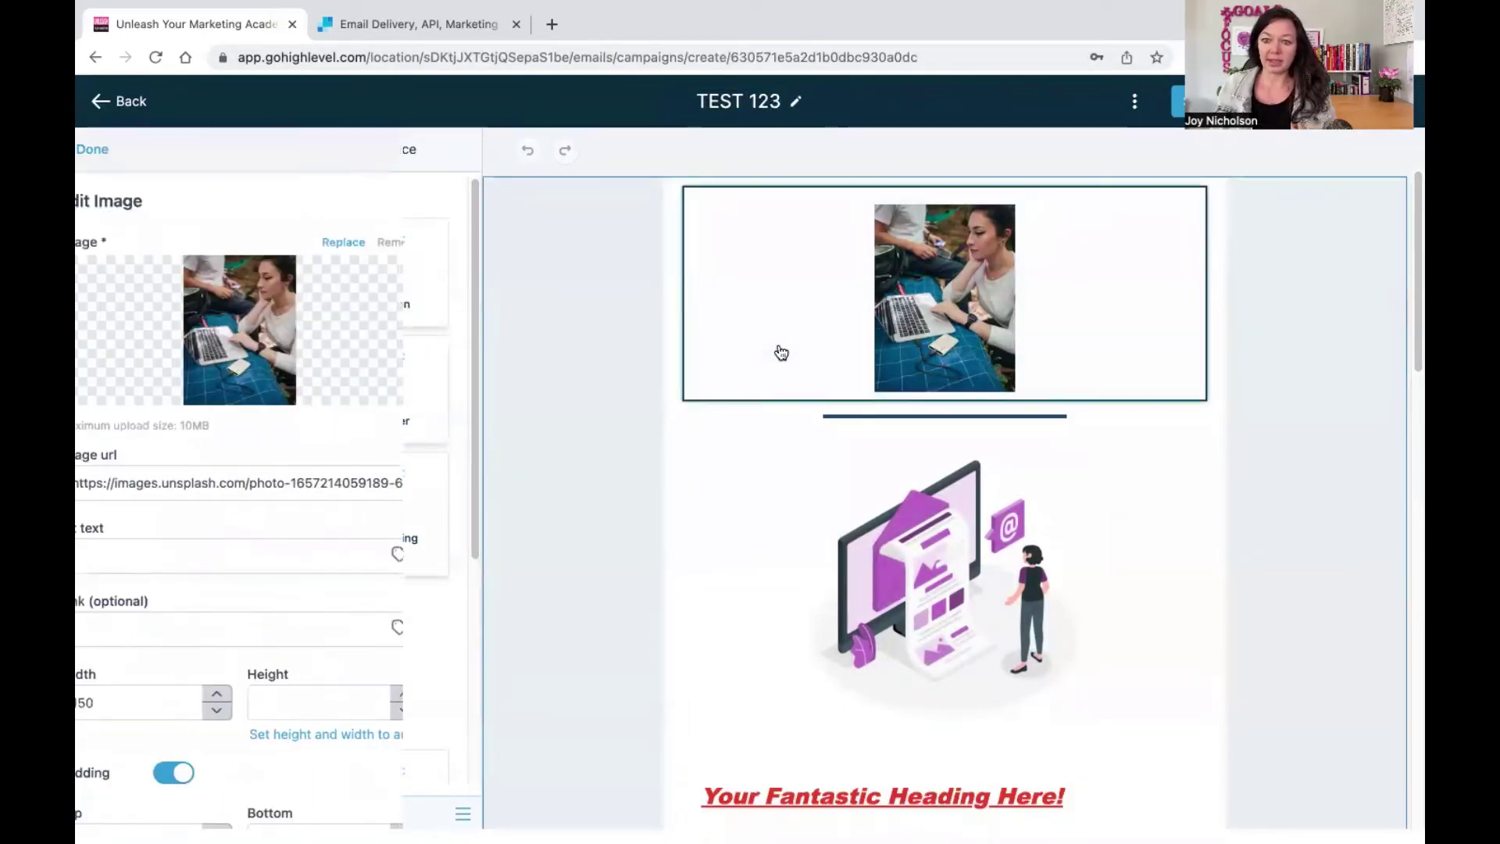
pyautogui.click(804, 469)
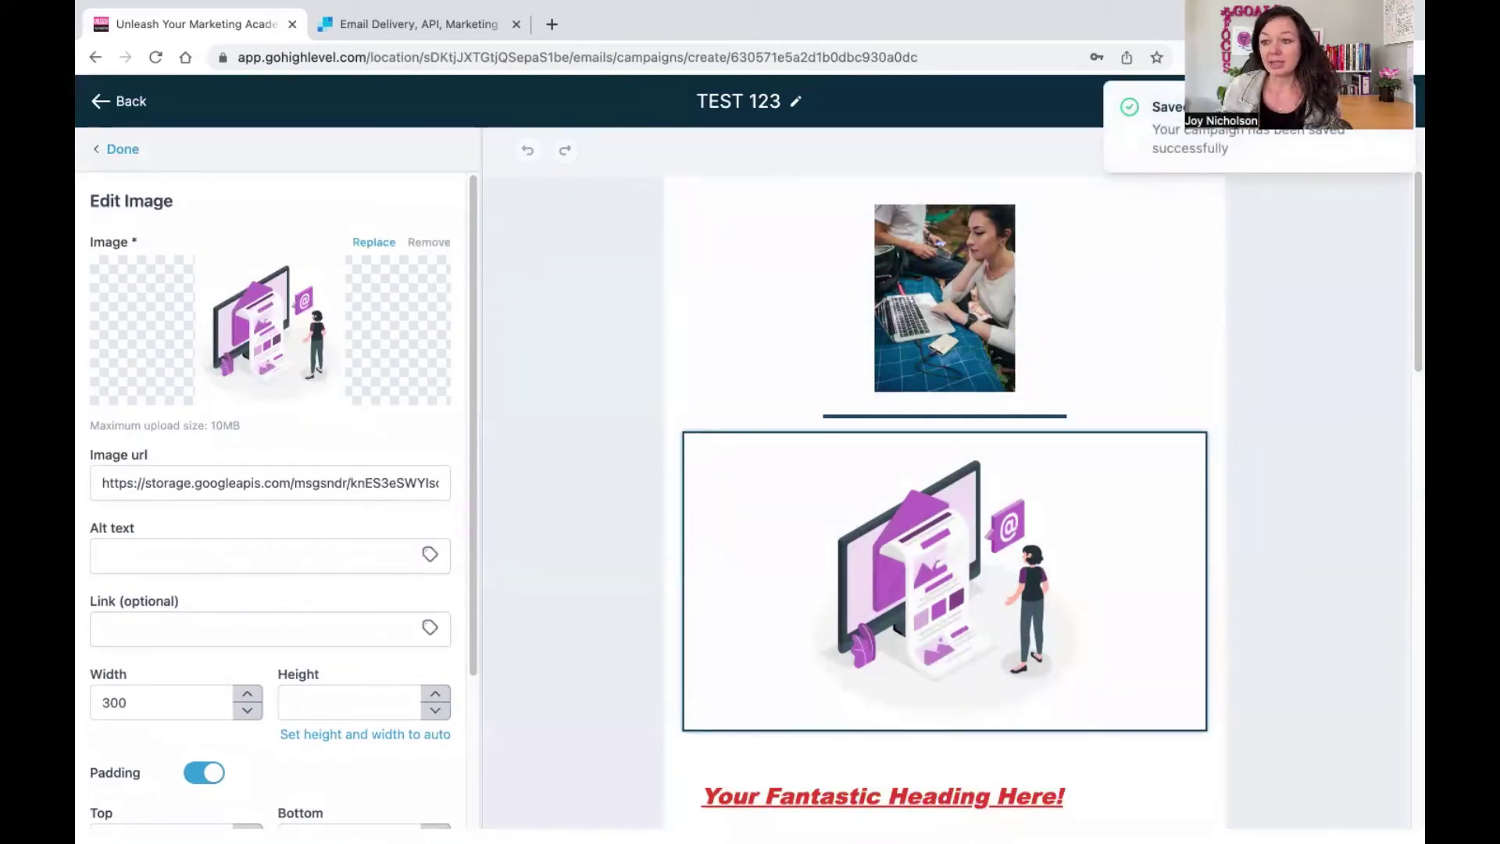
pyautogui.click(1179, 101)
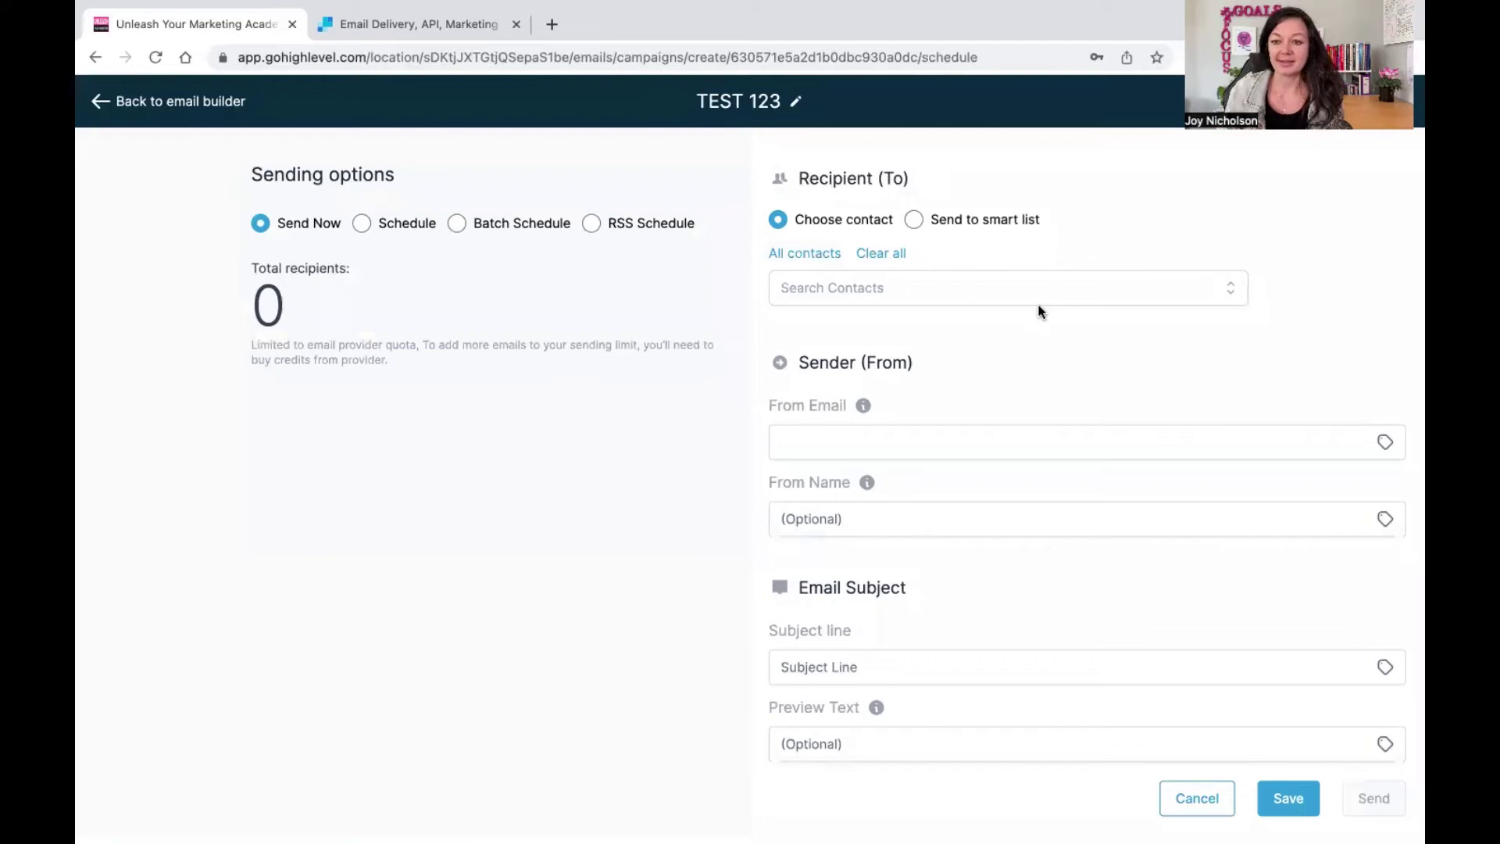
# Pick the storytelling tips tag in the Search Contacts recipient list
pyautogui.click(852, 288)
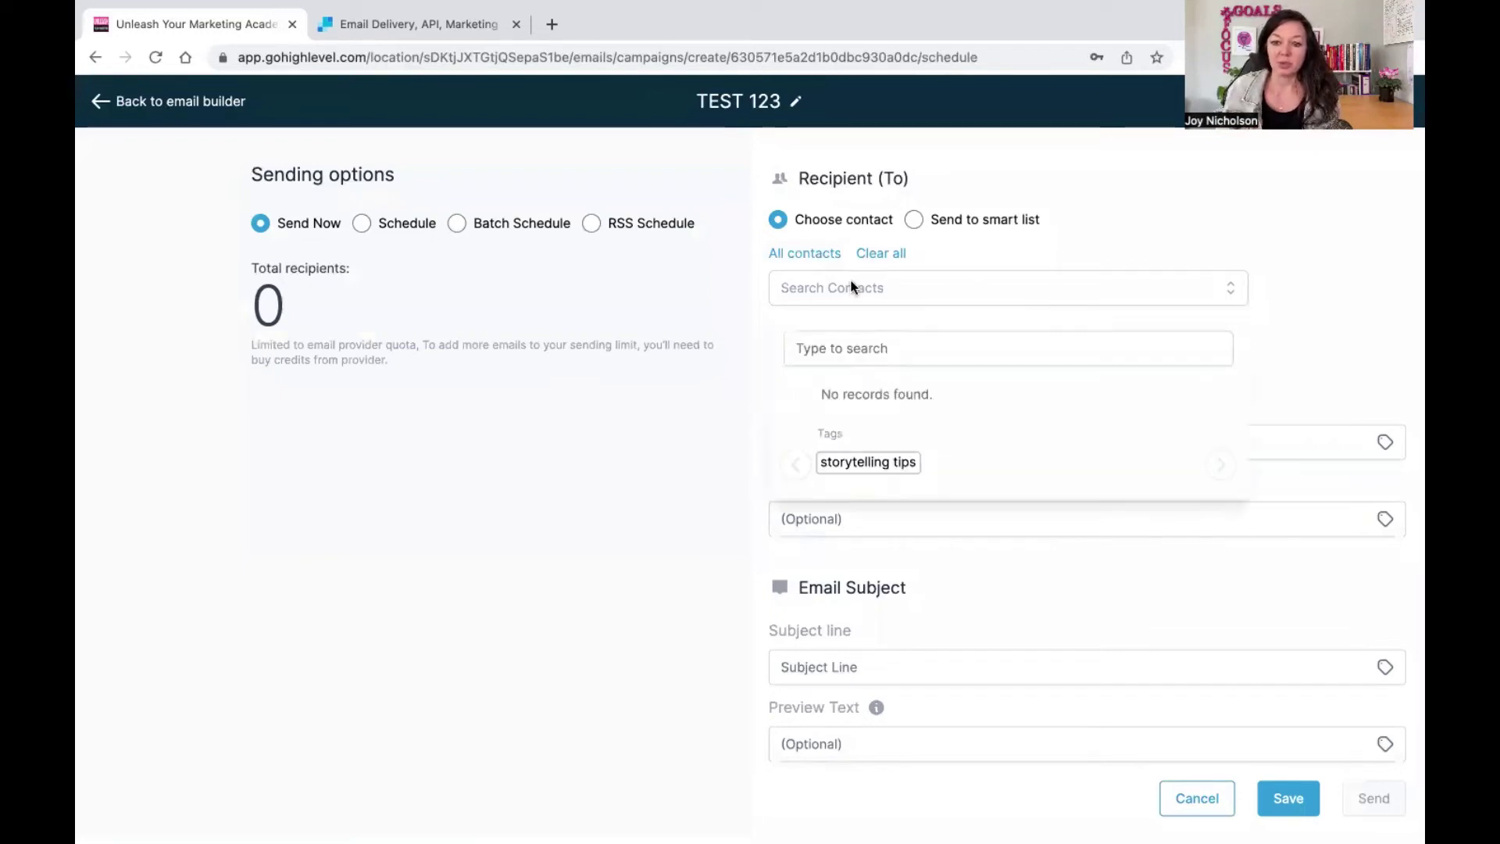
pyautogui.click(851, 287)
pyautogui.click(852, 288)
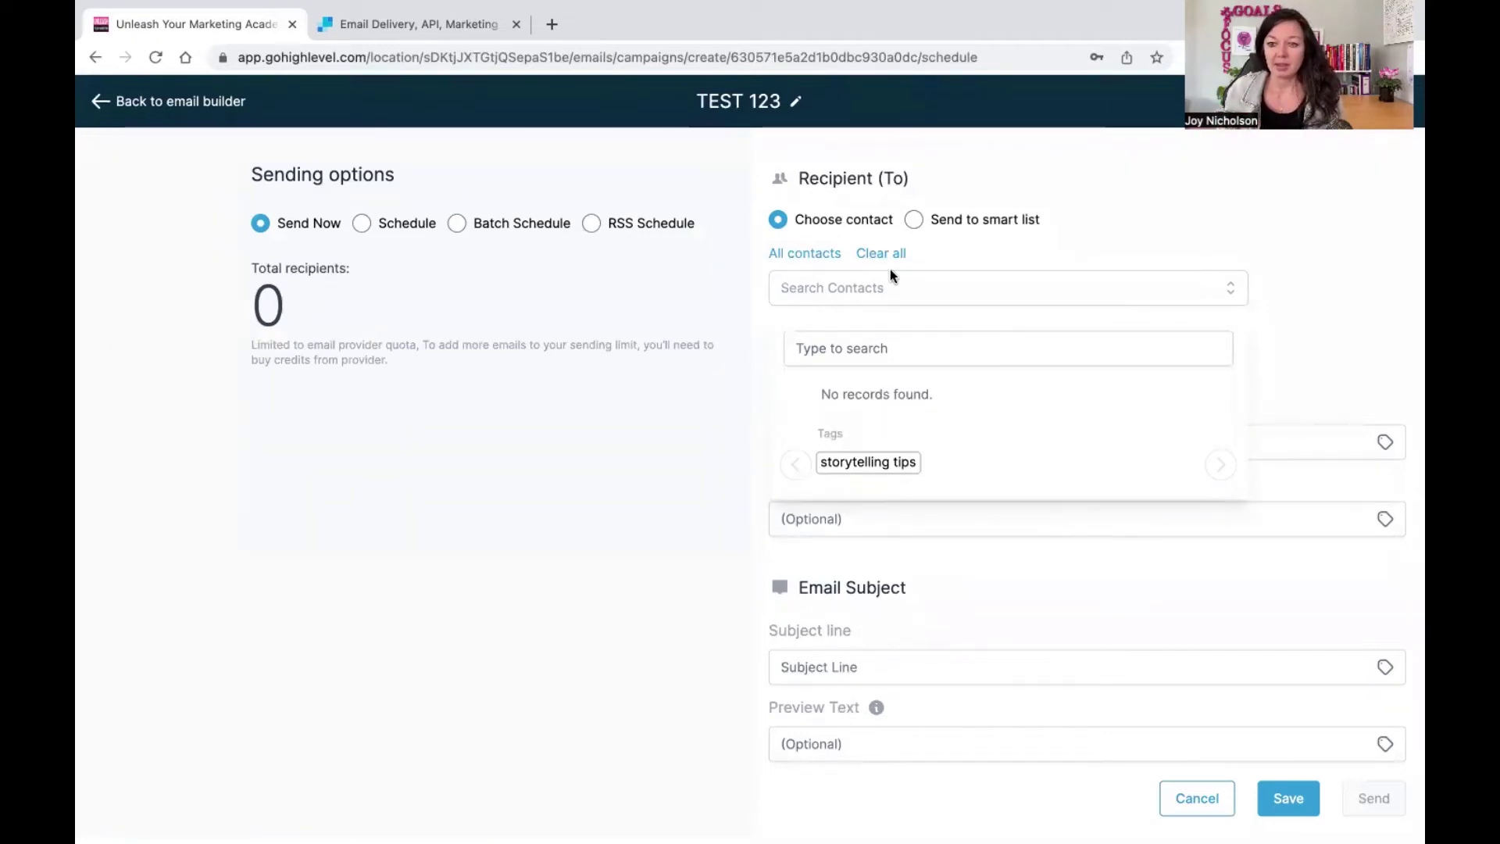
pyautogui.click(863, 287)
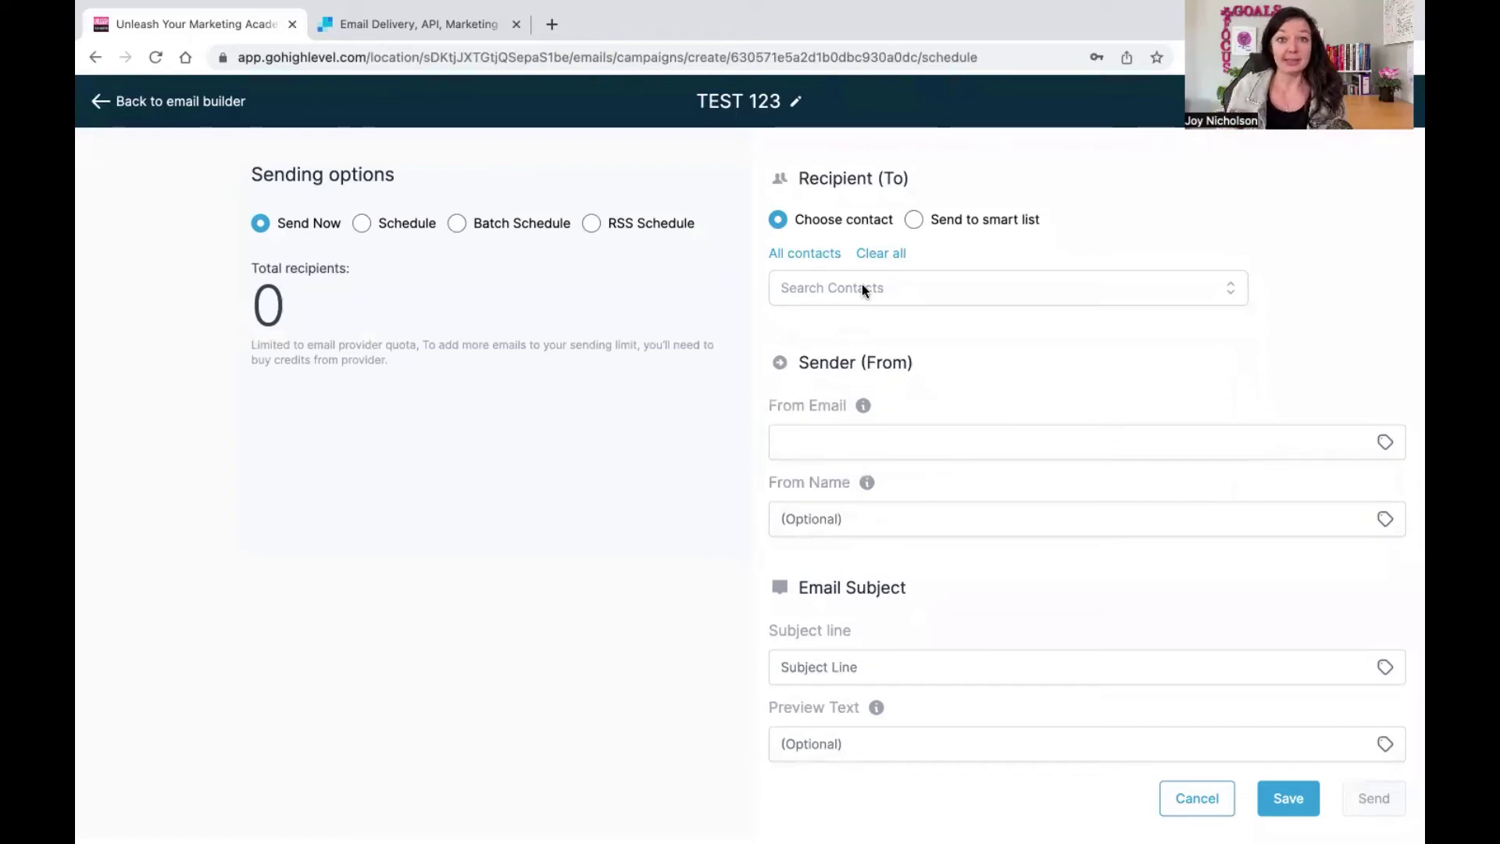
pyautogui.click(862, 289)
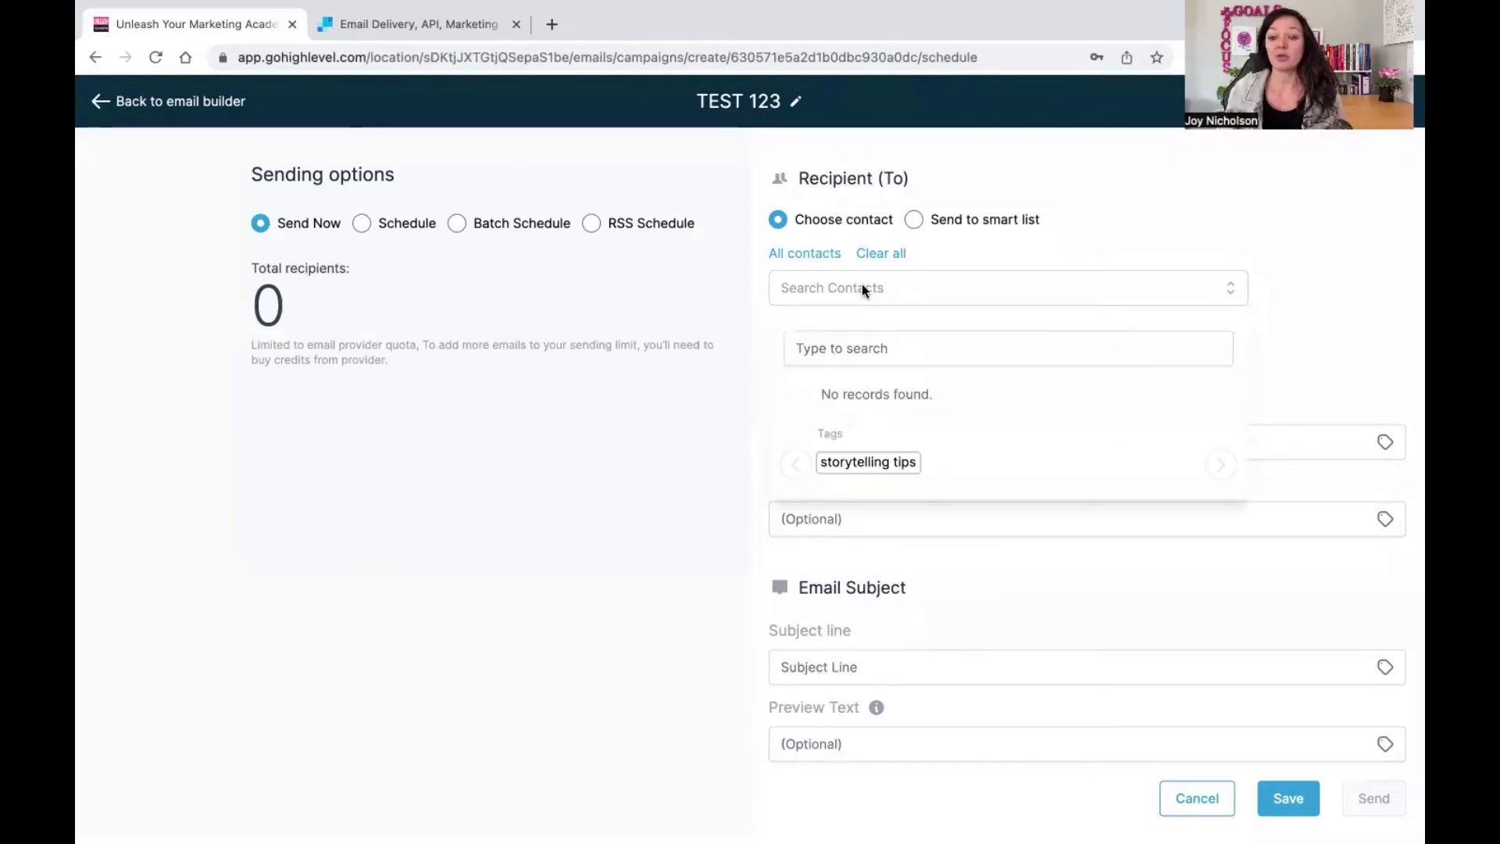
pyautogui.click(857, 463)
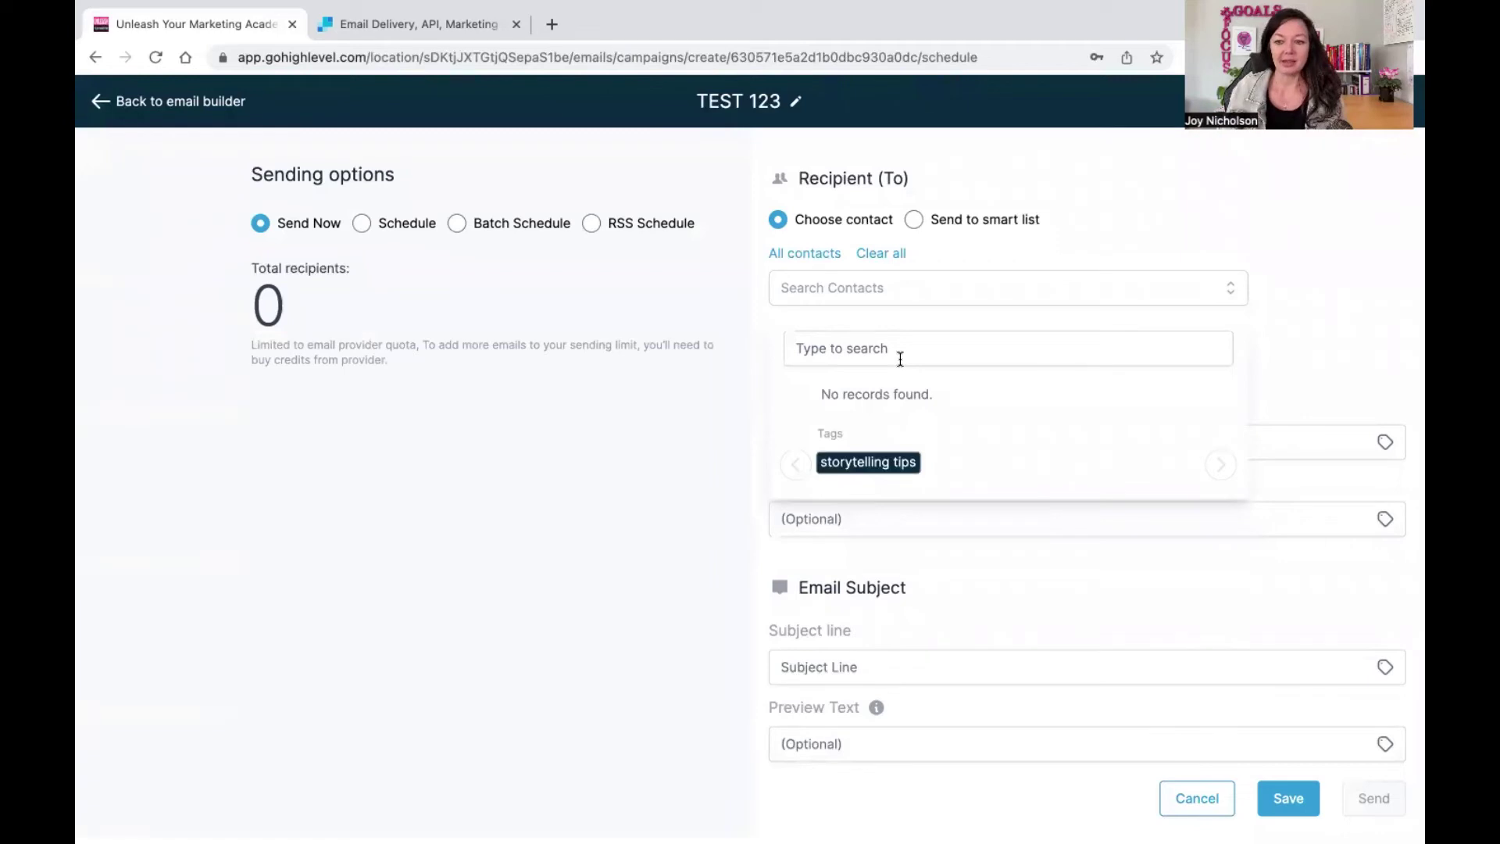
pyautogui.click(917, 504)
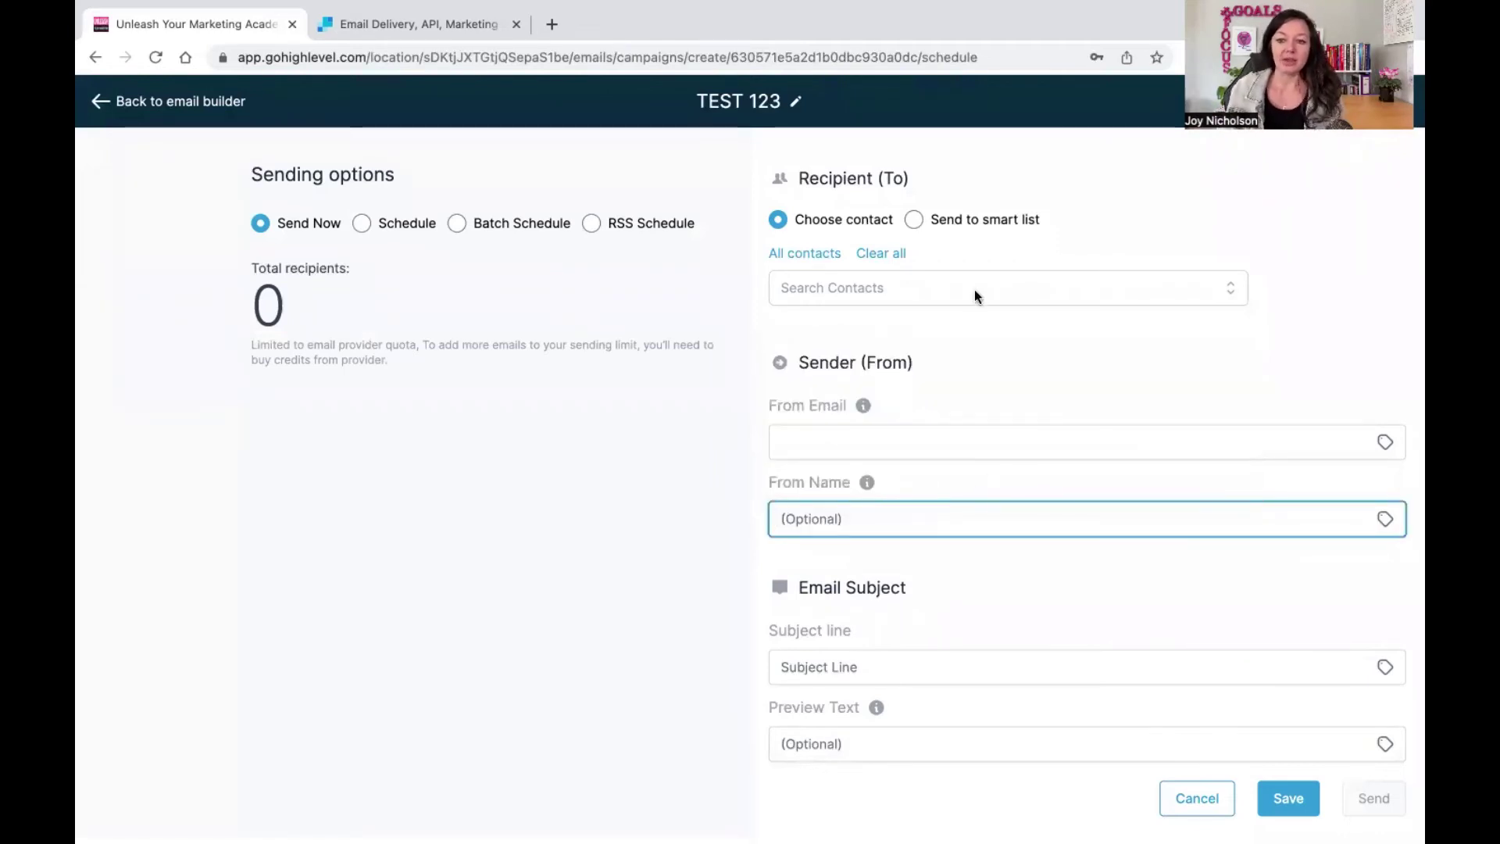
# Go through the From Email, Subject and Preview fields and save with Send Now
pyautogui.click(881, 443)
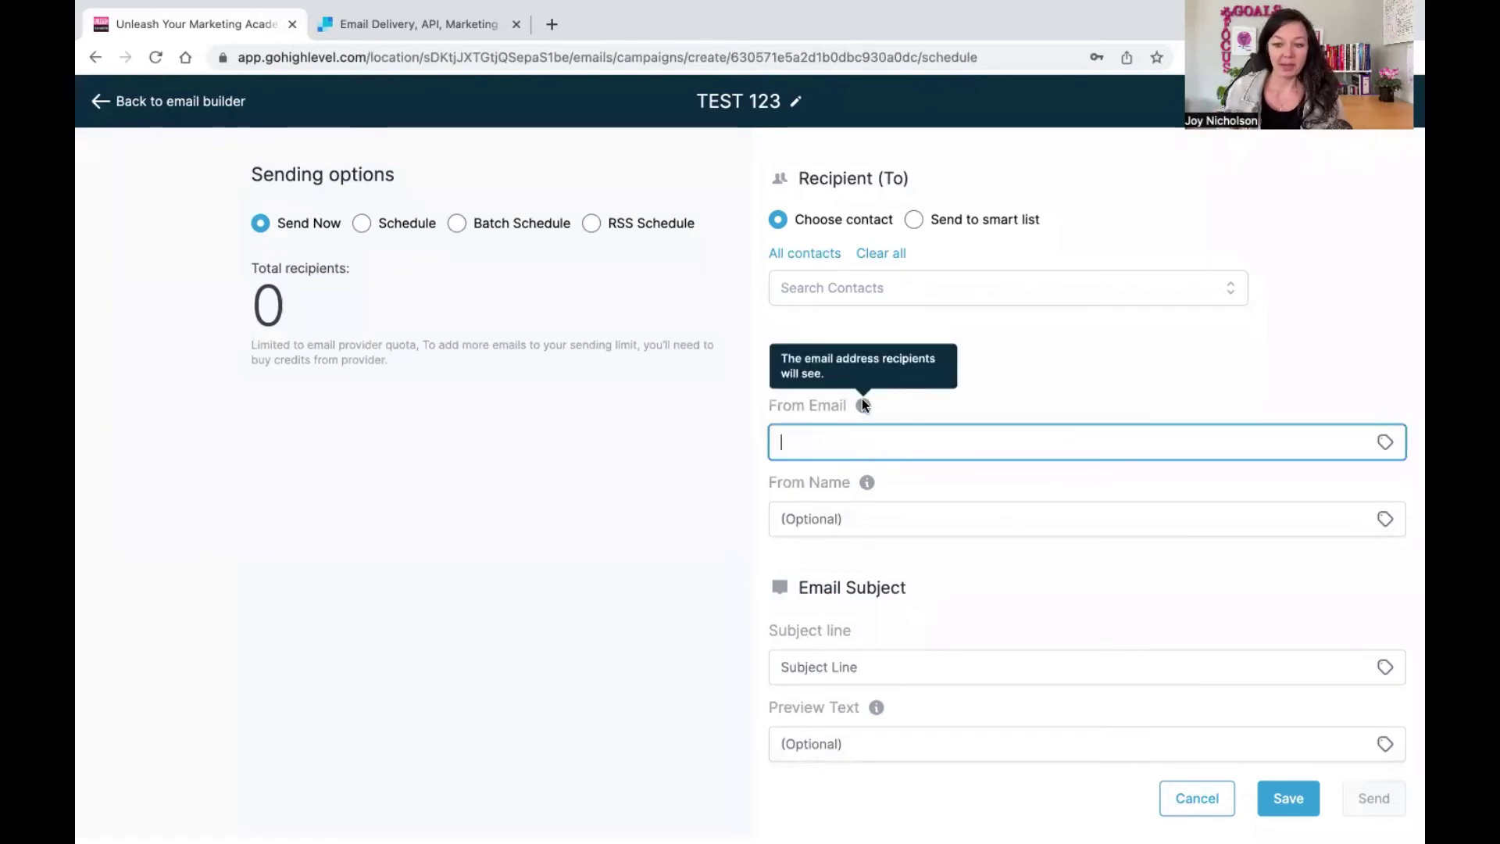
pyautogui.click(829, 672)
pyautogui.click(971, 738)
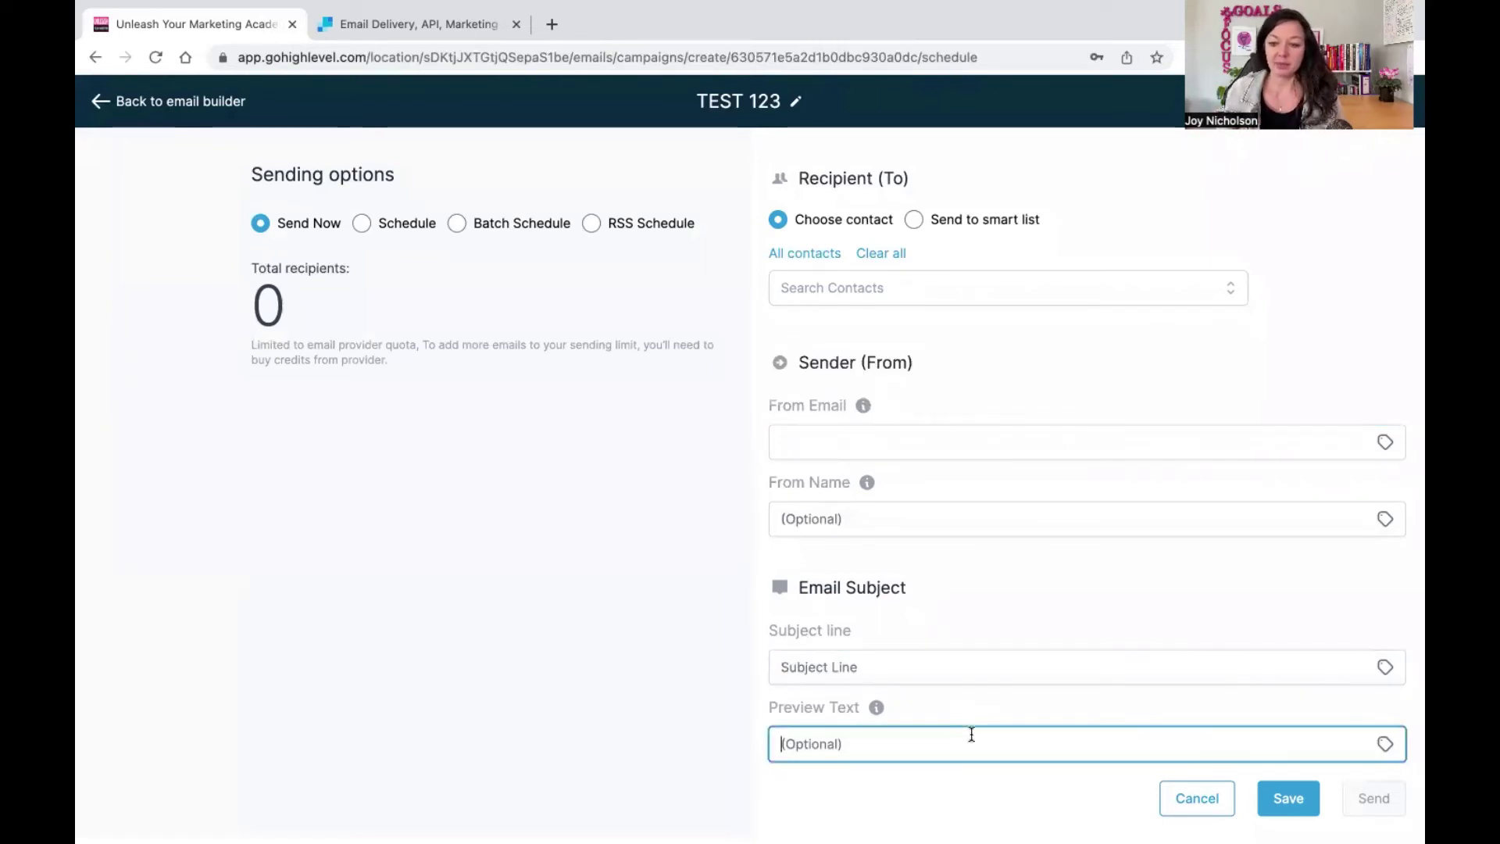
pyautogui.click(1272, 791)
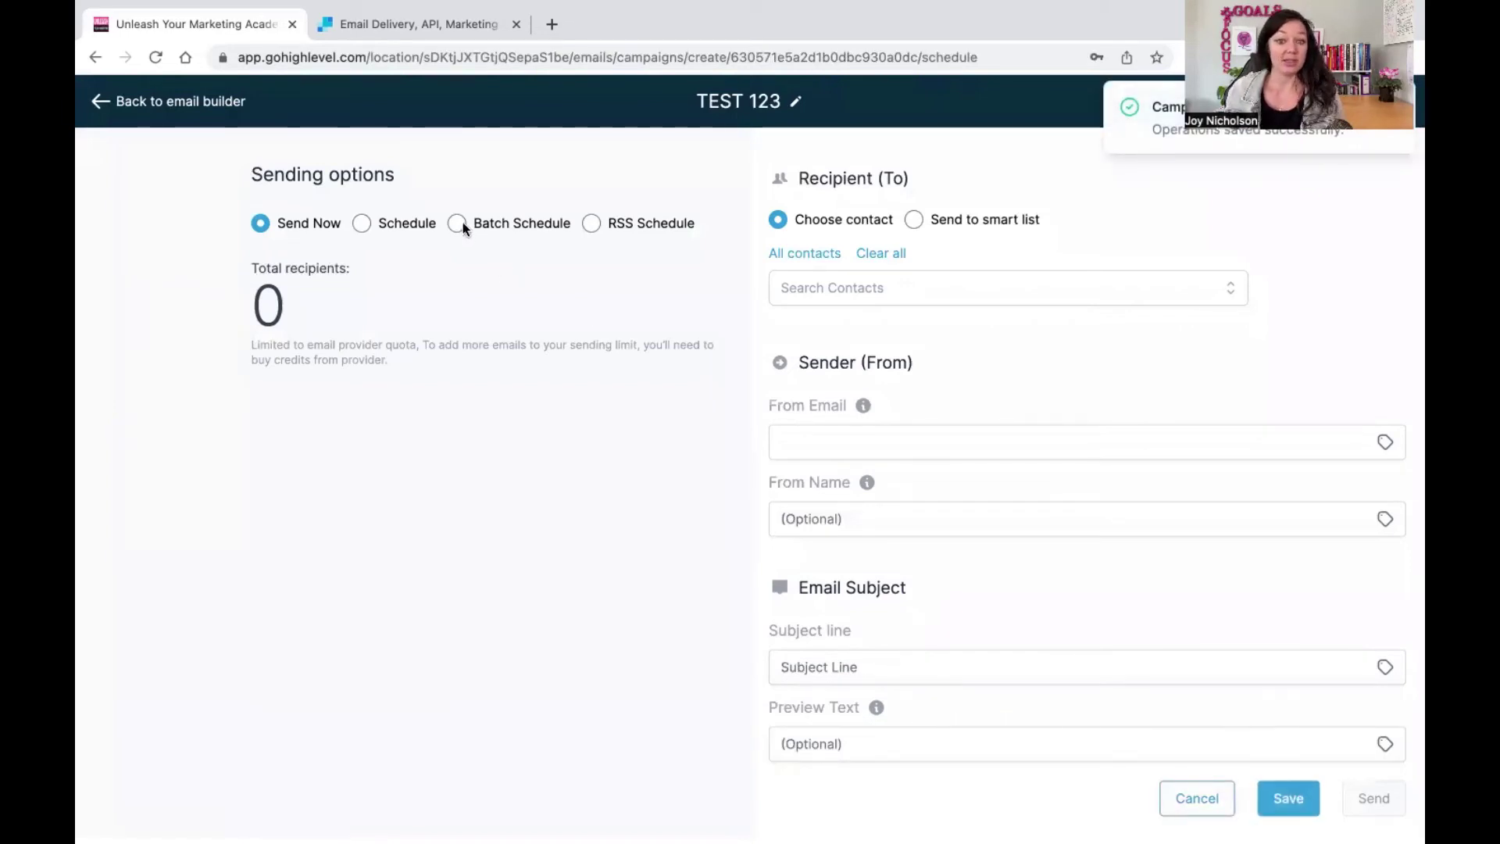
# Switch sending to RSS Schedule with the frequency kept at Every day
pyautogui.click(360, 223)
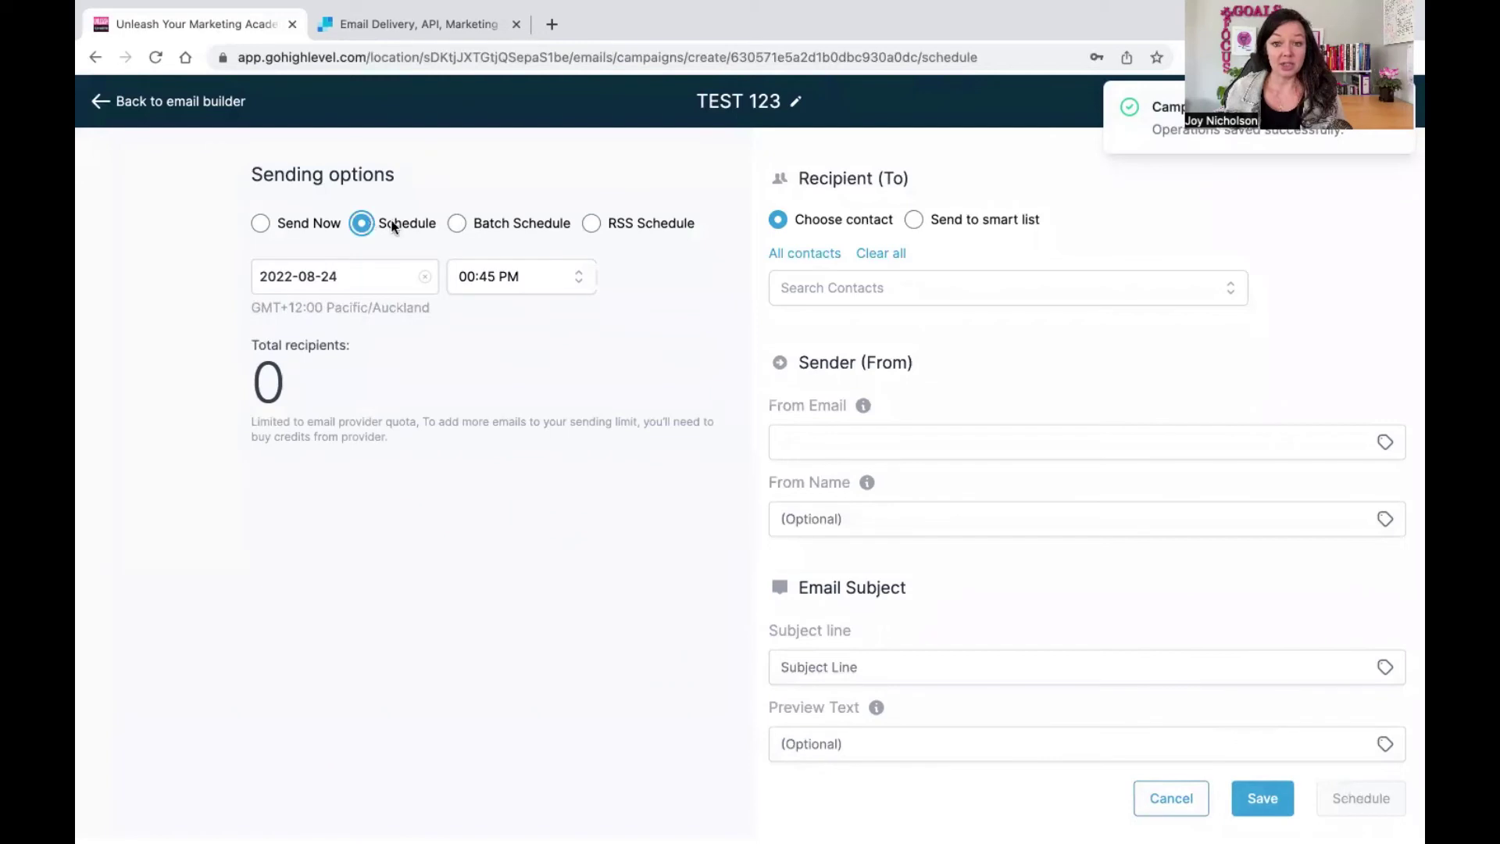
pyautogui.click(475, 223)
pyautogui.click(682, 230)
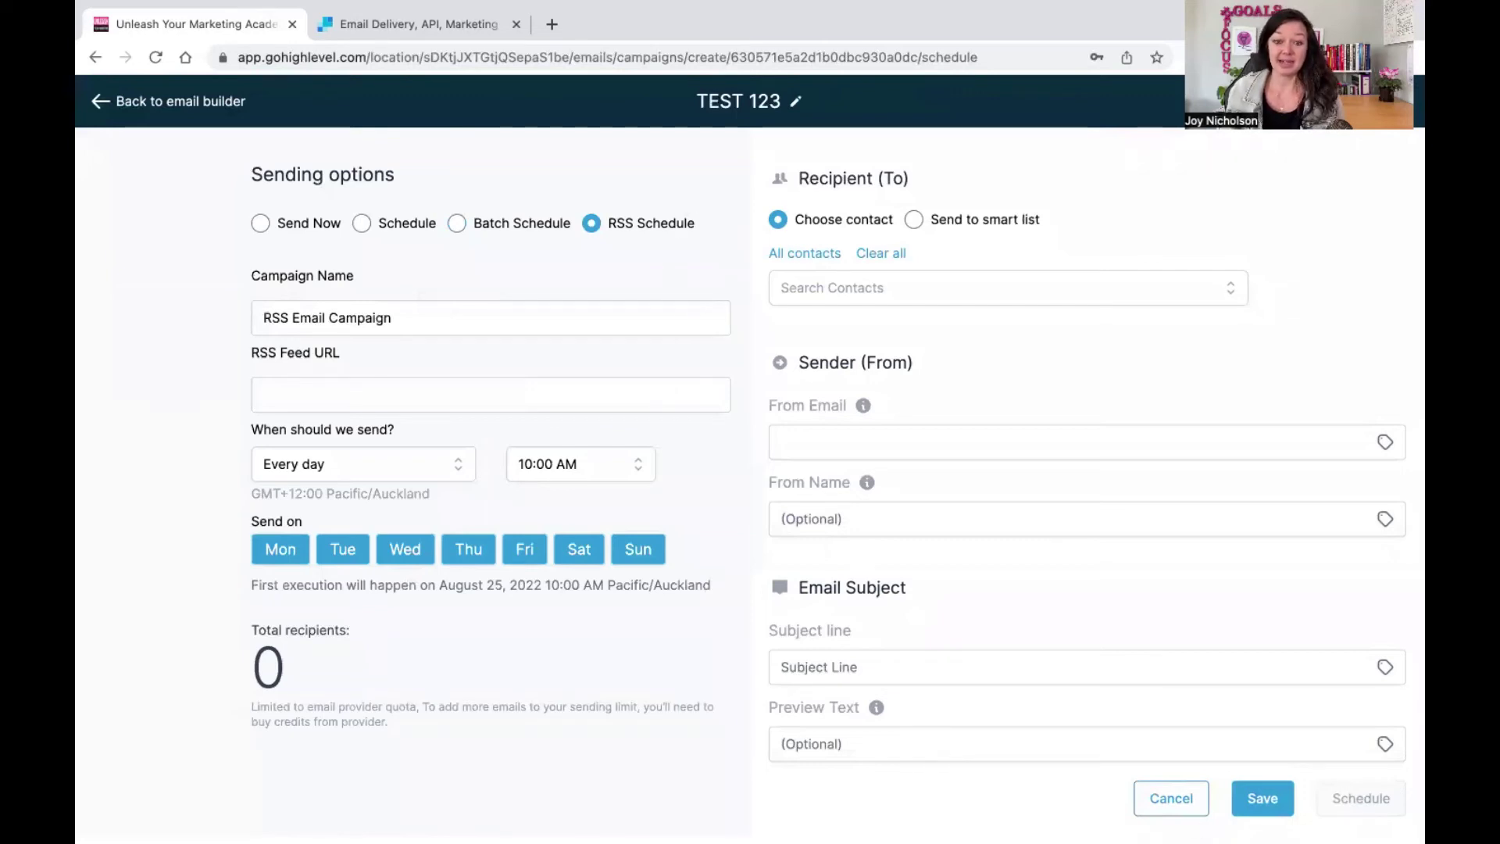
pyautogui.click(270, 472)
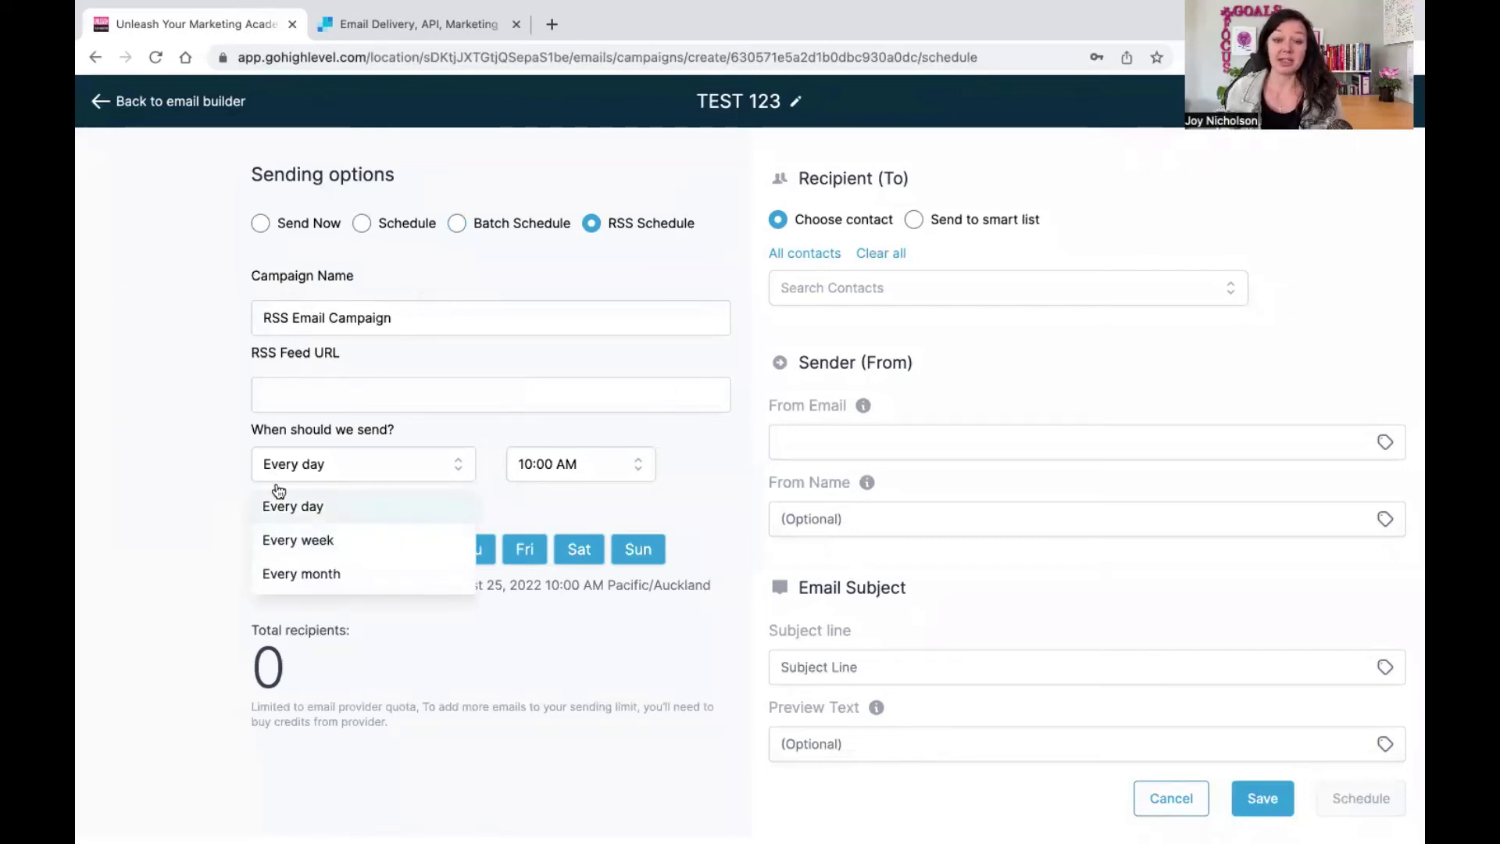
pyautogui.click(281, 504)
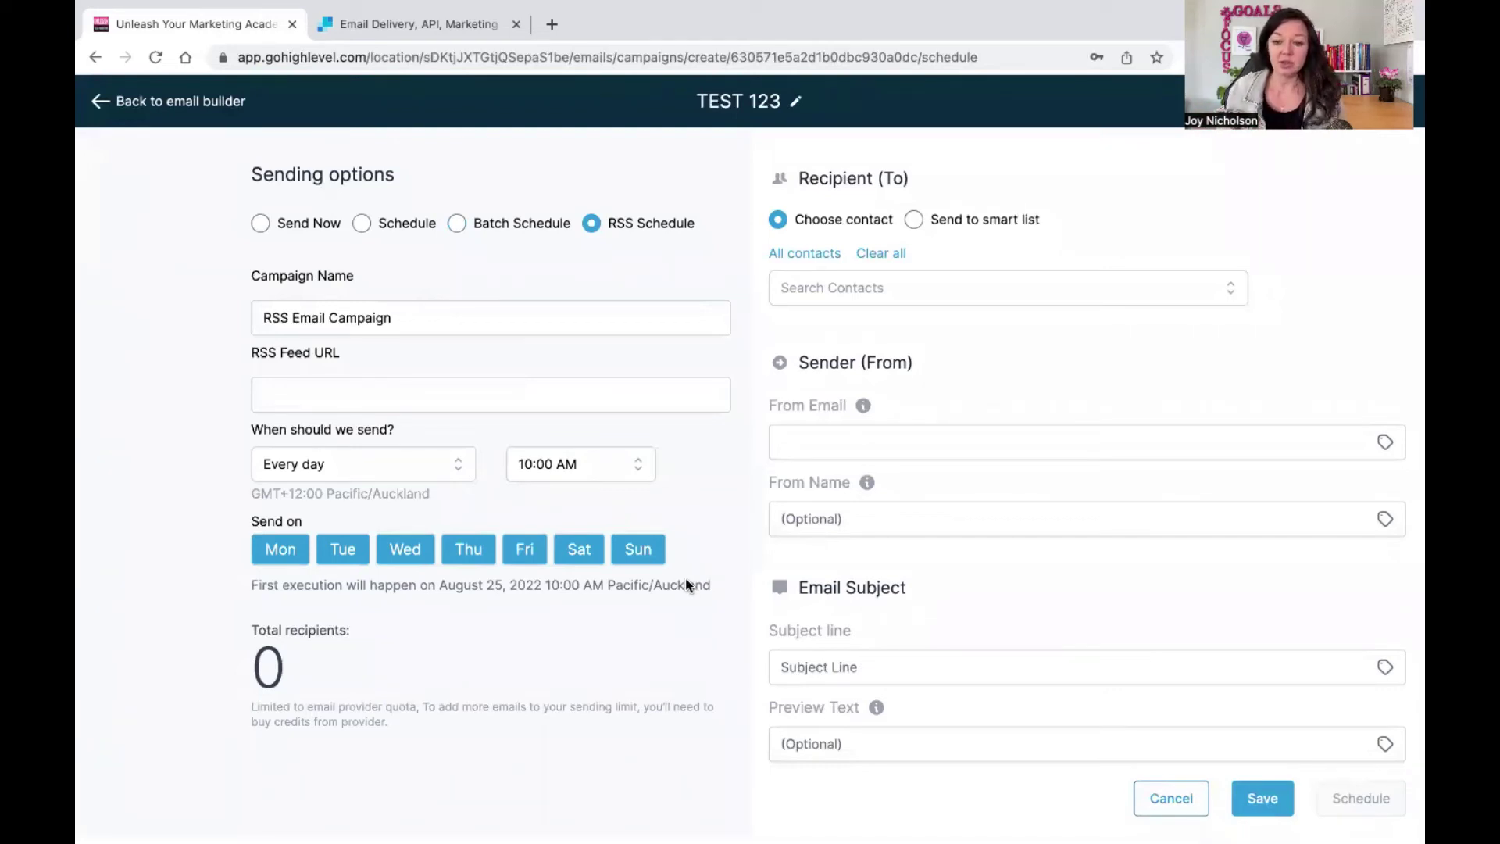
# Review the 10:00 AM Pacific/Auckland first execution time, then switch to the SendGrid tab
pyautogui.moveTo(712, 587); pyautogui.dragTo(540, 586)
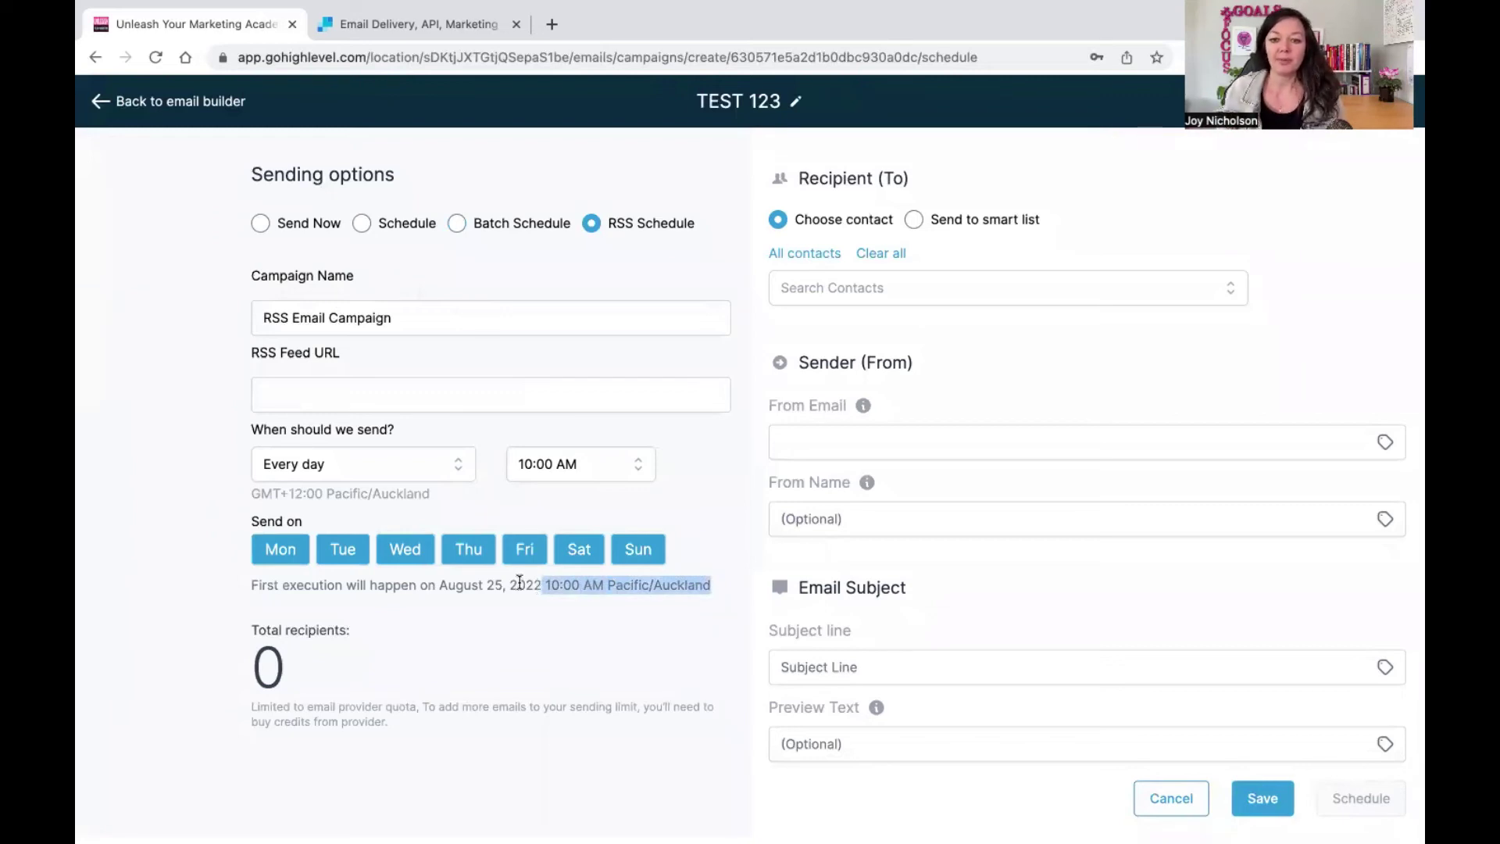
pyautogui.click(520, 583)
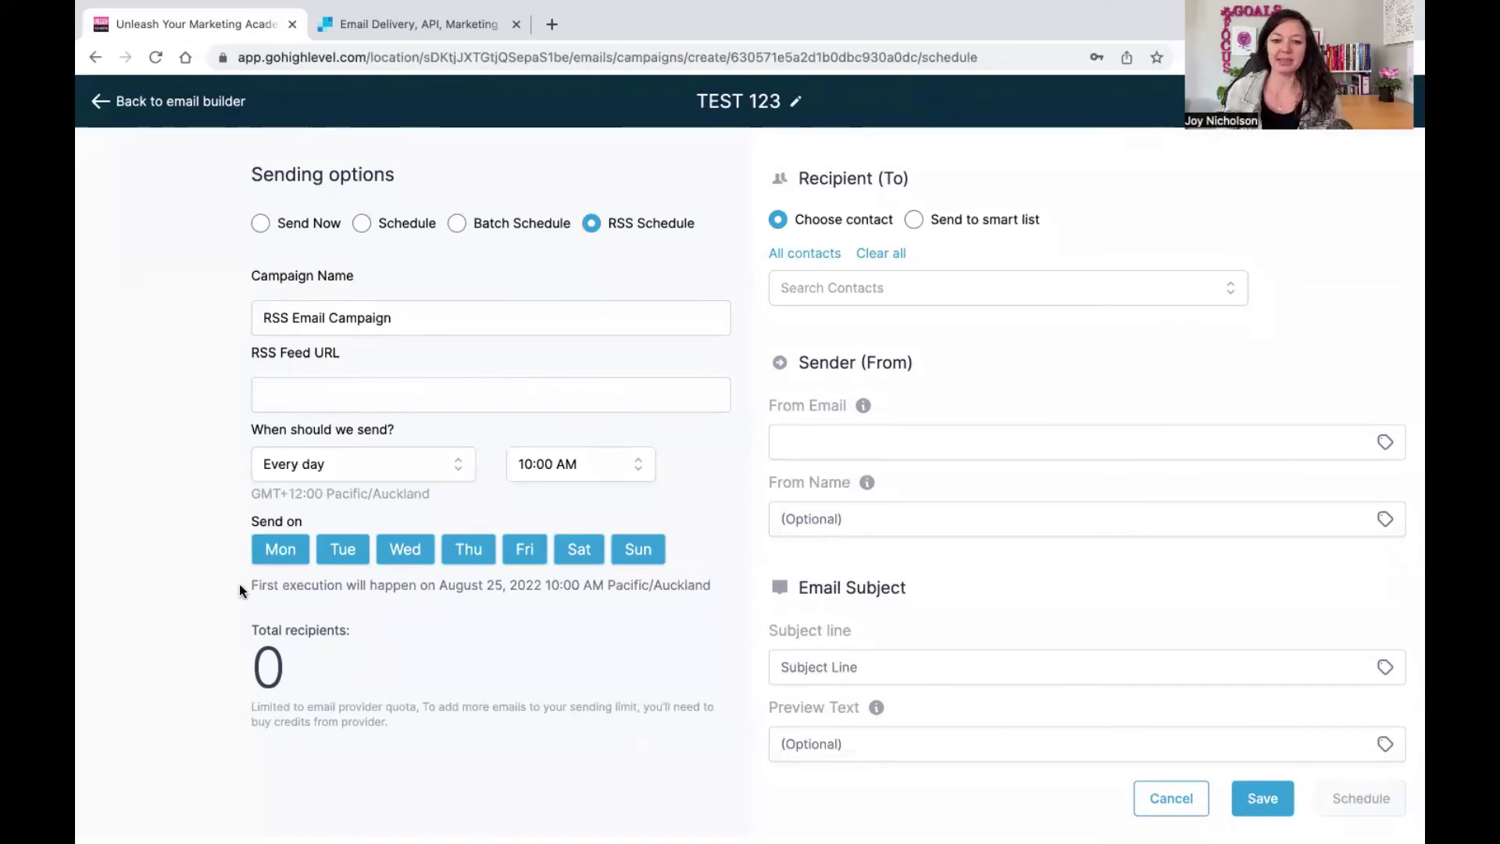
pyautogui.moveTo(239, 590); pyautogui.dragTo(570, 607)
pyautogui.moveTo(698, 592); pyautogui.dragTo(750, 581)
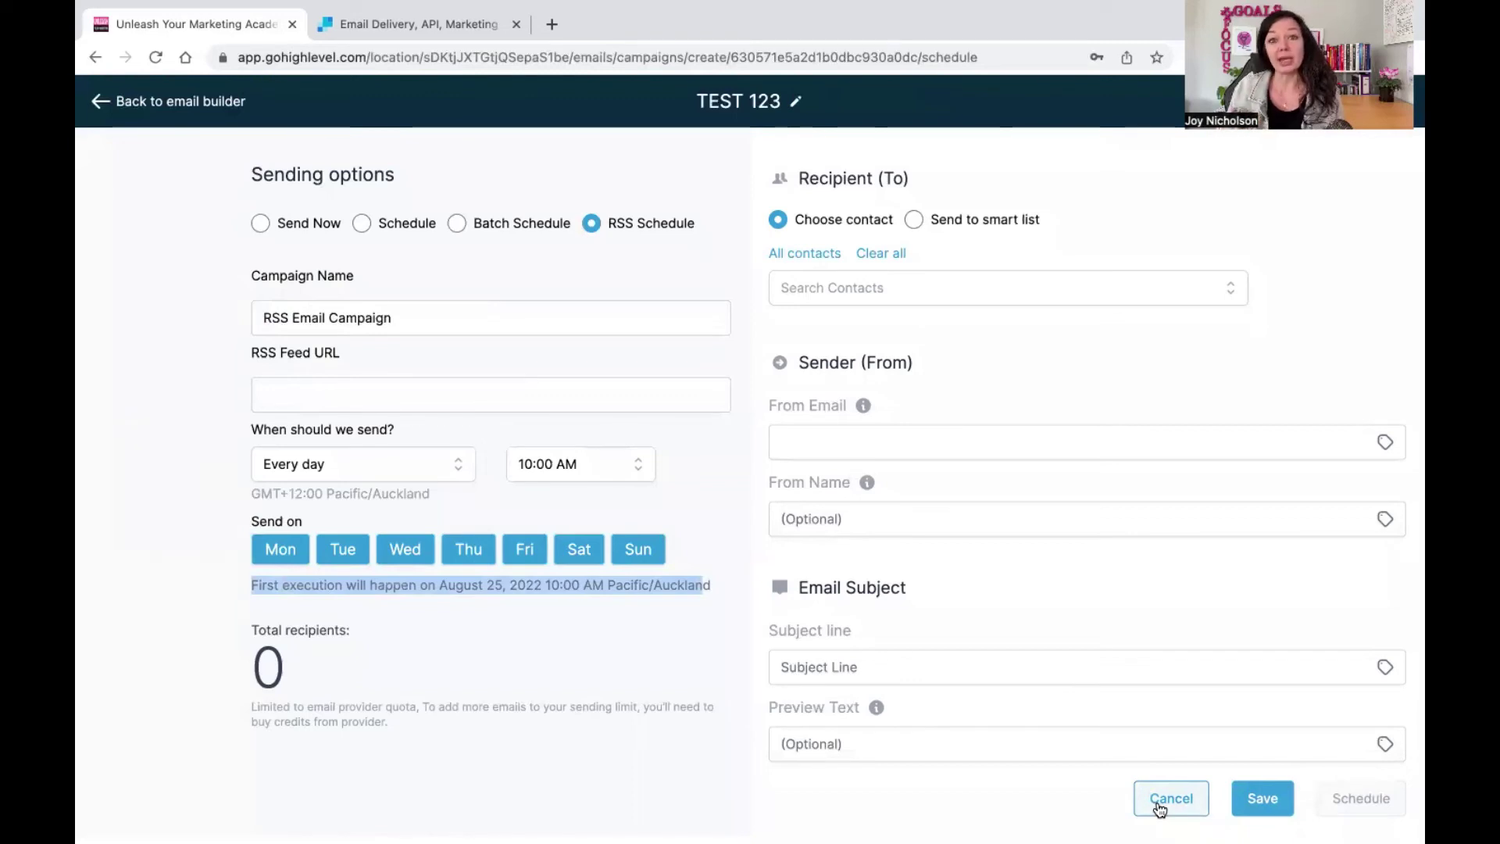
pyautogui.click(420, 30)
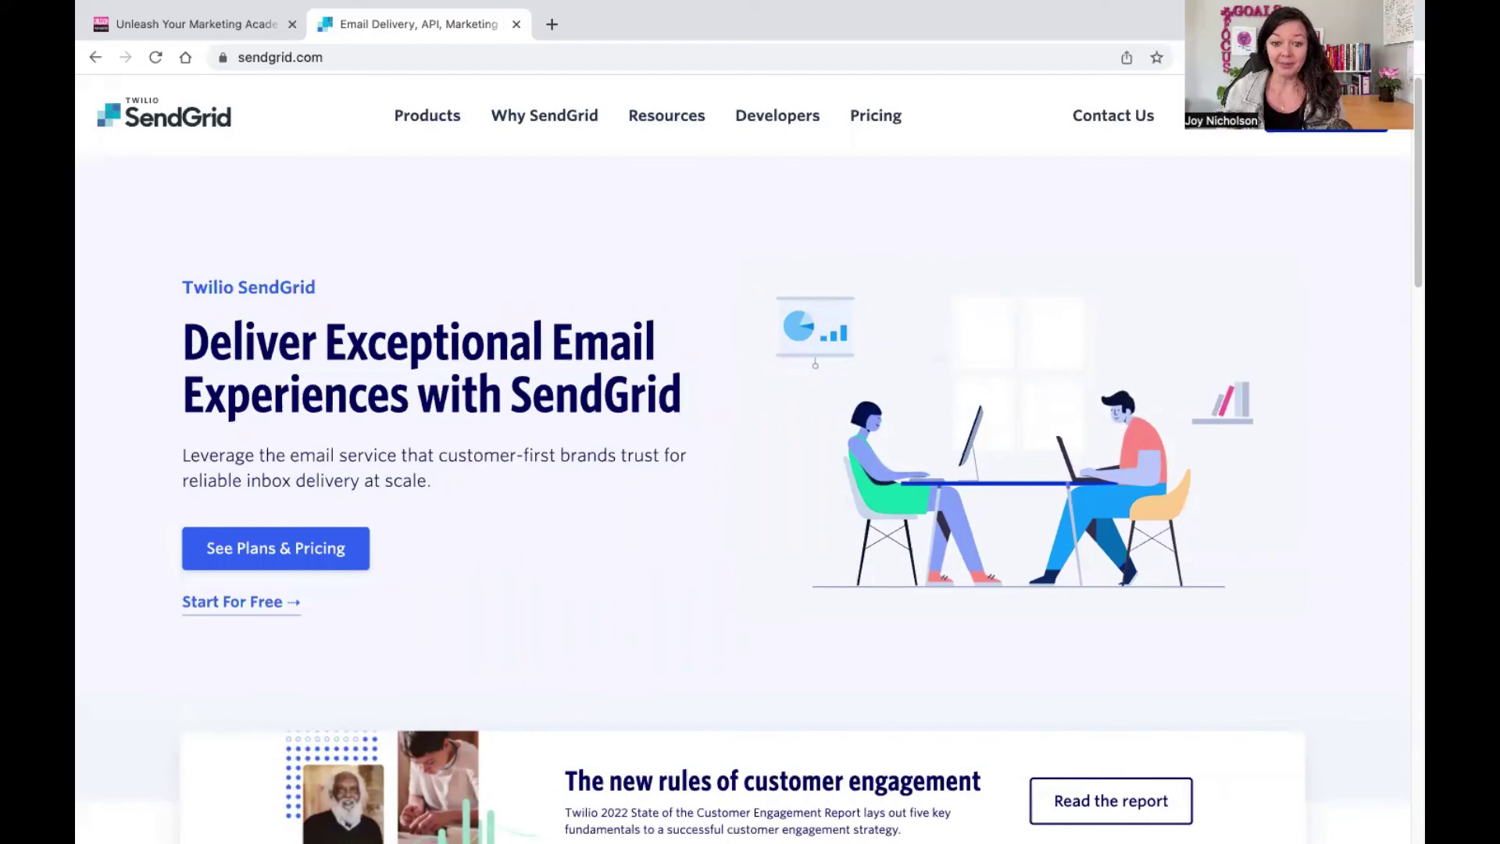
# Review SendGrid's Email API plan pricing, then return to GoHighLevel's Email Campaigns list
pyautogui.click(309, 554)
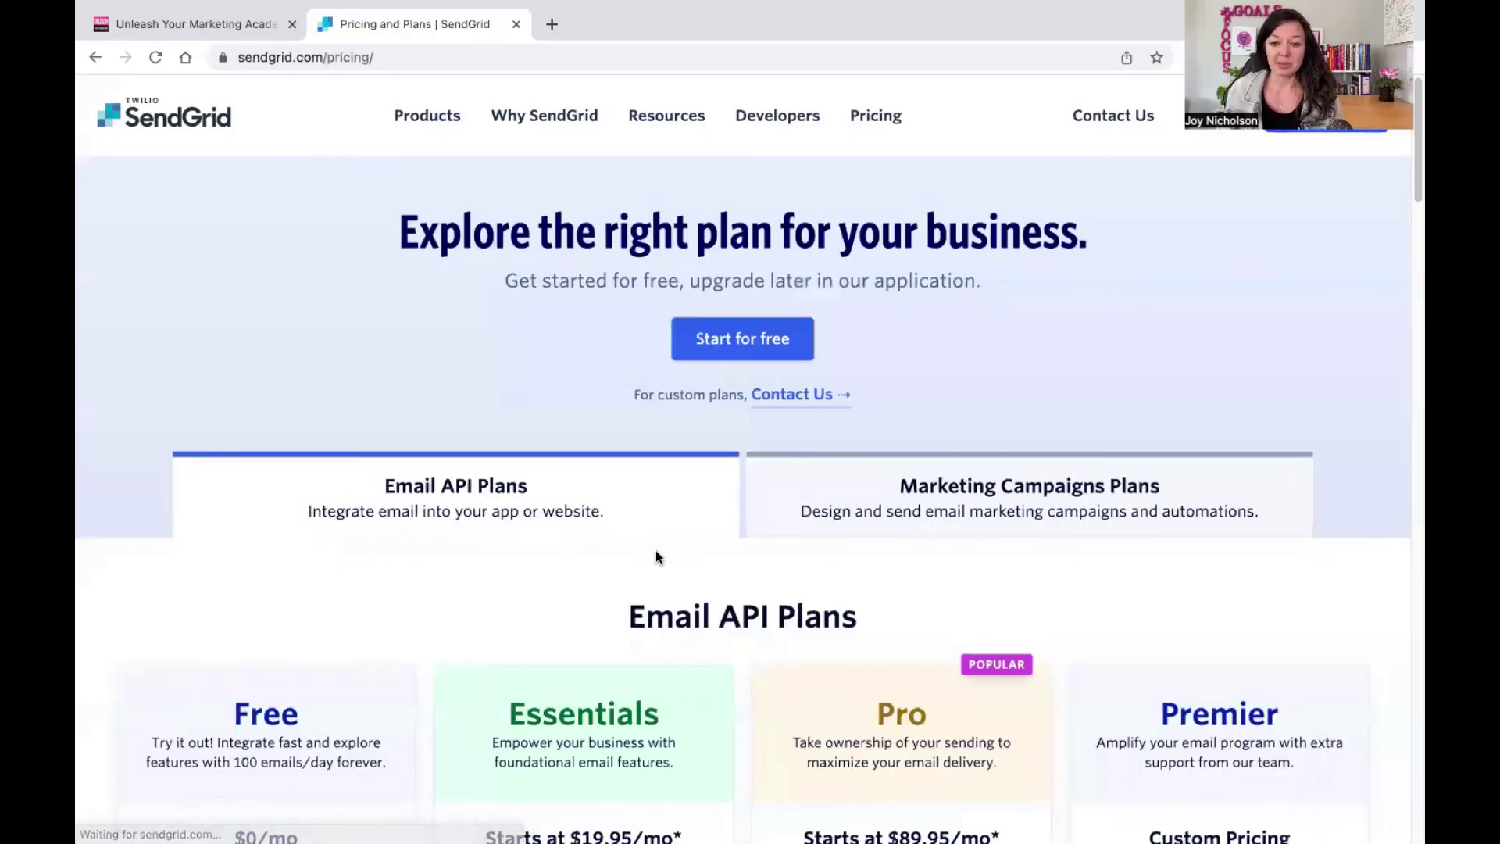
pyautogui.scroll(-5, 657, 556)
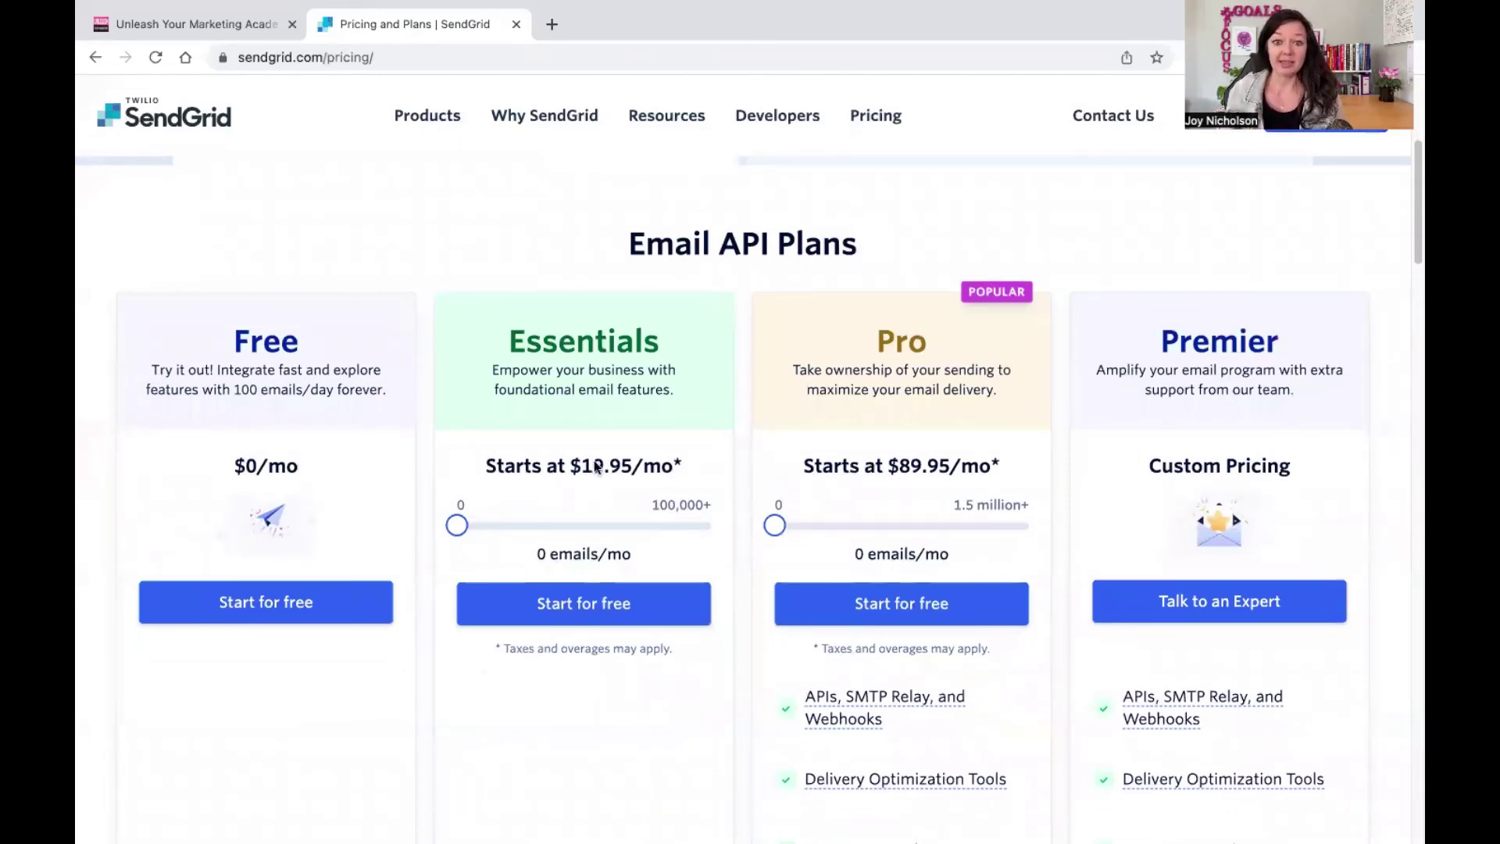
pyautogui.click(195, 24)
pyautogui.click(88, 86)
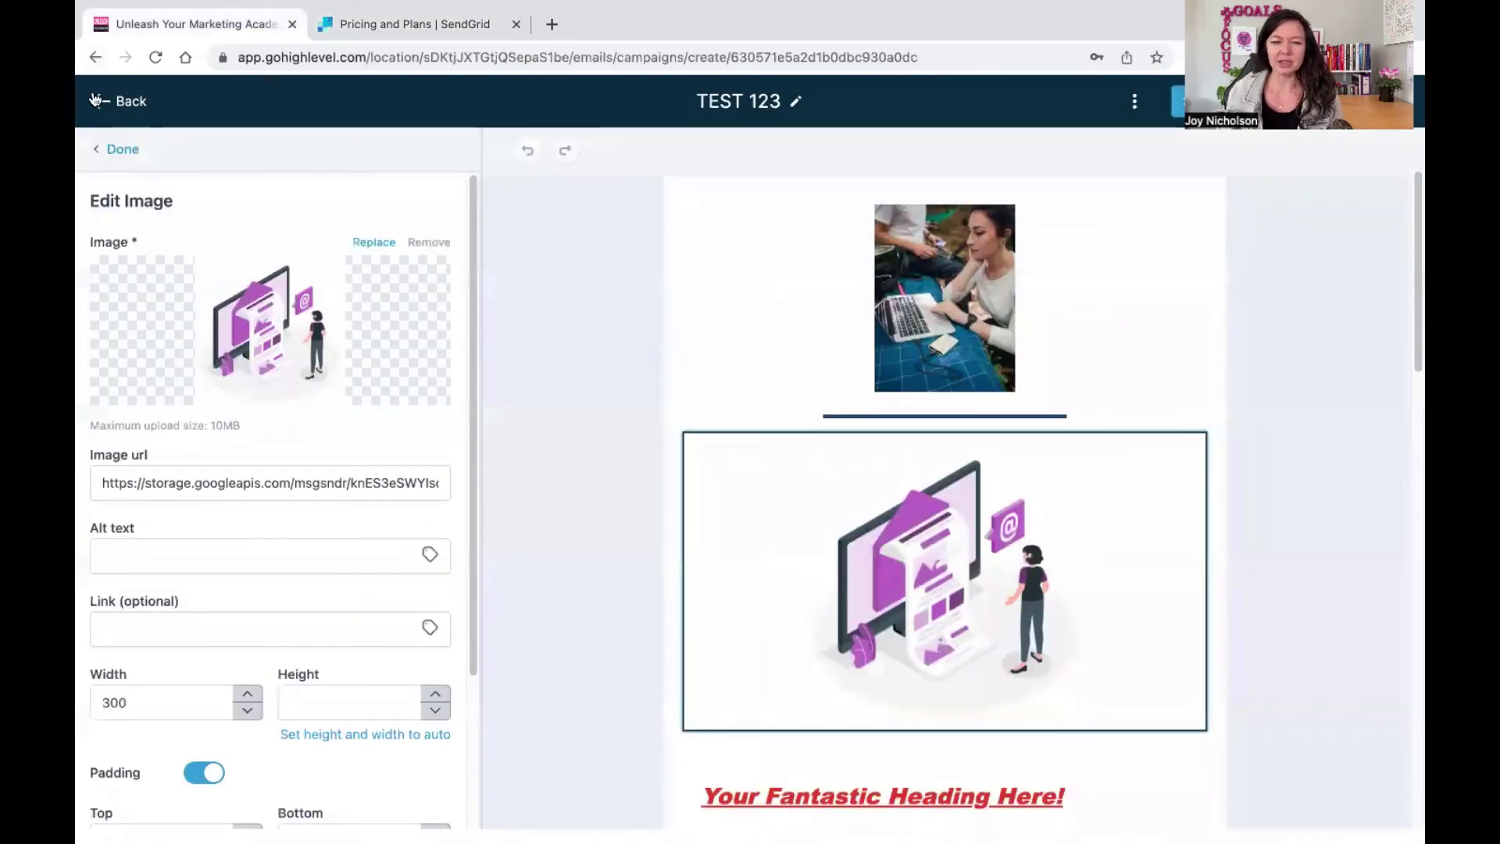
pyautogui.click(98, 97)
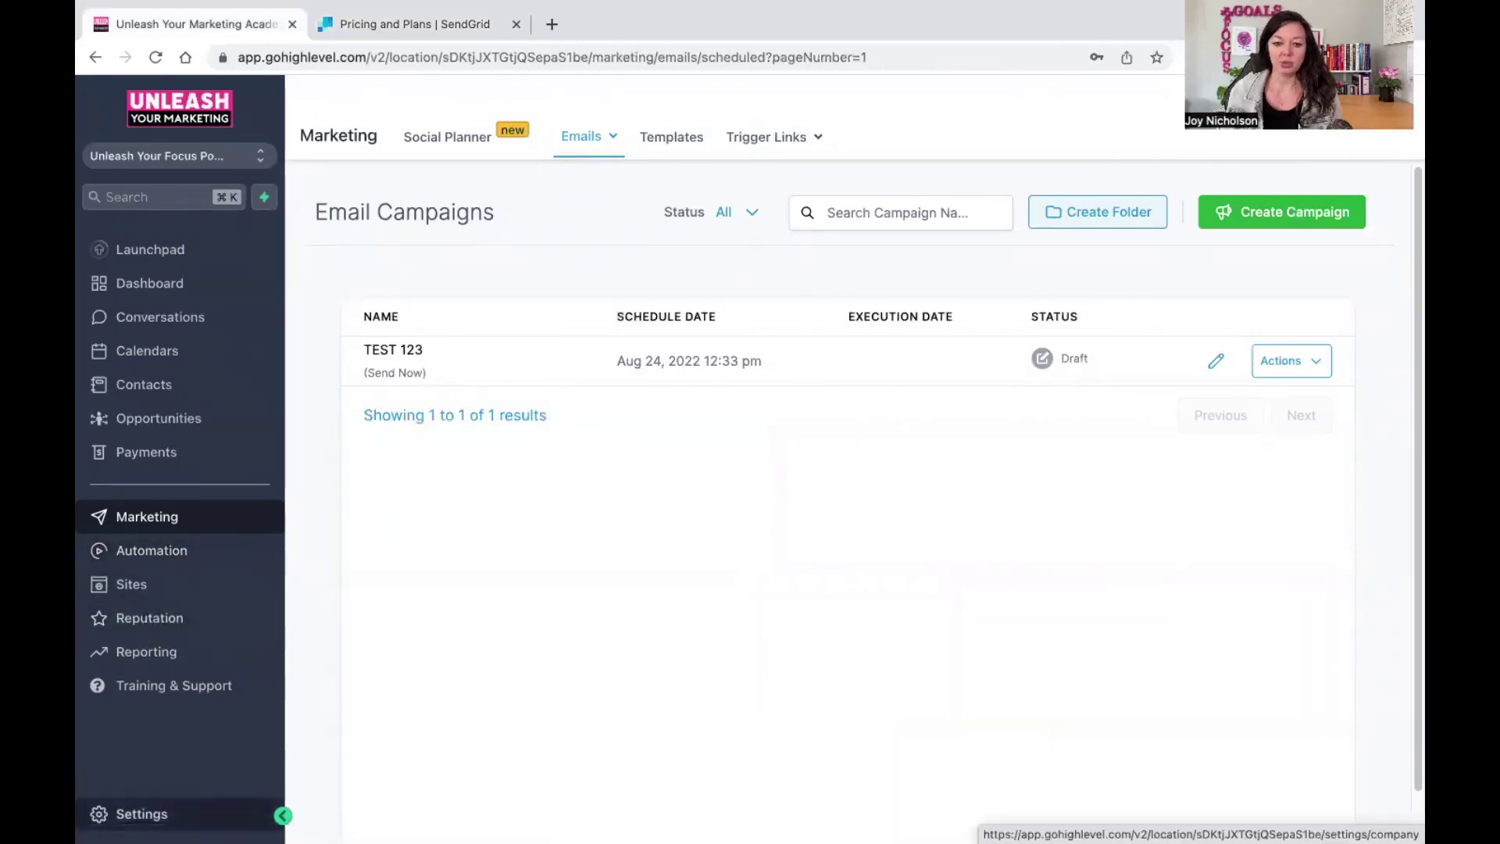
# Go to the account Settings and open SMTP & Mailgun Services
pyautogui.click(123, 812)
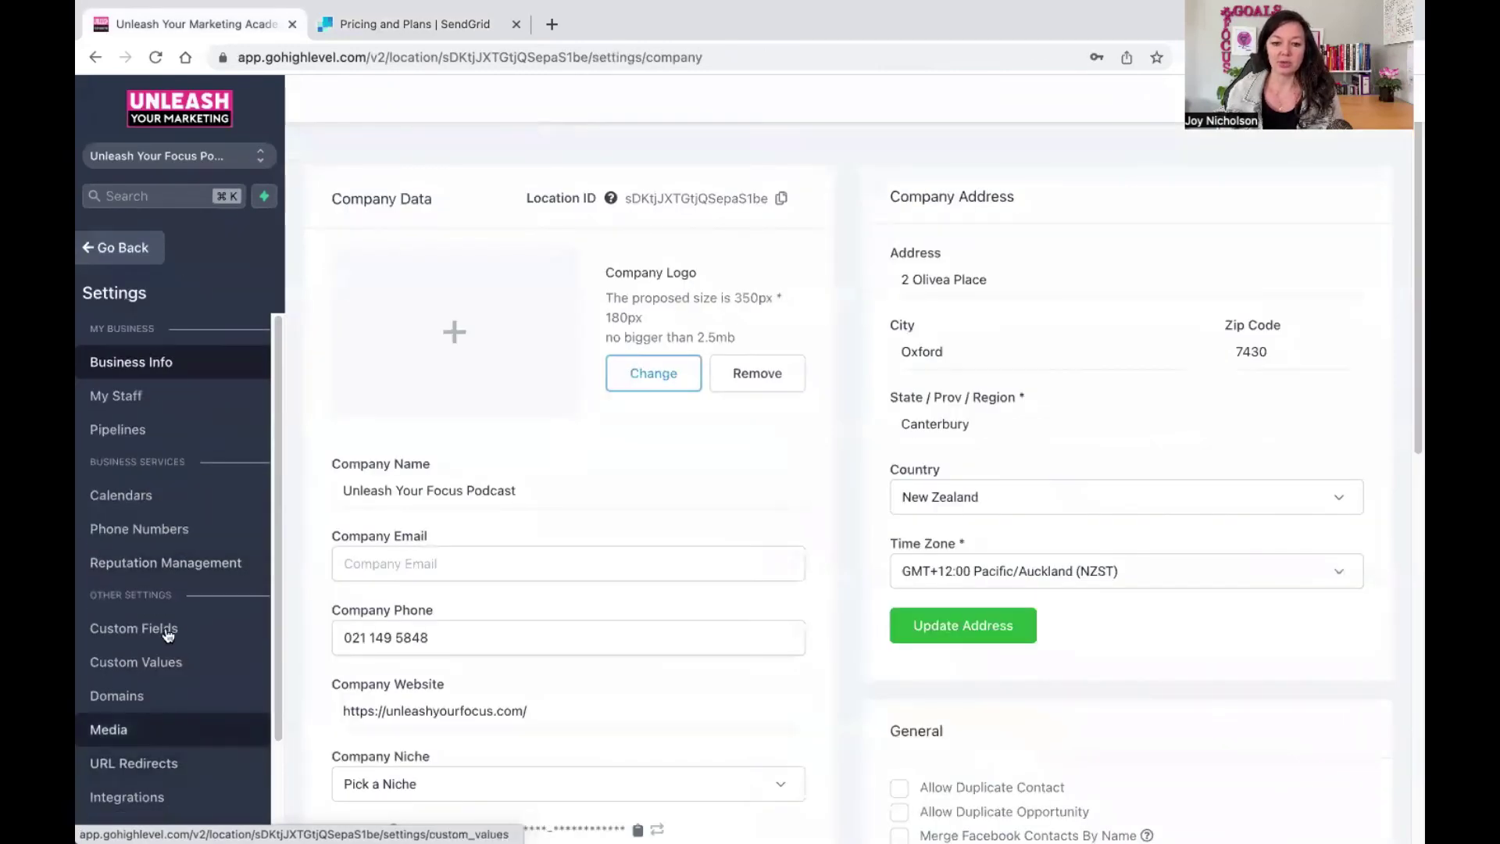
pyautogui.scroll(-2, 152, 626)
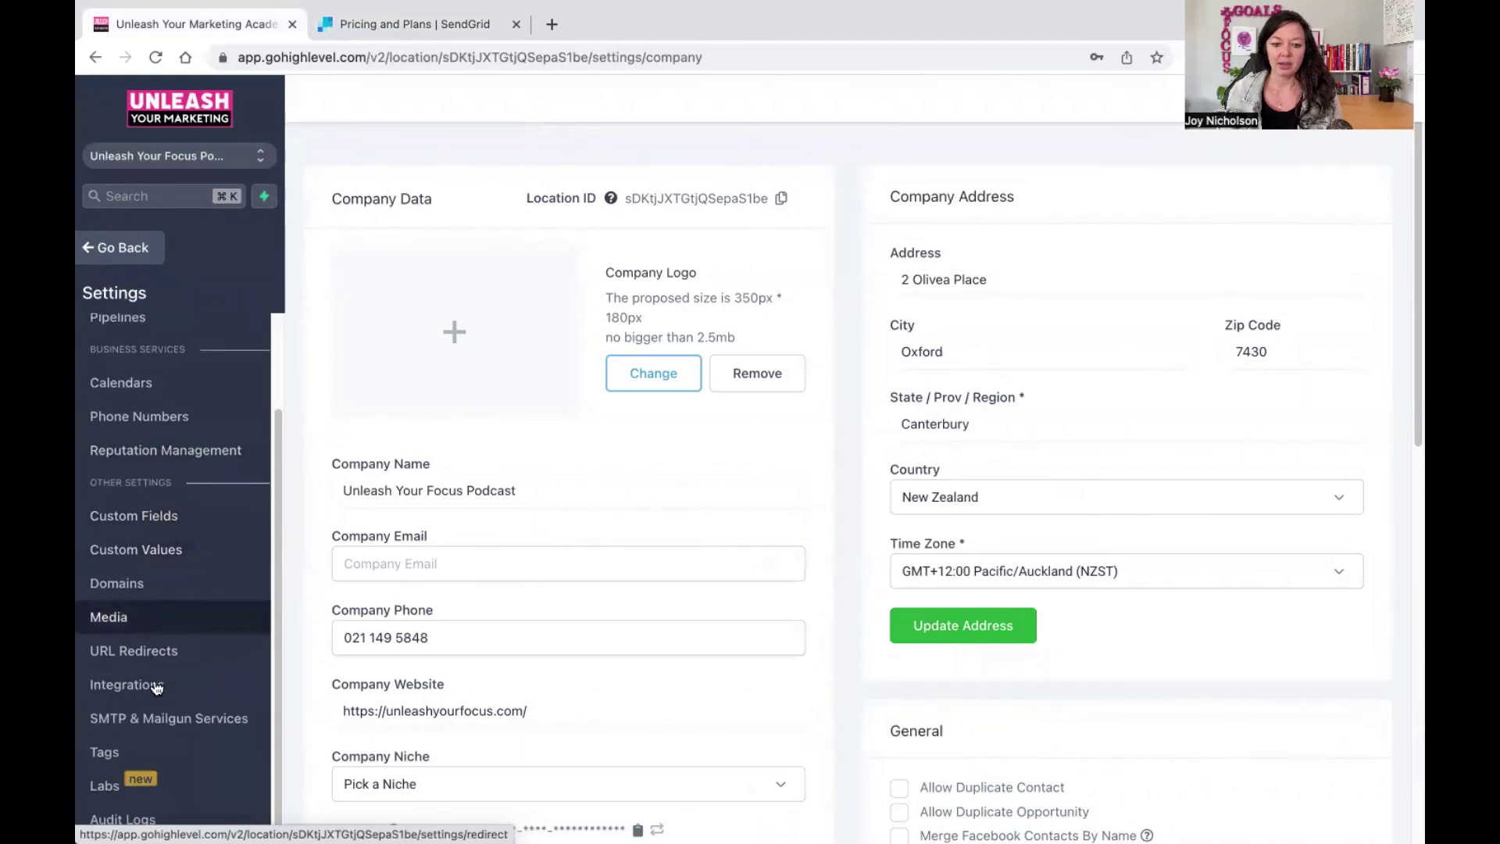
pyautogui.click(248, 734)
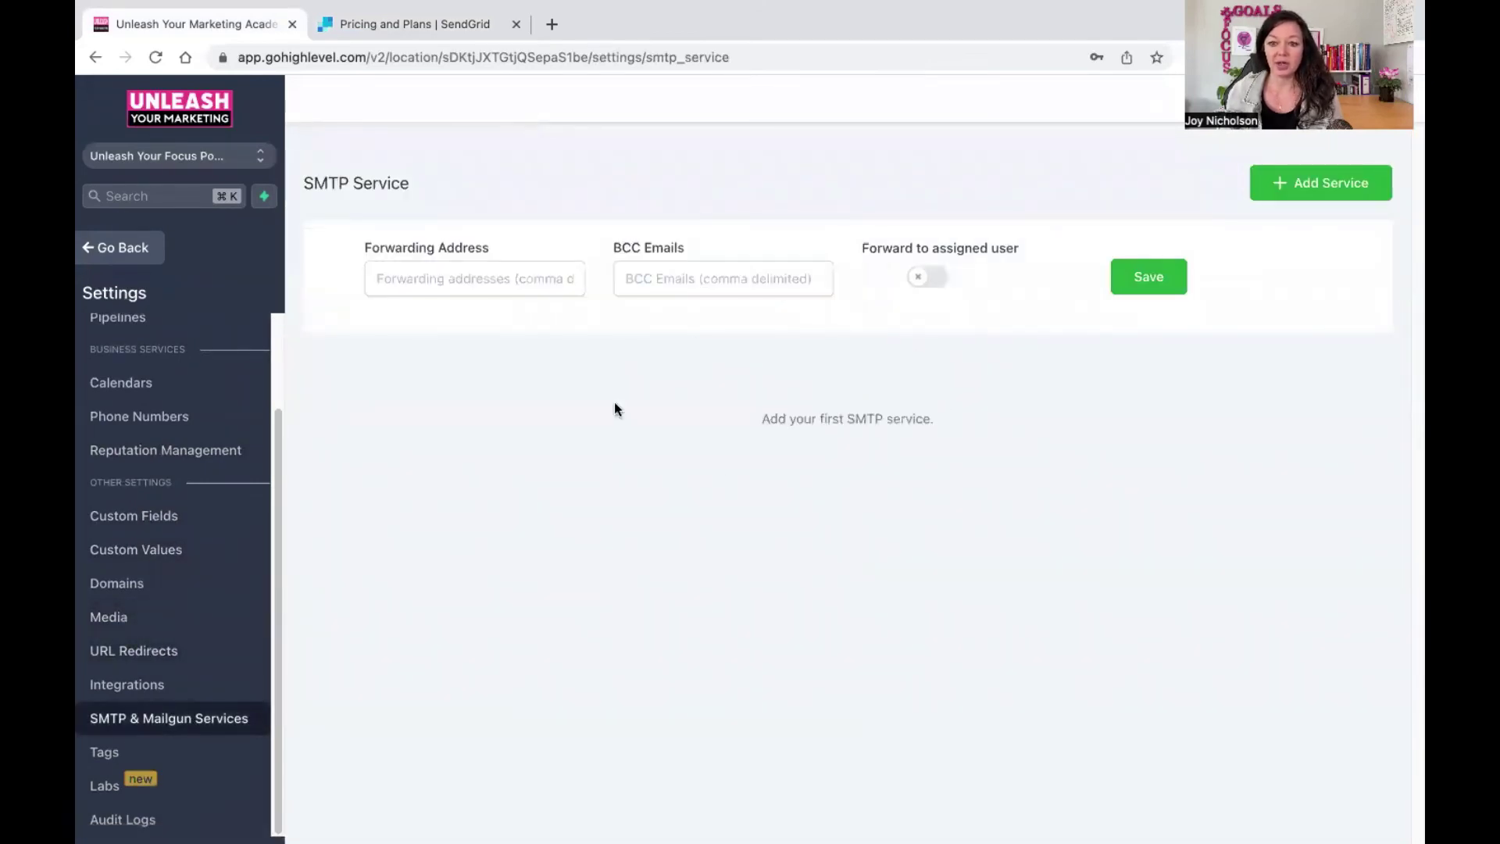
# Add a new SMTP service with Sendgrid as provider and username 'apikey'
pyautogui.click(1299, 193)
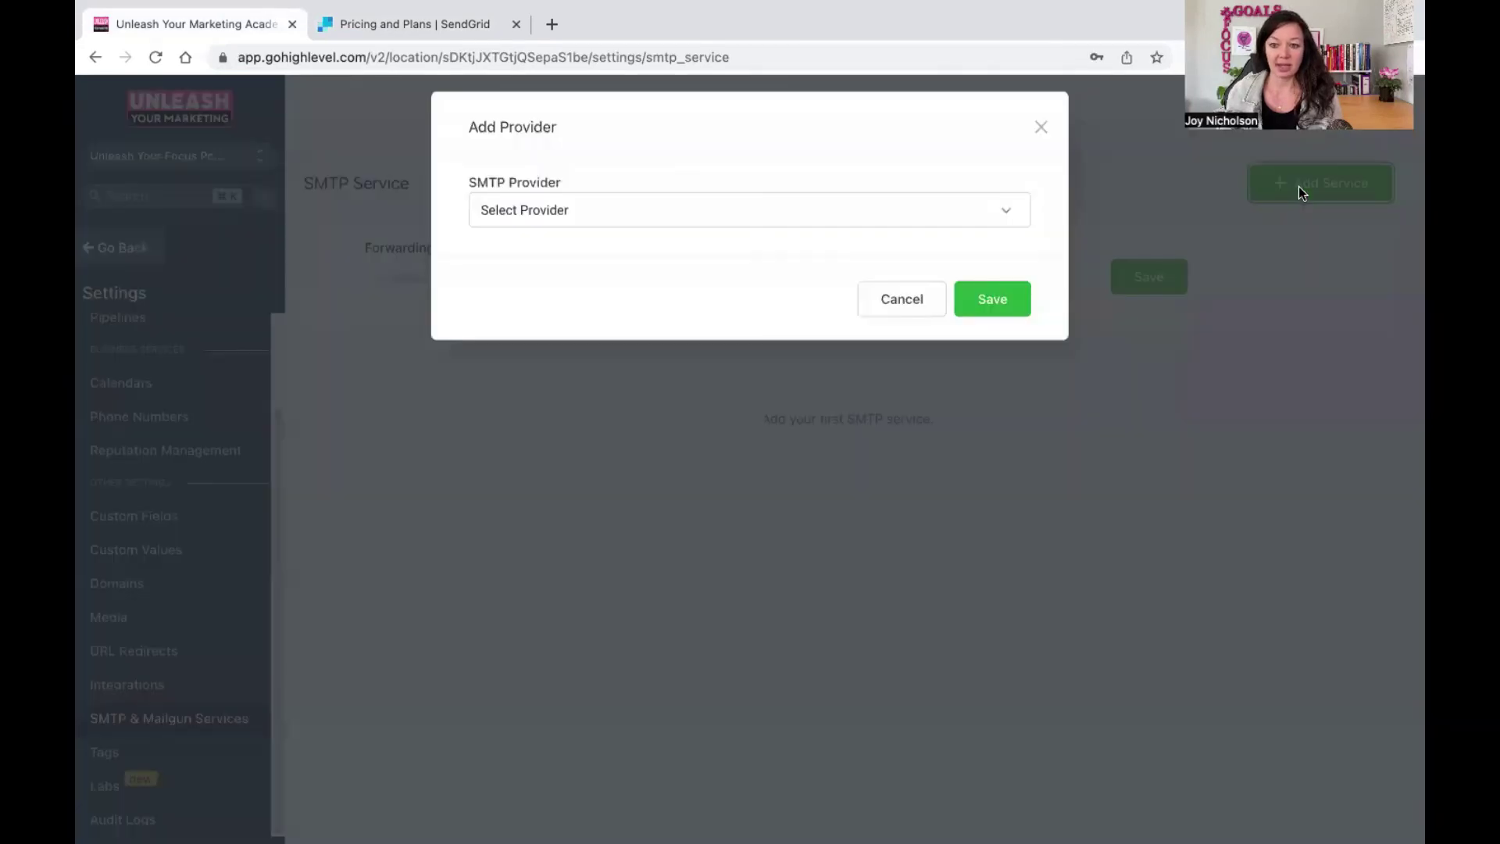
pyautogui.click(539, 220)
pyautogui.click(517, 316)
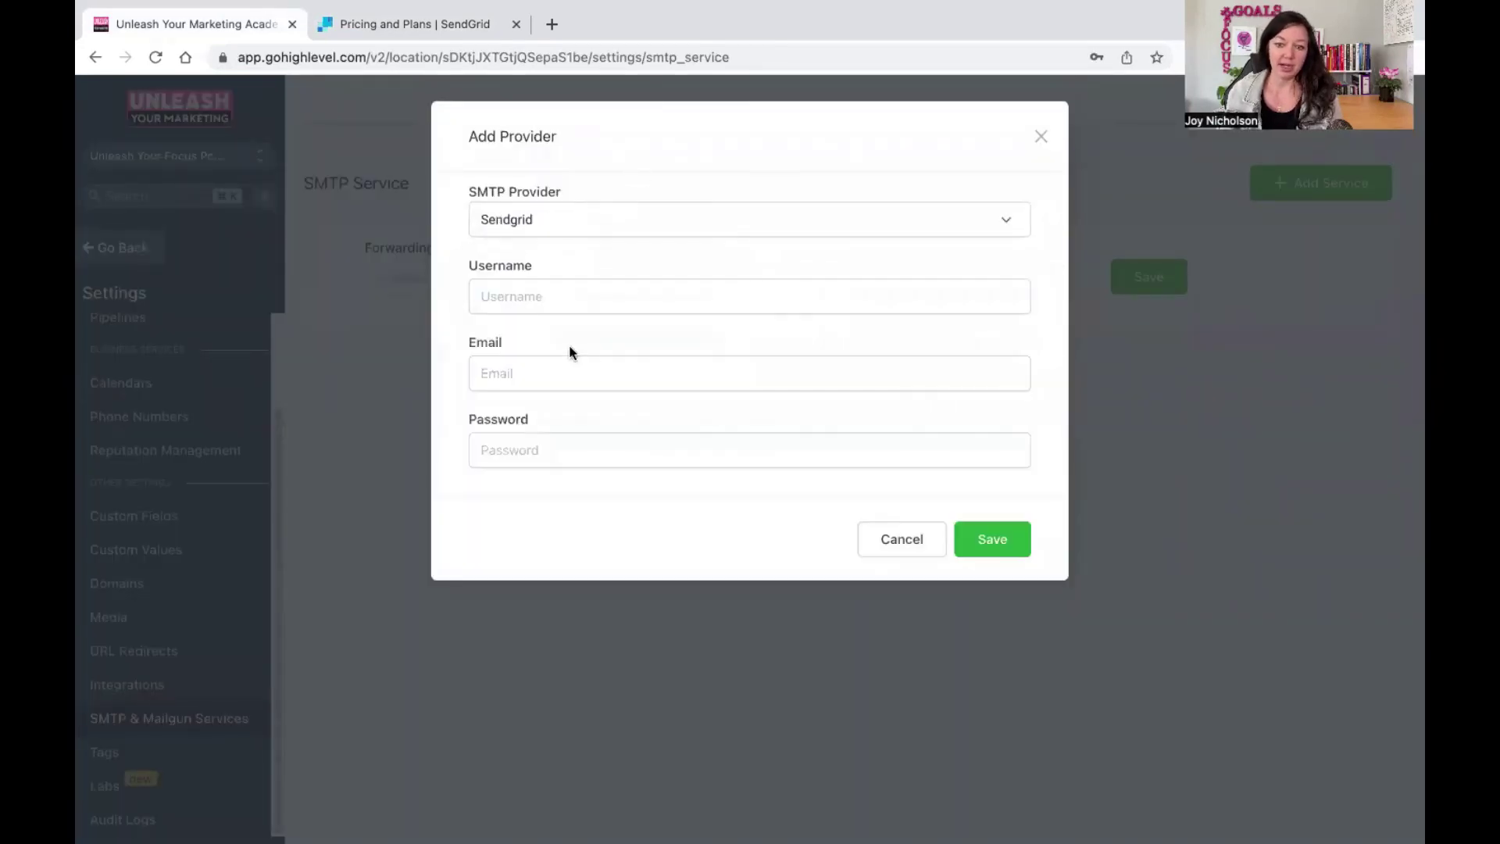
pyautogui.click(564, 296)
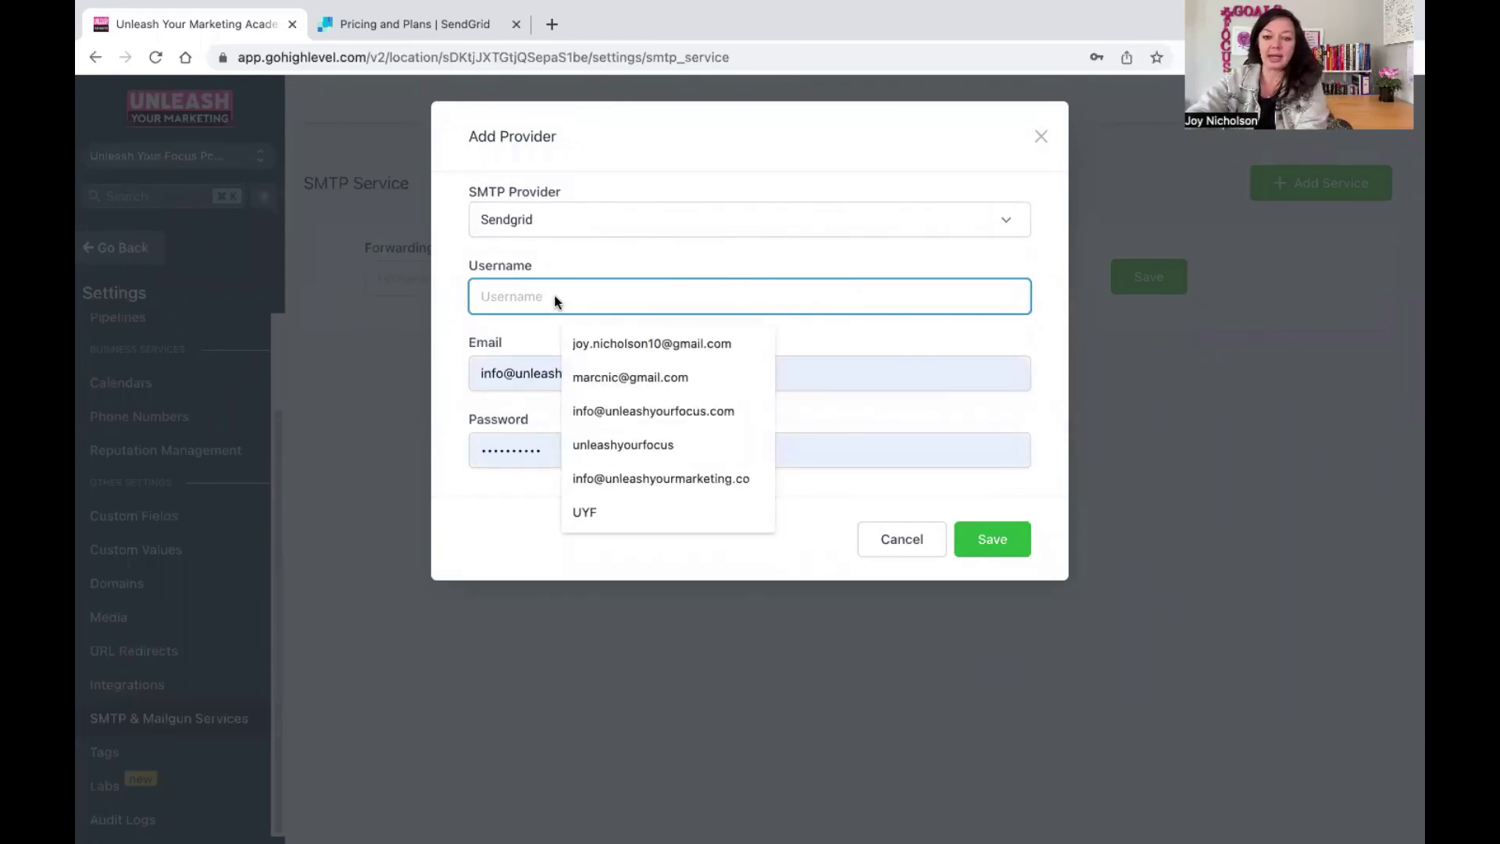
pyautogui.write('ap')
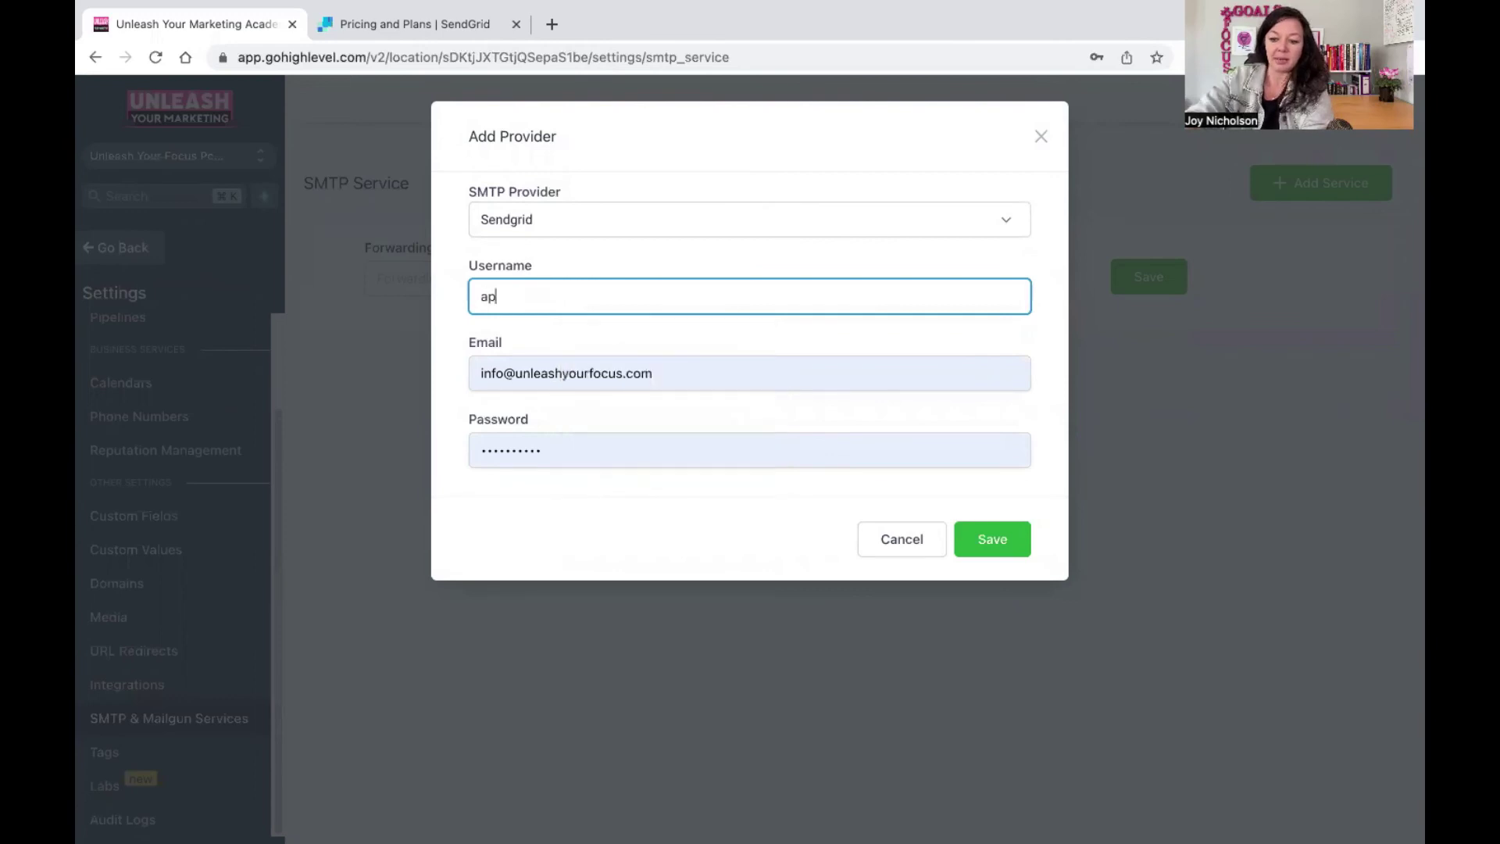
pyautogui.write('ikey')
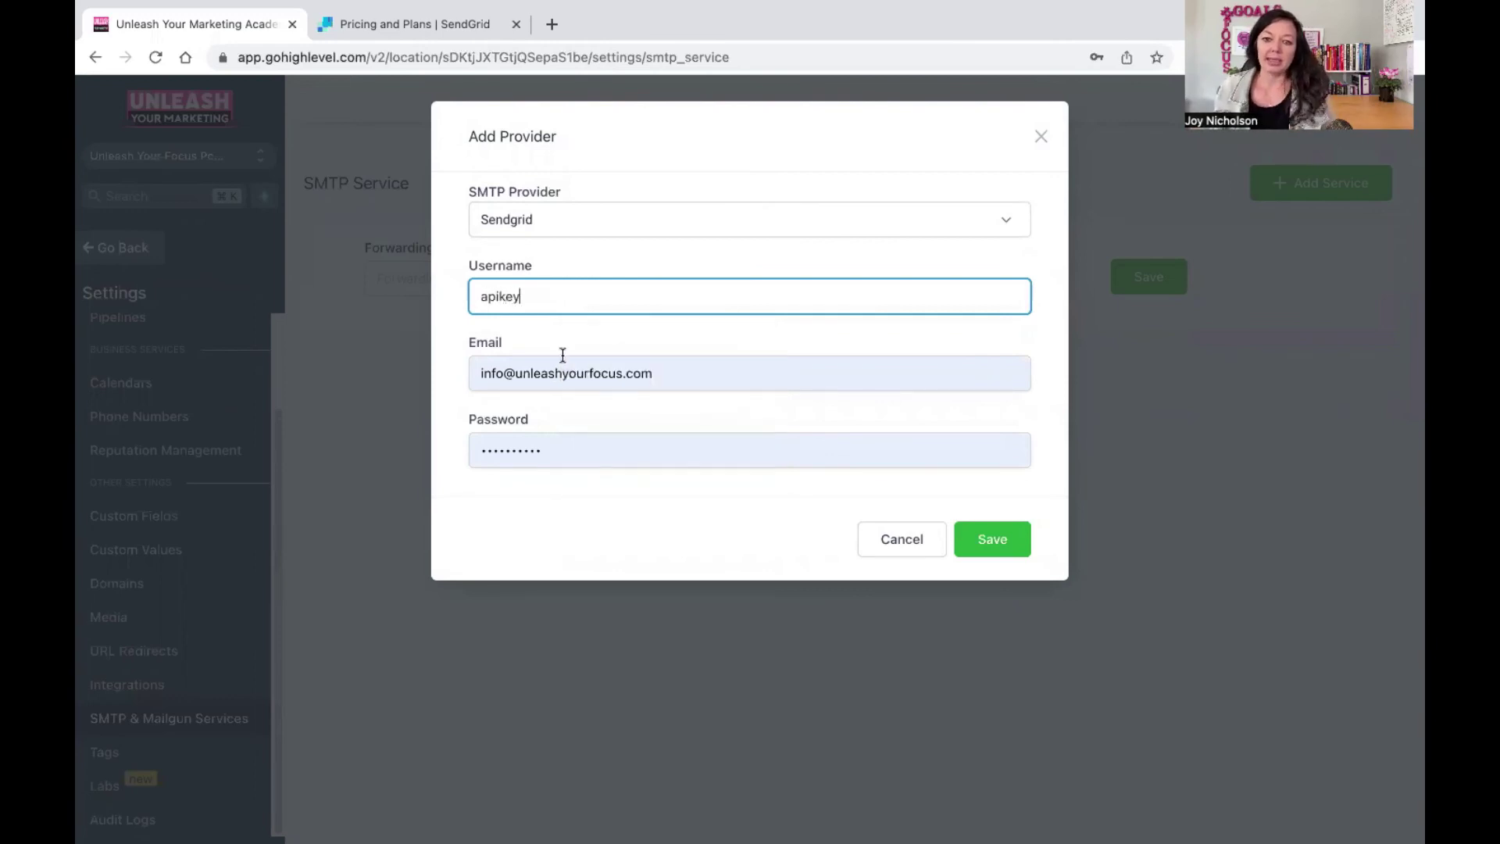
pyautogui.click(559, 342)
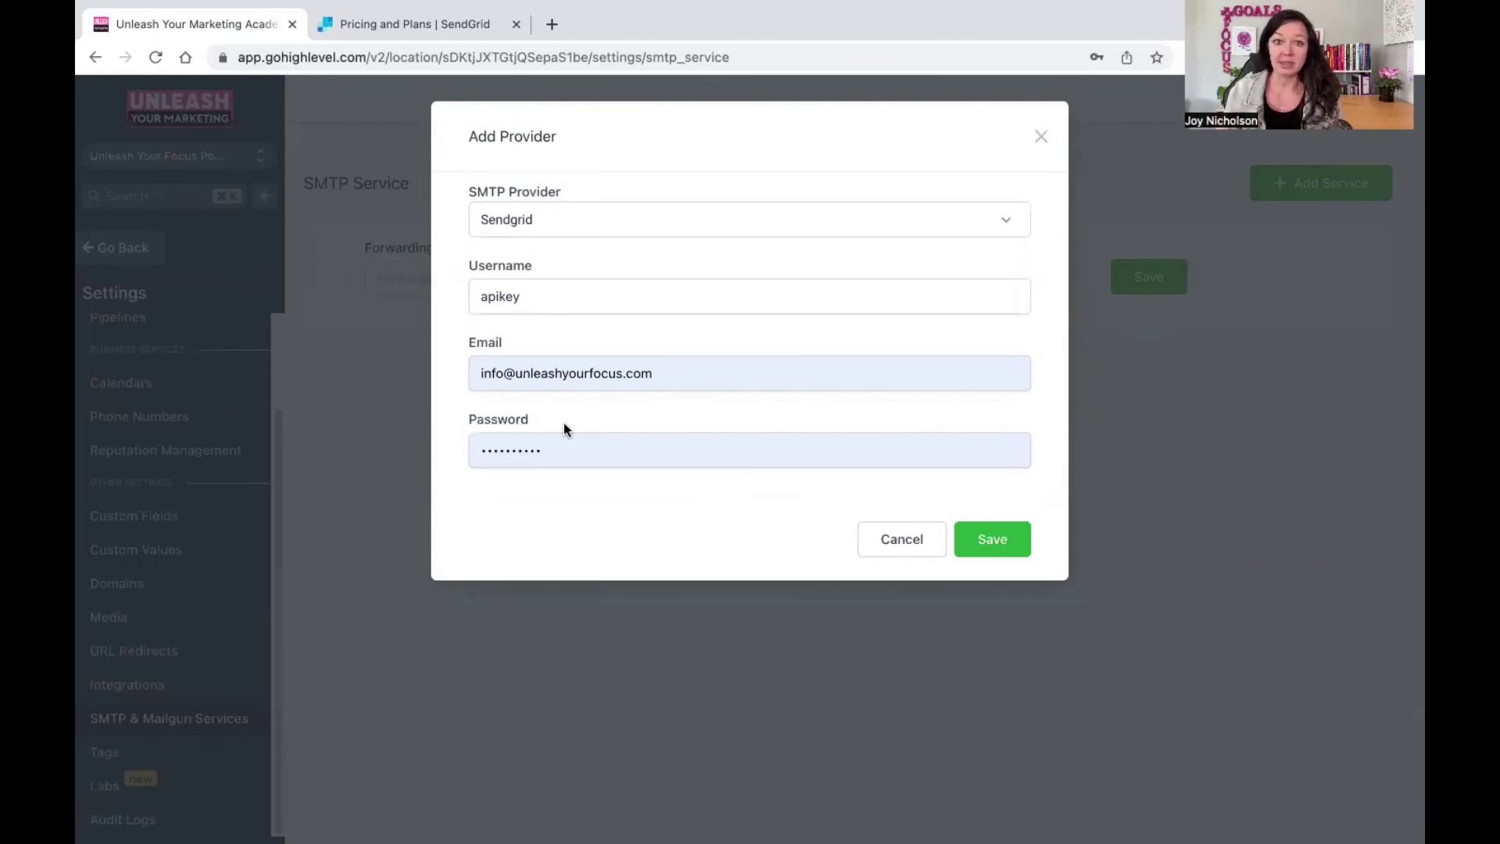
# Recheck the SendGrid pricing tab, then cancel the SMTP provider without saving
pyautogui.click(404, 24)
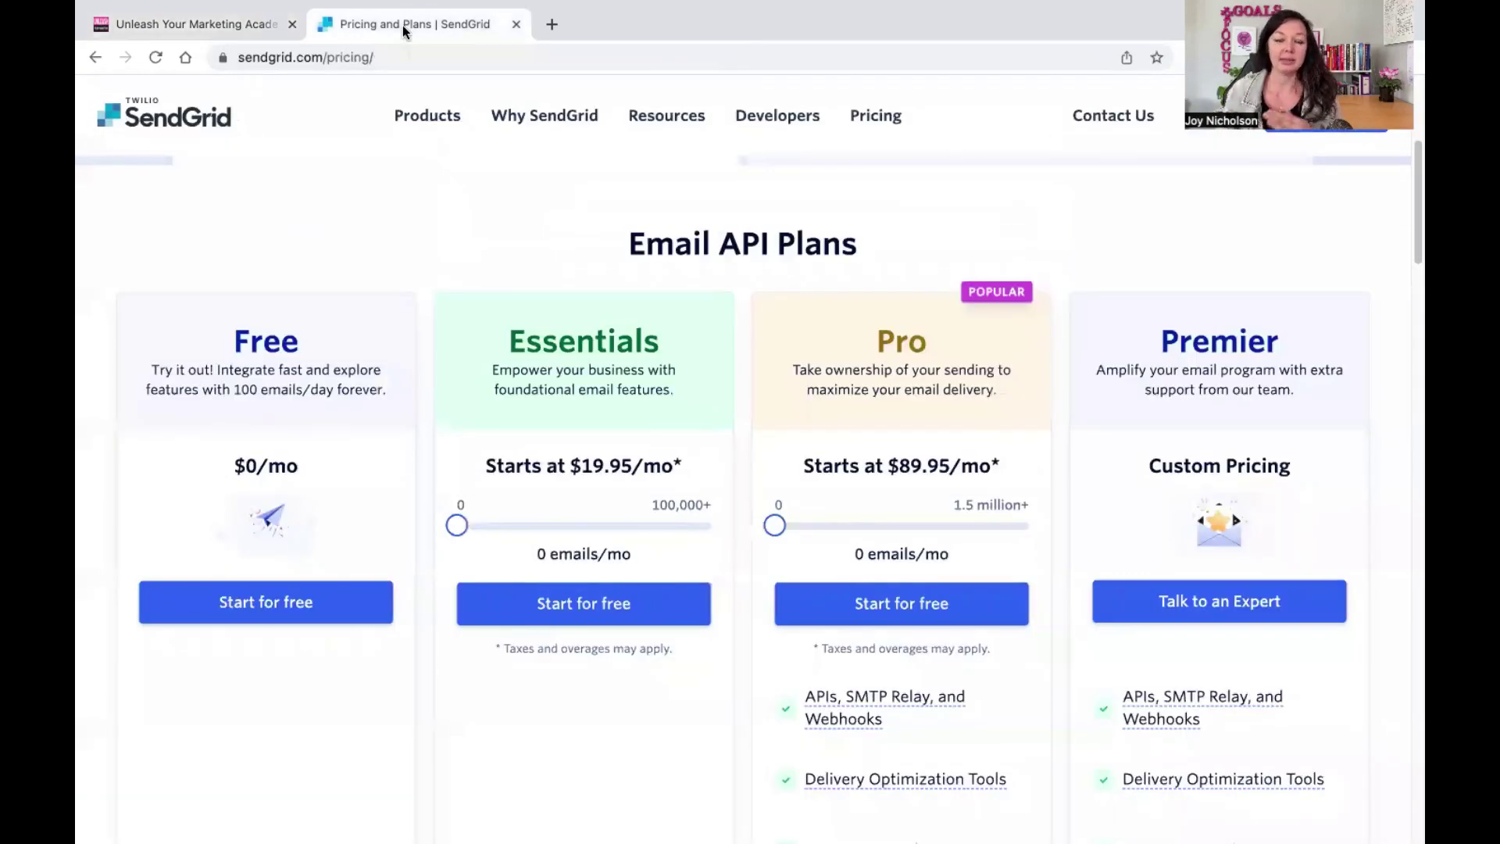
pyautogui.click(139, 25)
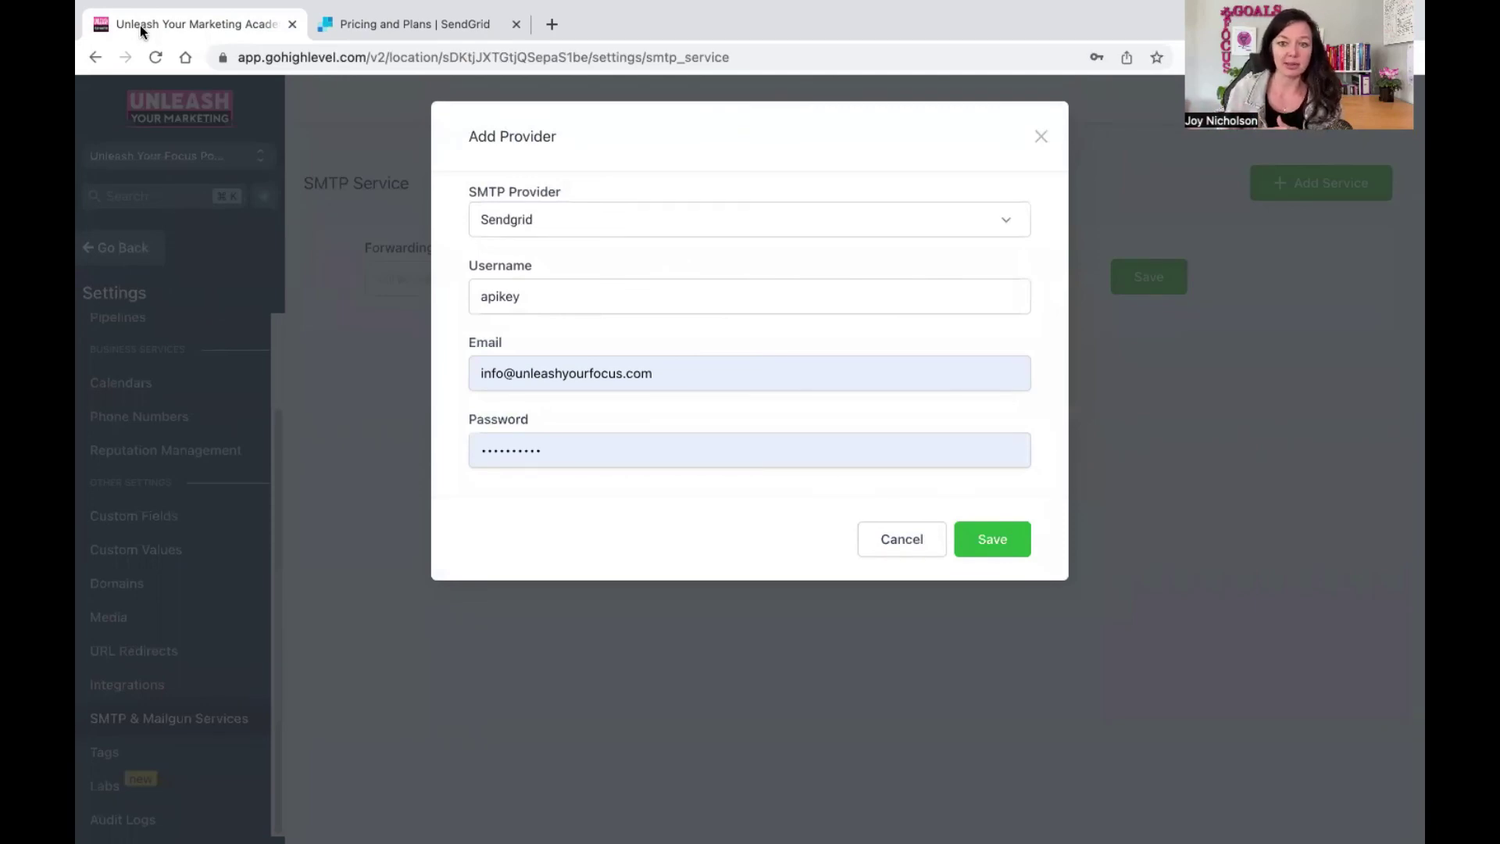
pyautogui.click(934, 539)
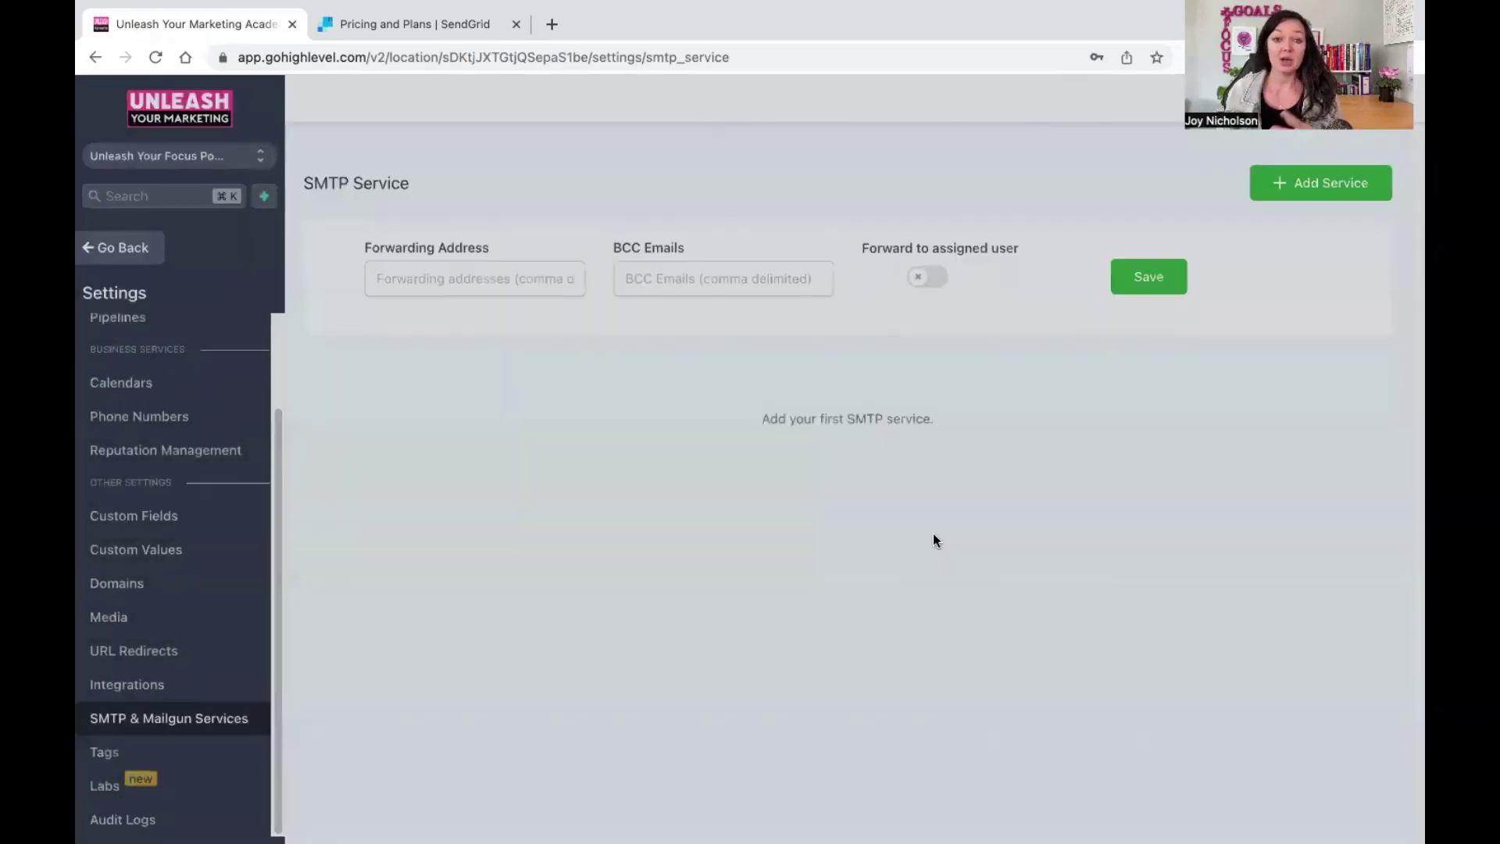